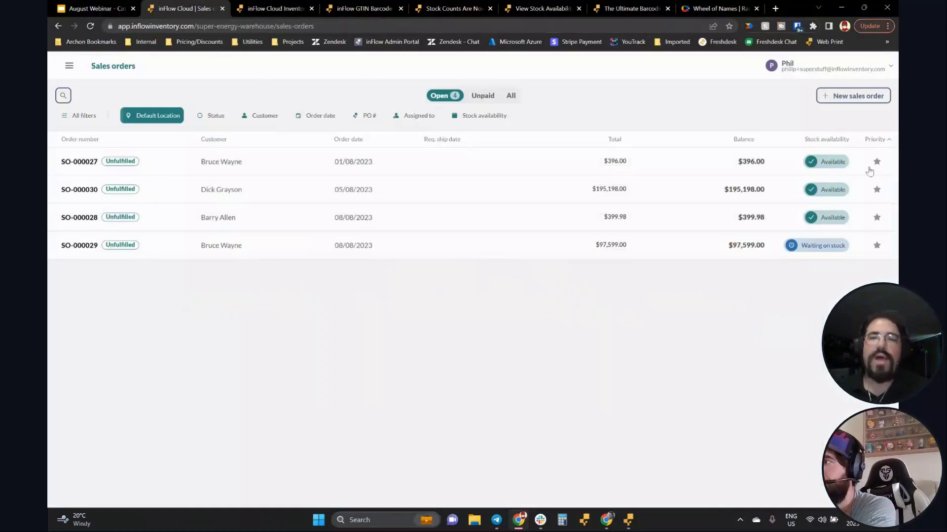
Open the sales order list and switch through its Unpaid and All views before returning to Open.
left_click(69, 65)
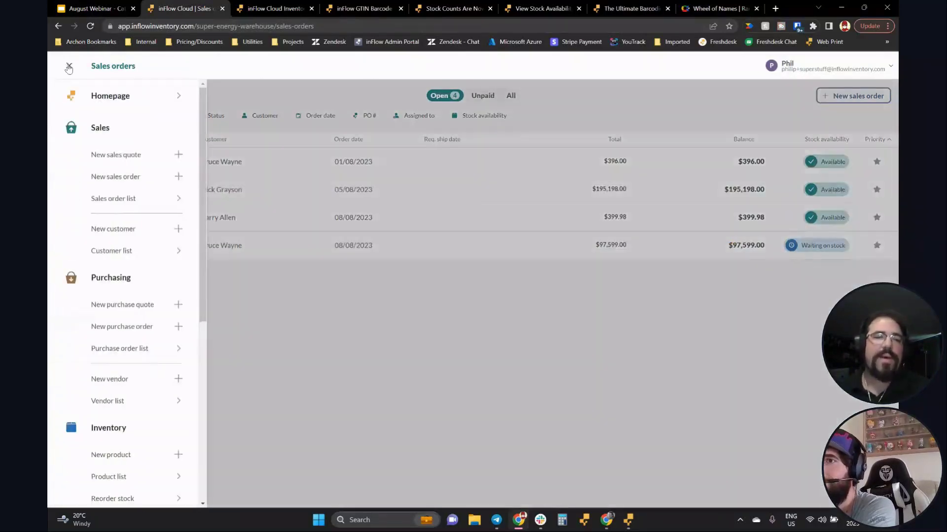
left_click(123, 198)
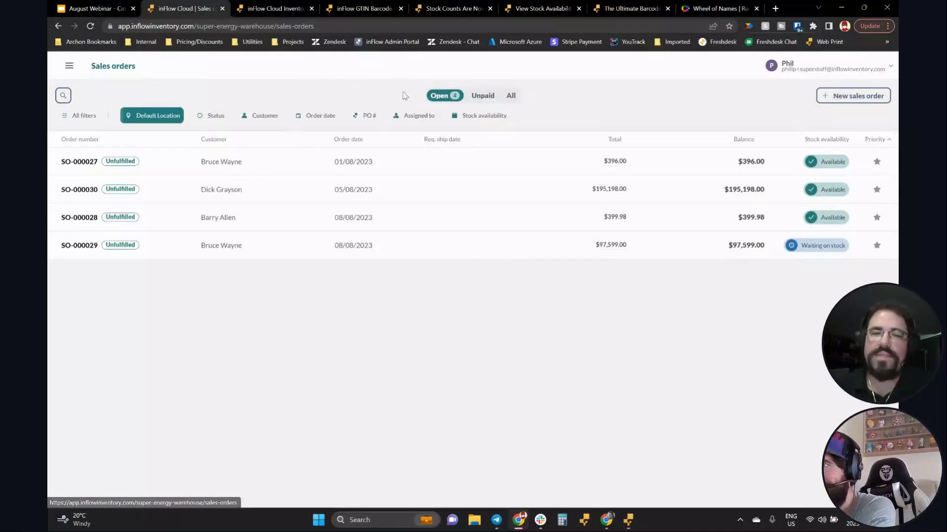
left_click(488, 97)
left_click(511, 96)
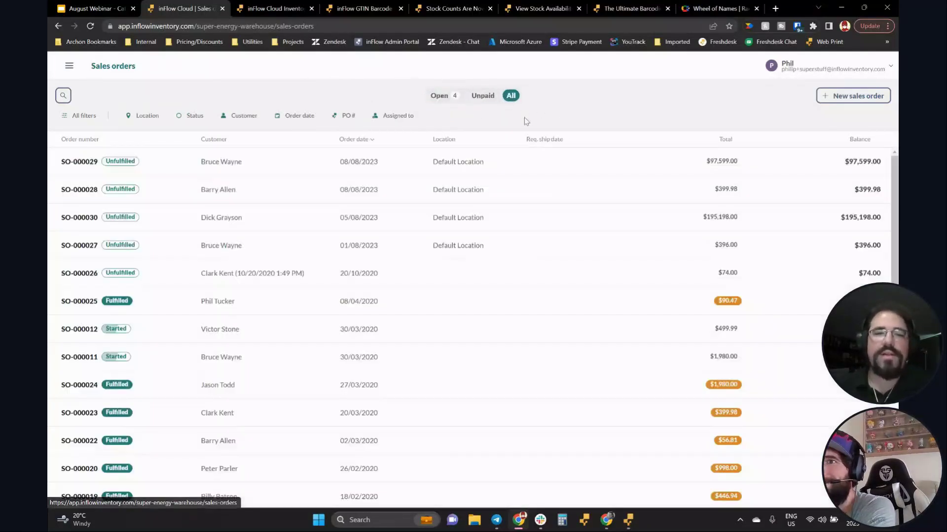
left_click(428, 97)
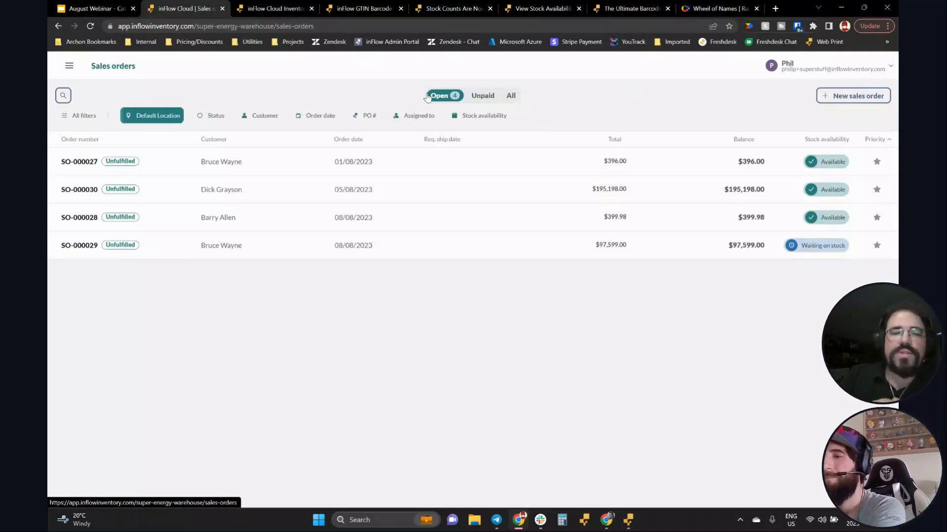
Look at the Status and Customer filter options for open sales orders without applying a filter.
left_click(209, 116)
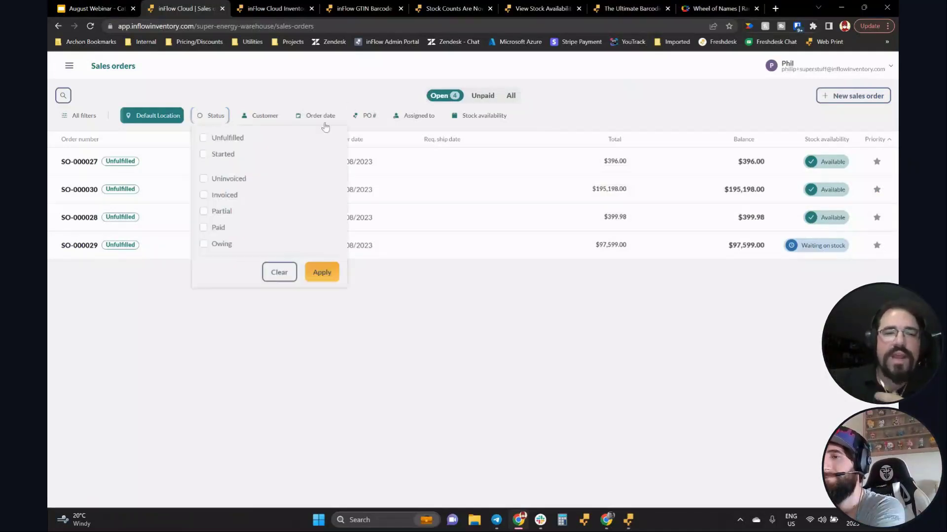
left_click(274, 117)
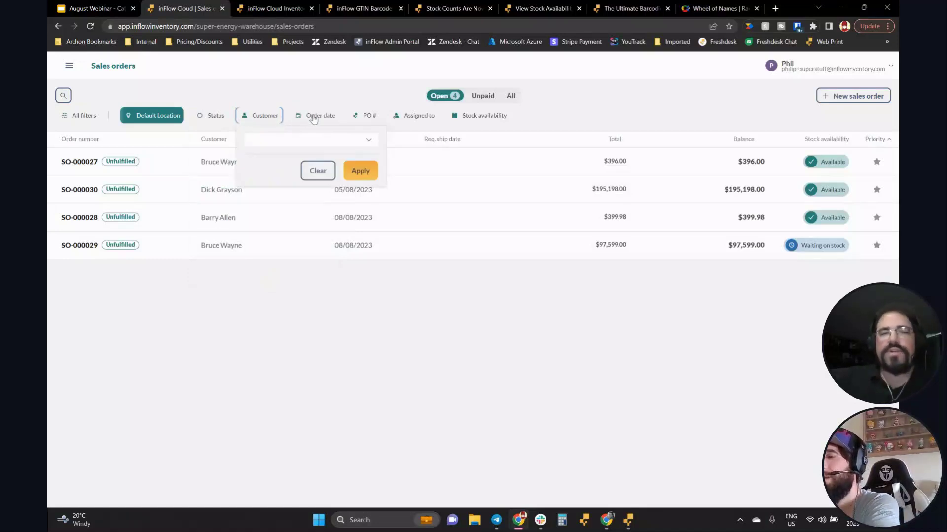
left_click(378, 84)
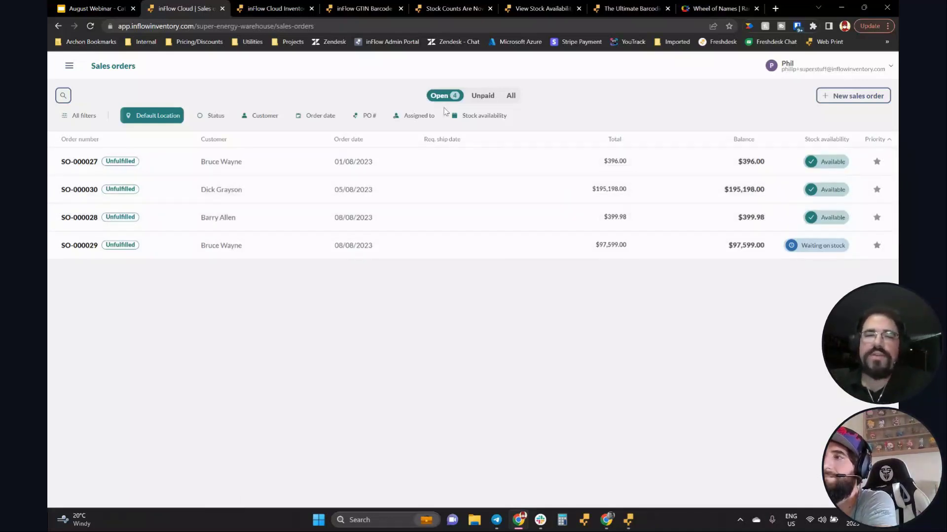
Review the balances of unpaid sales orders and the complete order history, and return to the open orders.
left_click(482, 95)
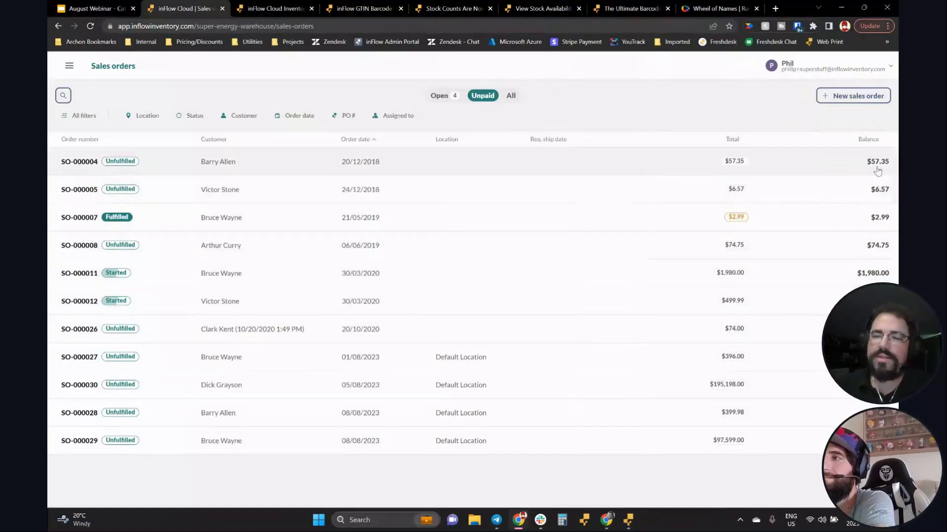
left_click(511, 95)
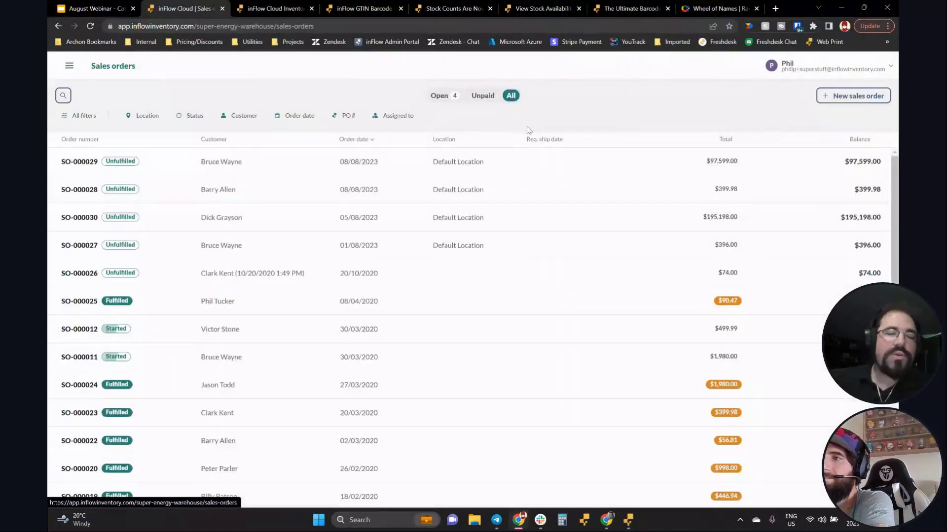
scroll(391, 248, "down", 5)
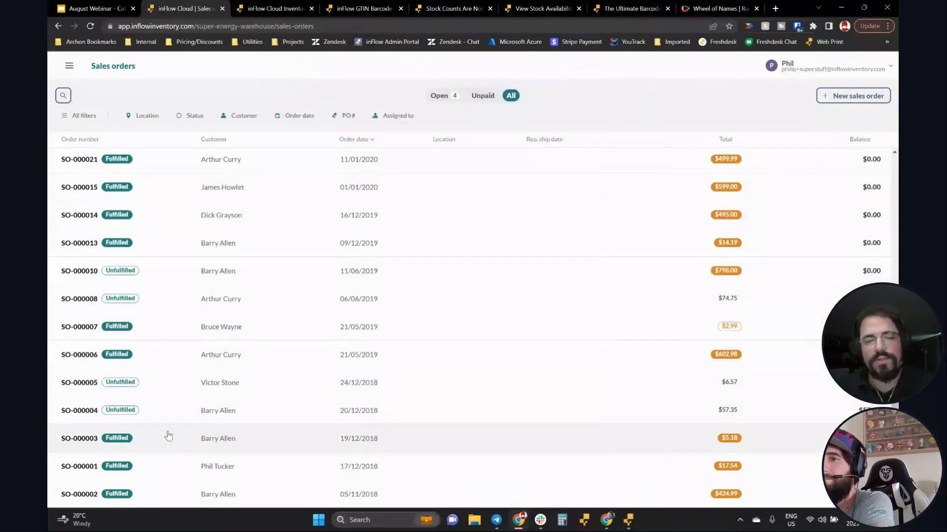
scroll(158, 395, "up", 7)
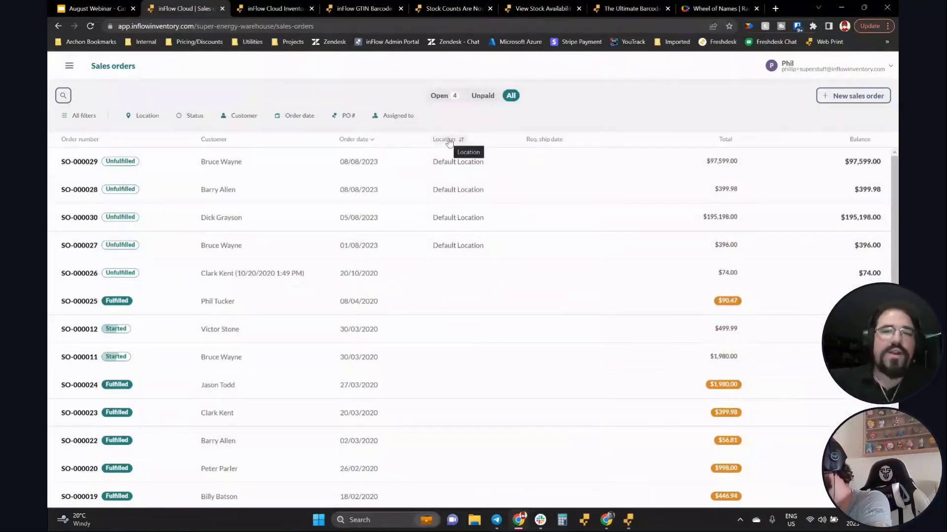
left_click(436, 96)
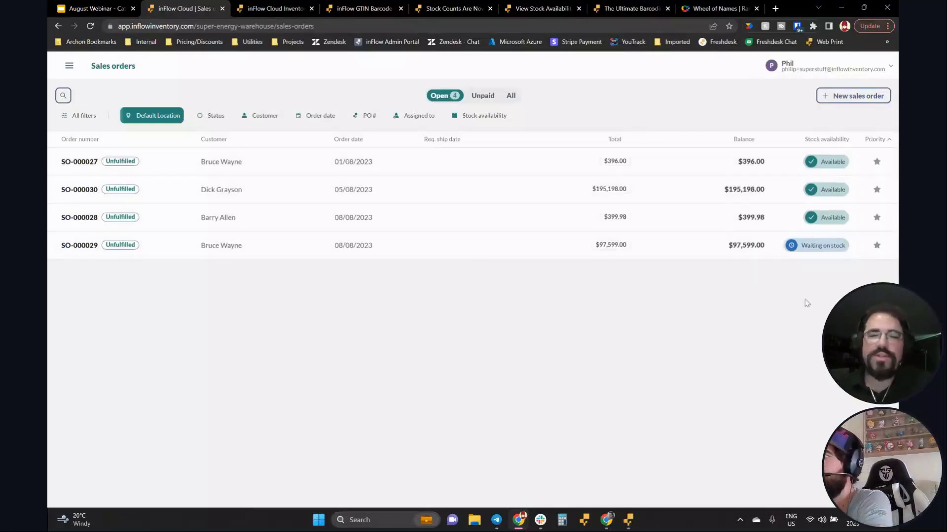
Mark the open sales orders totalling $97,599.00, $195,198.00 and $396.00 as priorities.
left_click(876, 245)
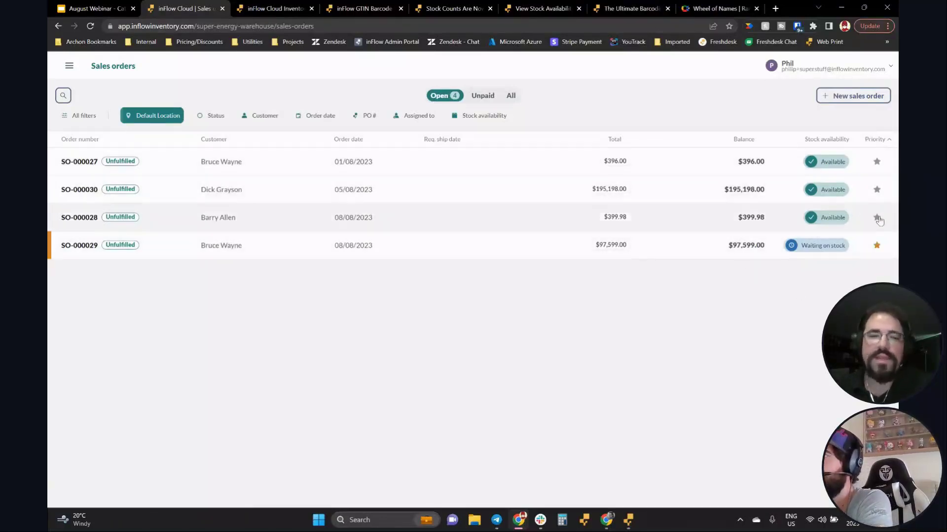
left_click(876, 218)
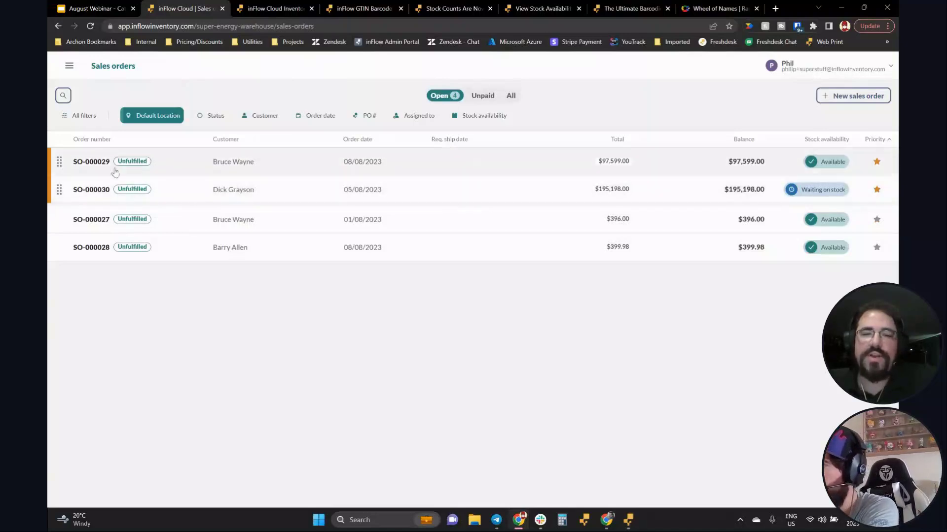
left_click(877, 220)
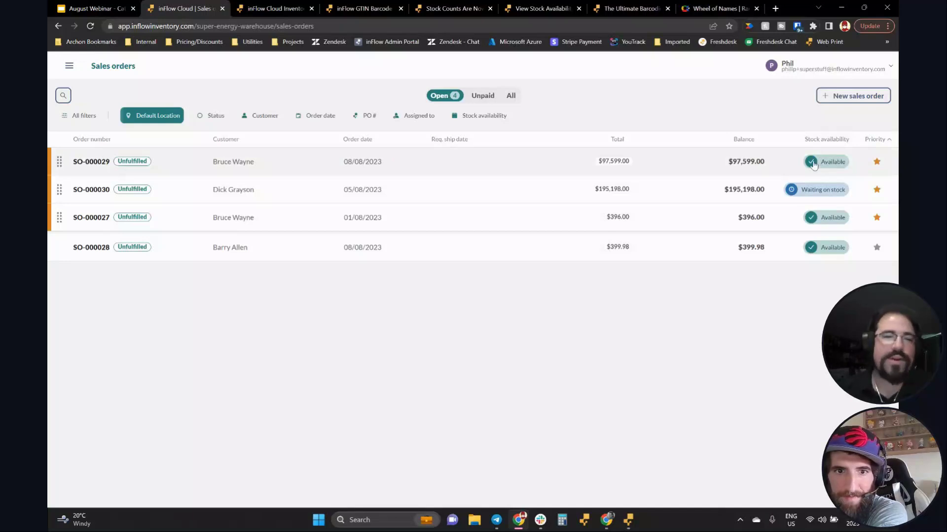
Inspect the $97,599.00 and $195,198.00 sales orders, and move the $195,198.00 order to the top of the priority list.
left_click(292, 162)
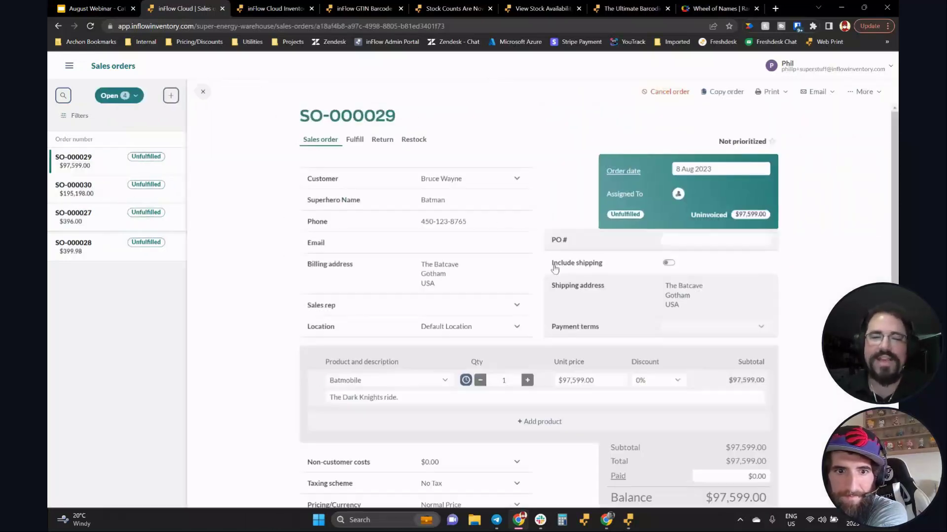
left_click(202, 92)
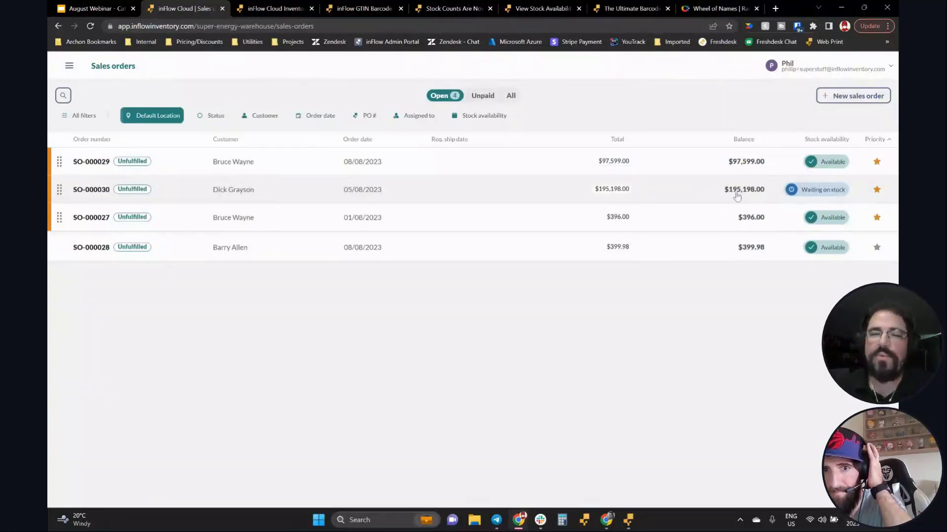
left_click(455, 200)
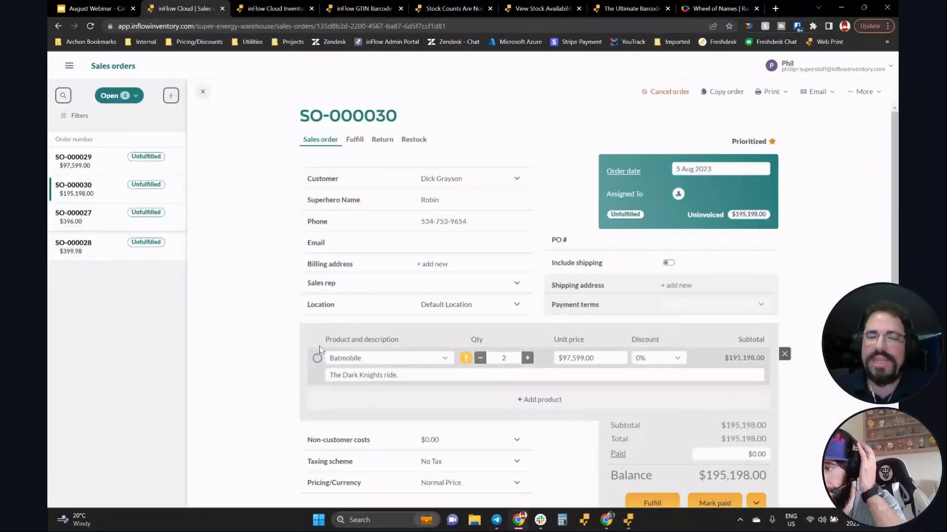
left_click(203, 92)
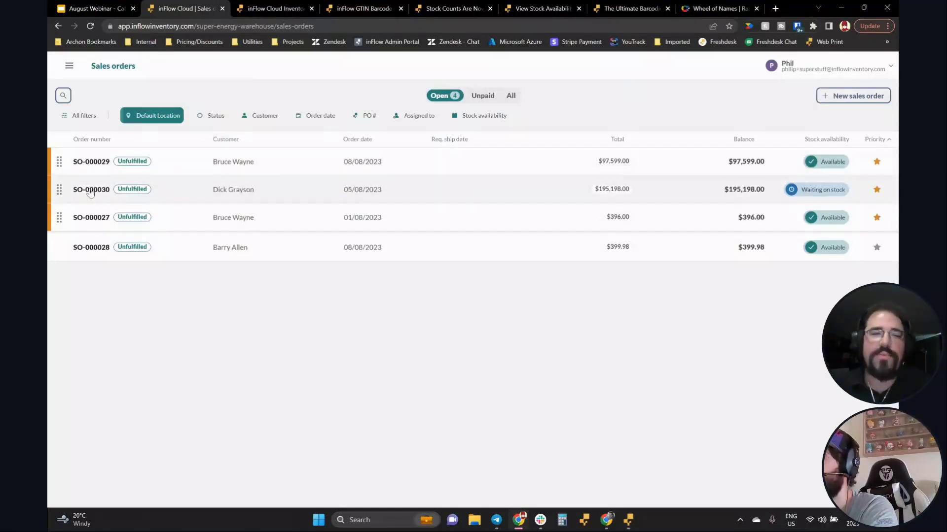
left_click_drag(58, 188, 57, 161)
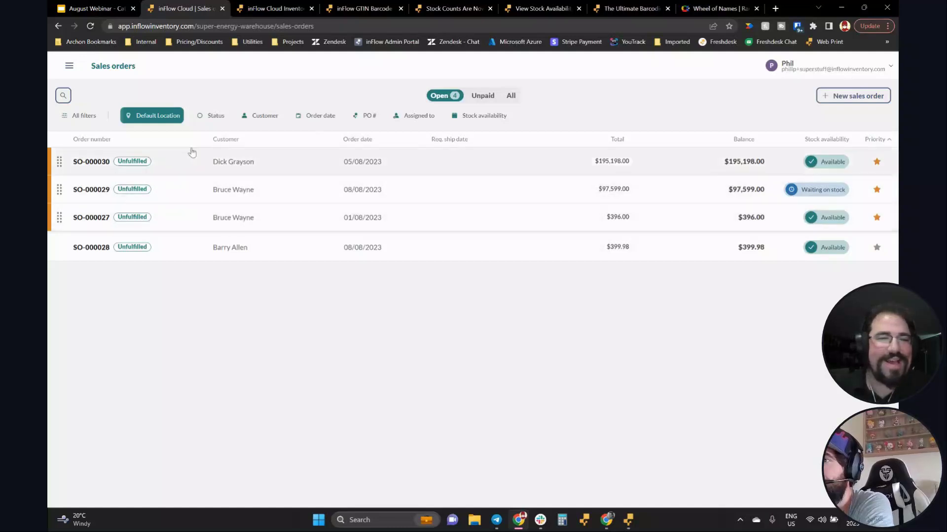
Open the top-priority $195,198.00 sales order and toggle its Include shipping option on and back off.
left_click(215, 161)
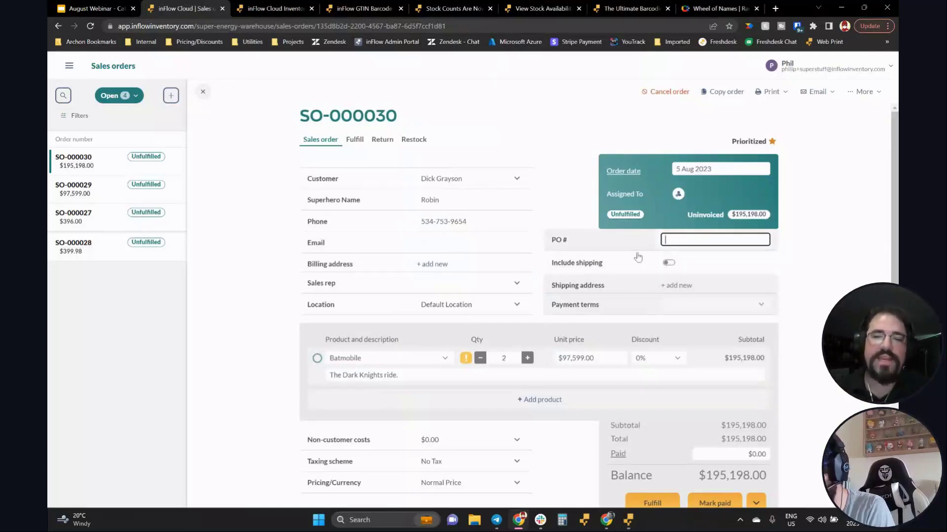
left_click(668, 263)
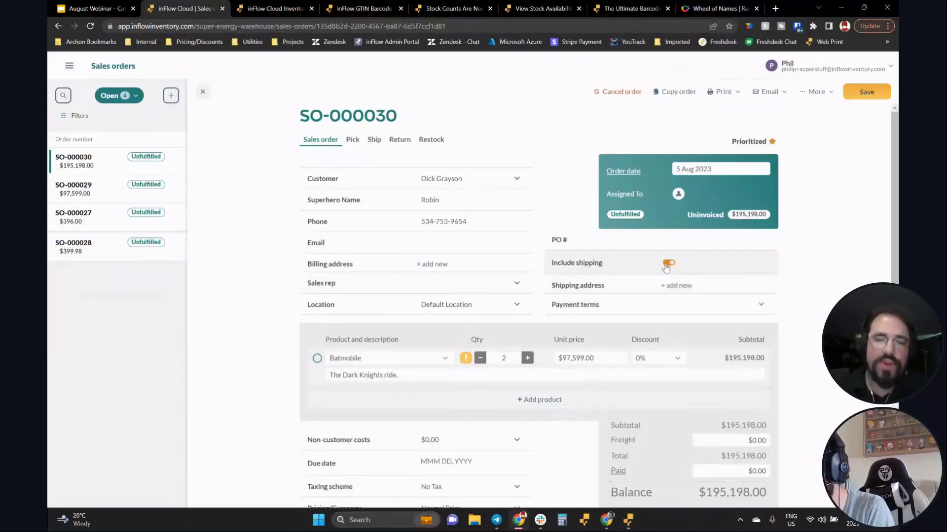
left_click(667, 263)
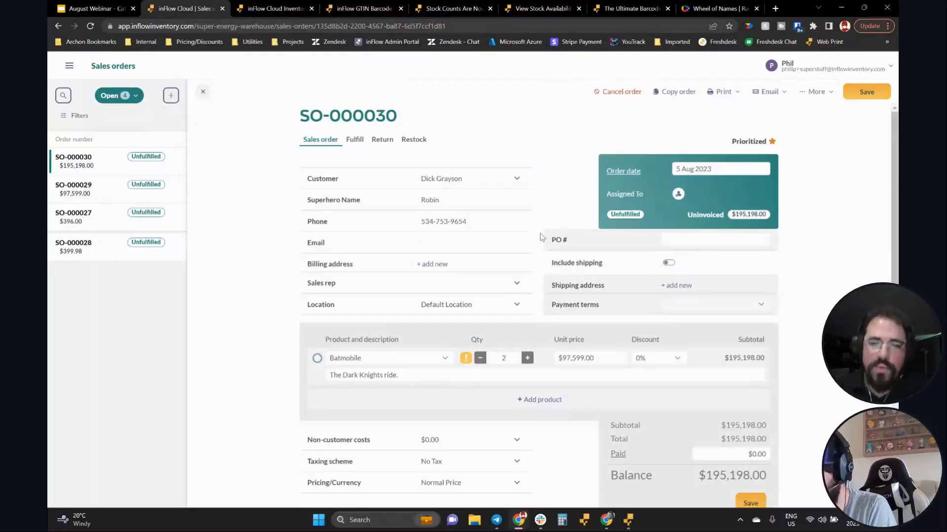
Switch to the inFlow Cloud desktop app and open the newest order, totalling $195,198.00, from its sales order list.
left_click(627, 521)
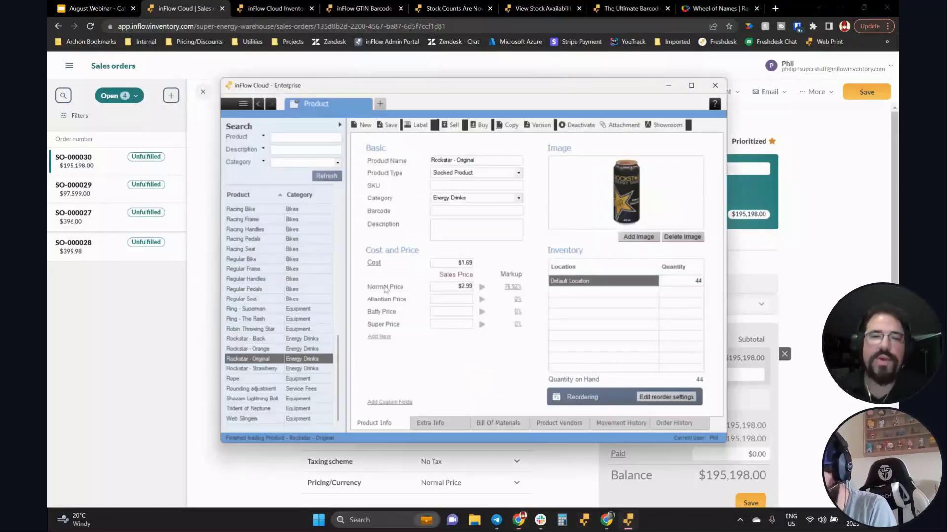
left_click(242, 104)
mouse_move(264, 184)
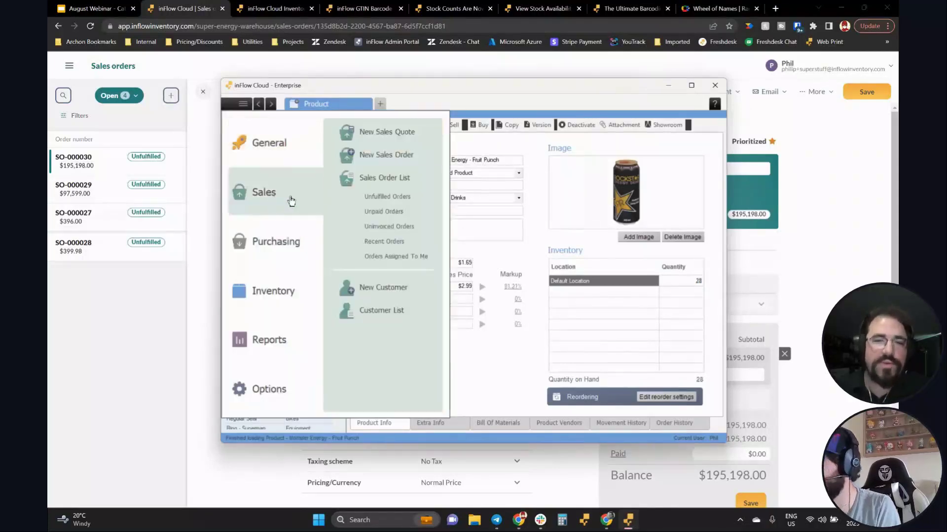
left_click(383, 182)
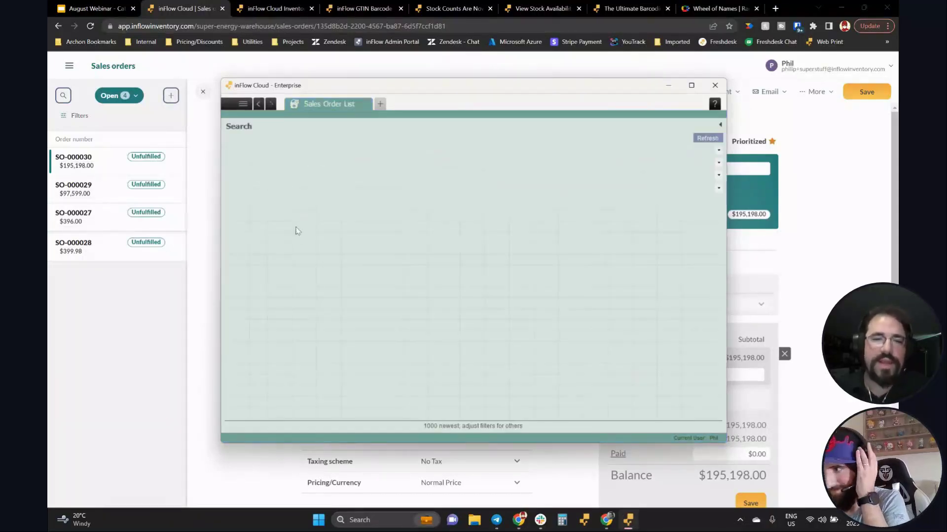
left_click(358, 237)
double_click(359, 239)
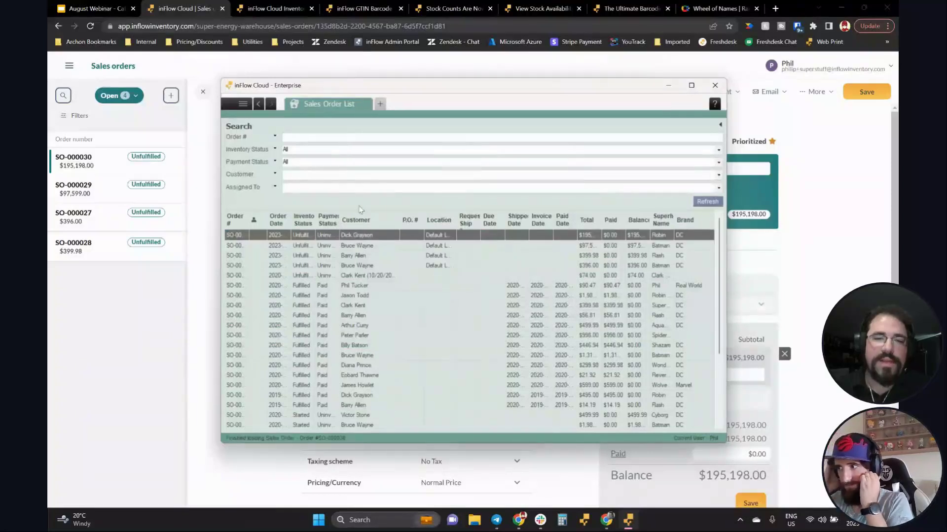
Try the Add Shipping option on the desktop sales order, and switch back to the order in the browser.
left_click(547, 141)
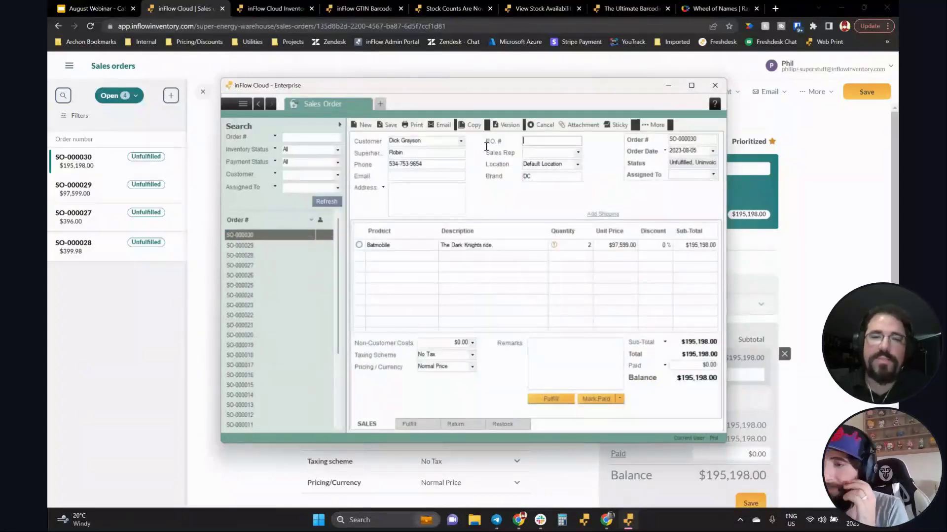
left_click(603, 214)
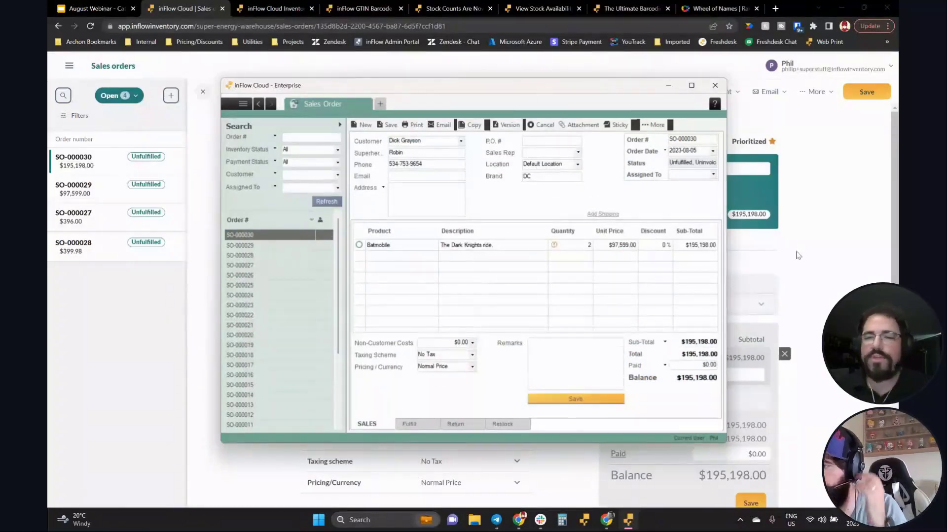
left_click(798, 254)
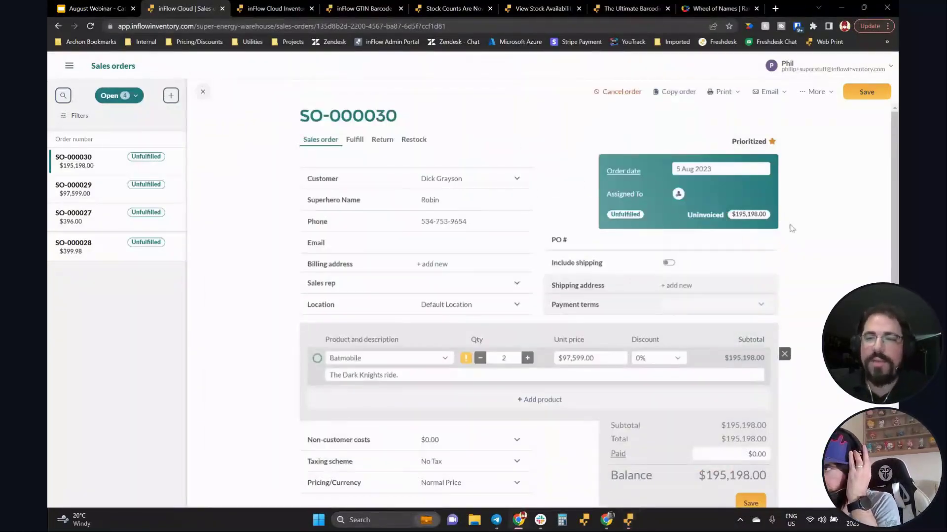
Examine the available, on-hand and on-order quantities for the Batmobile line of the sales order.
scroll(750, 165, "down", 3)
scroll(769, 206, "up", 1)
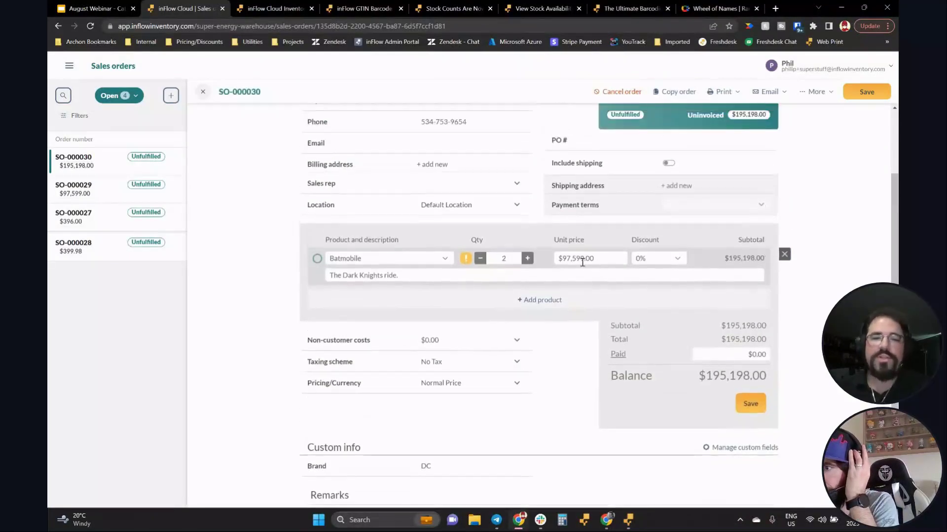
left_click(510, 258)
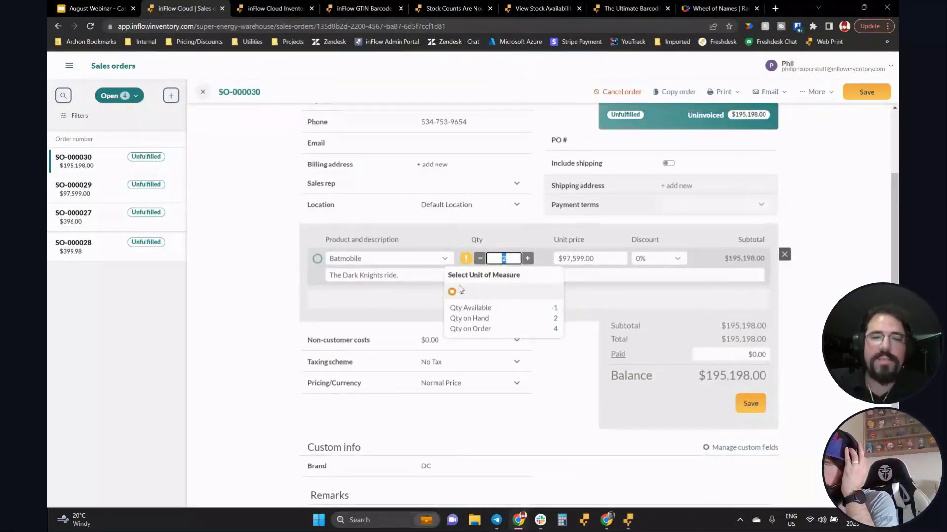
triple_click(458, 308)
left_click_drag(472, 319, 491, 328)
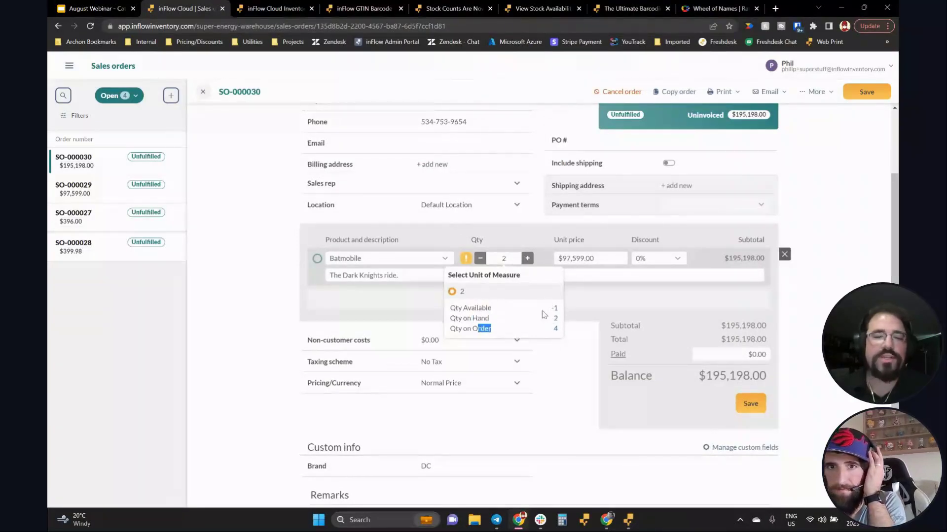
left_click(483, 308)
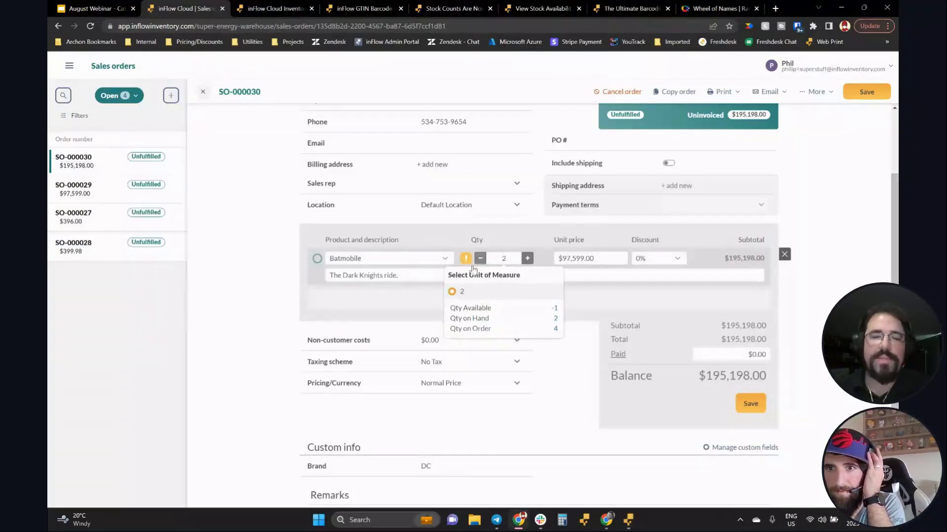
left_click_drag(467, 309, 558, 310)
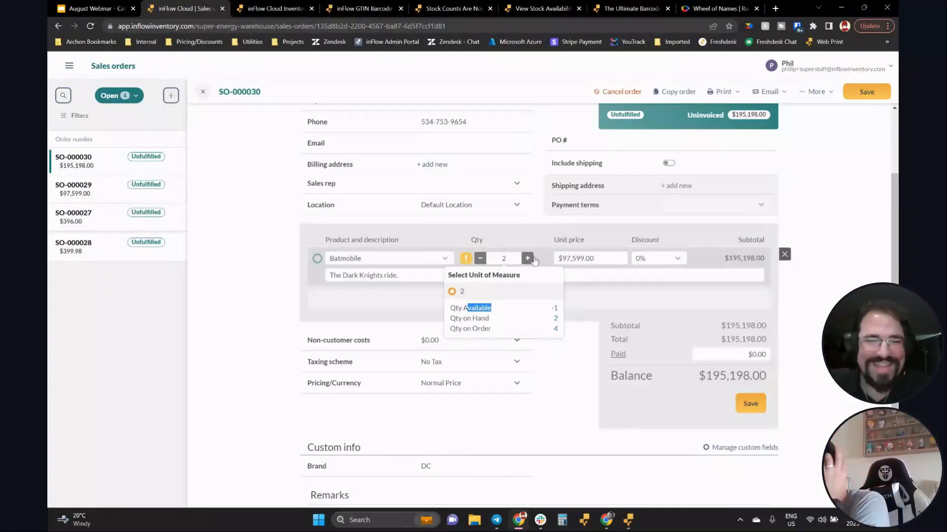
Review the Qty Available and Qty on Hand entries in the Batmobile line's unit-of-measure details.
left_click_drag(459, 309, 496, 312)
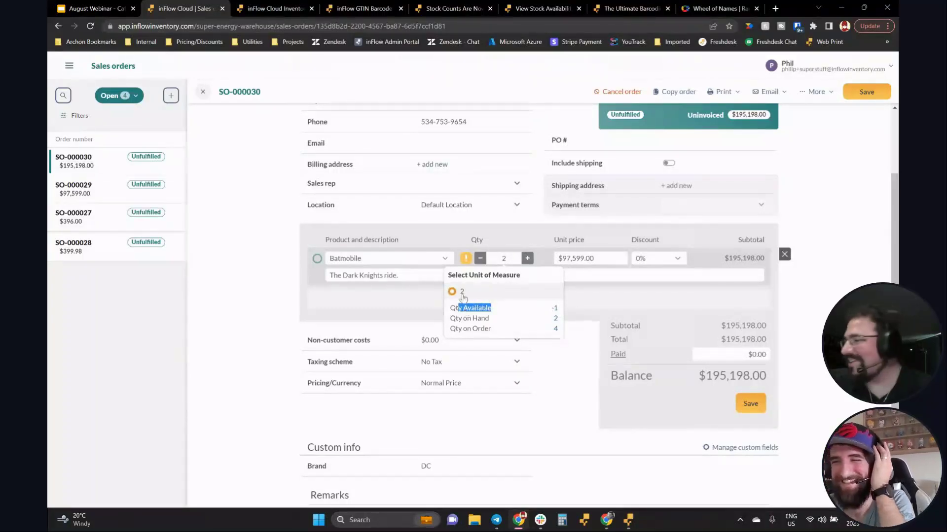
left_click(461, 308)
left_click_drag(478, 307, 488, 307)
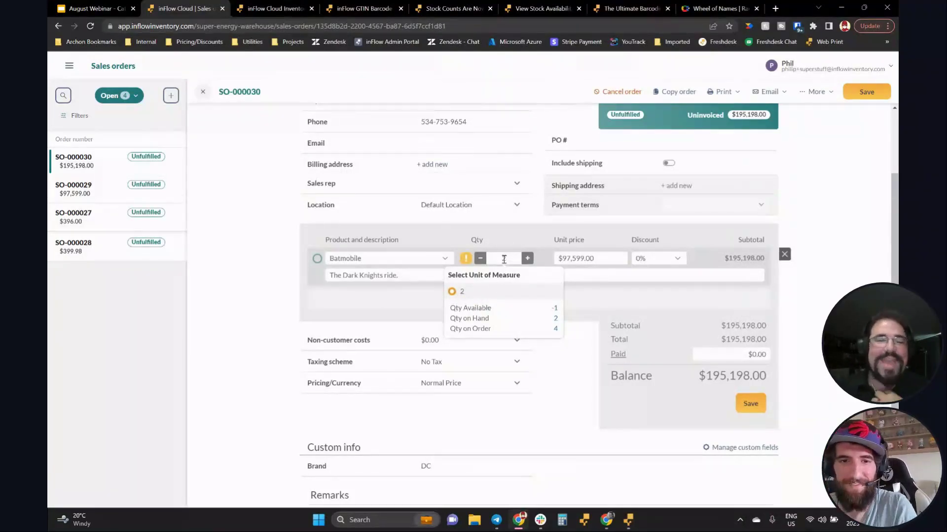
left_click_drag(462, 308, 482, 310)
left_click(484, 325)
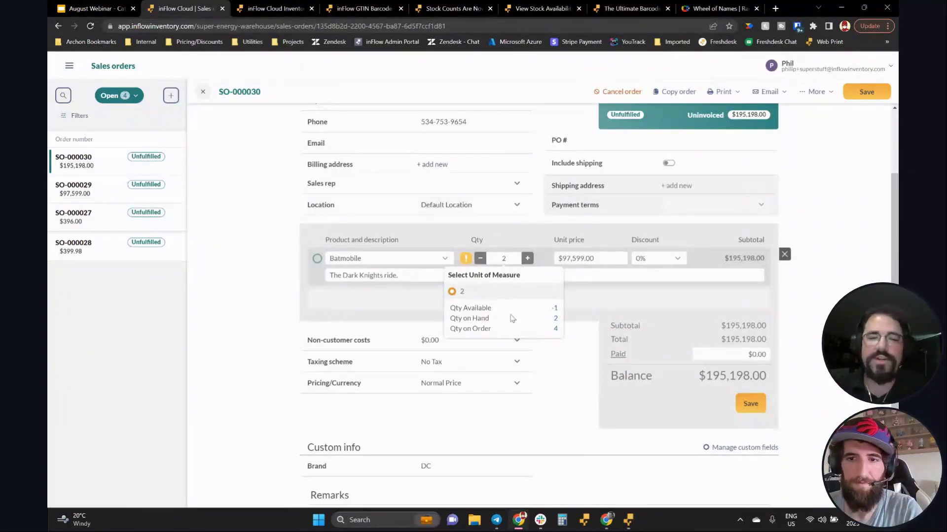
Check the order's location choices and the Batmobile line's stock details, and close the sales order, discarding unsaved changes.
left_click(459, 204)
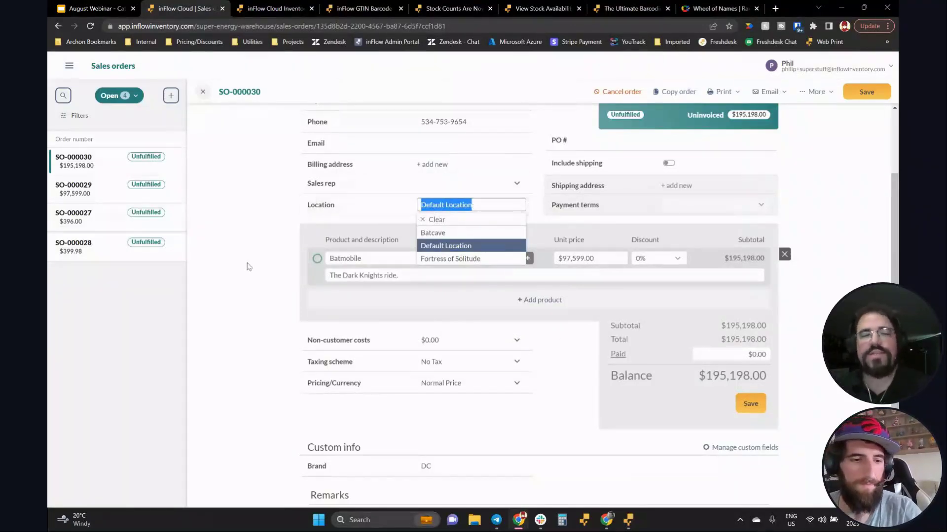
left_click(254, 264)
left_click(502, 259)
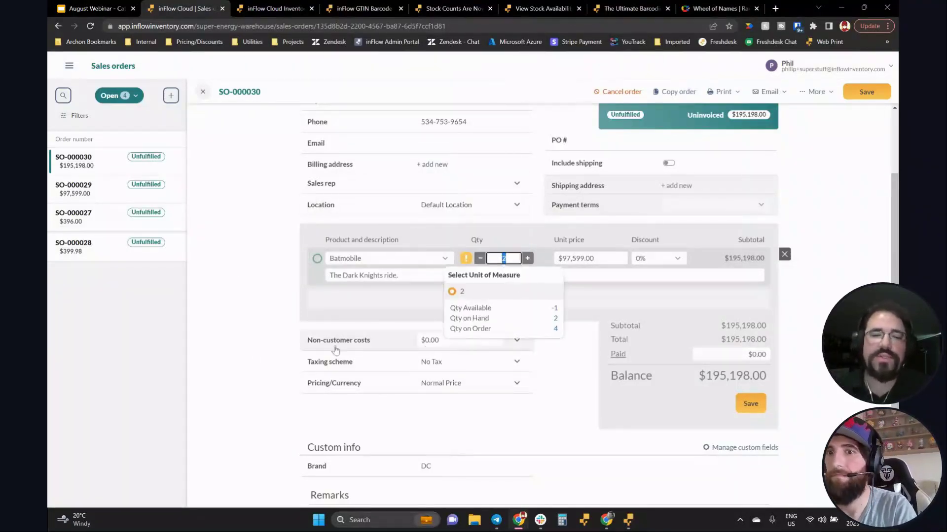
left_click(268, 249)
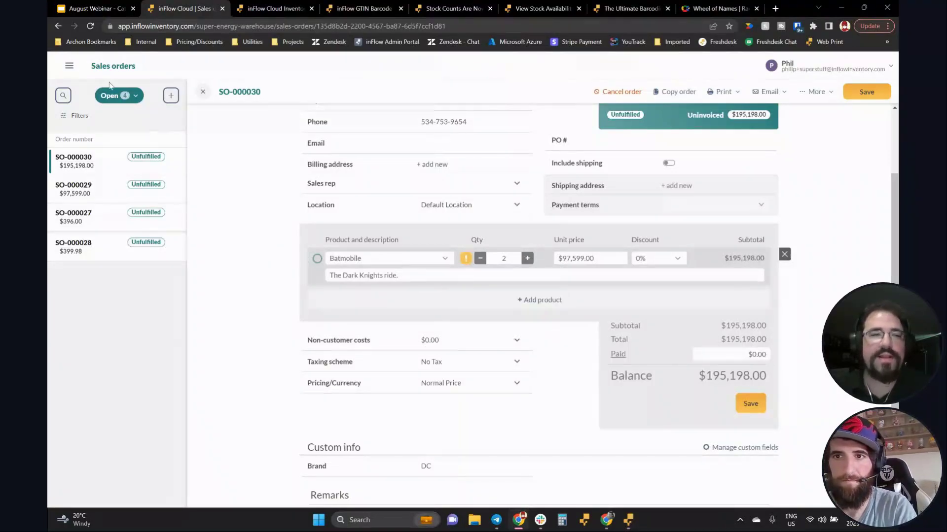
left_click(203, 91)
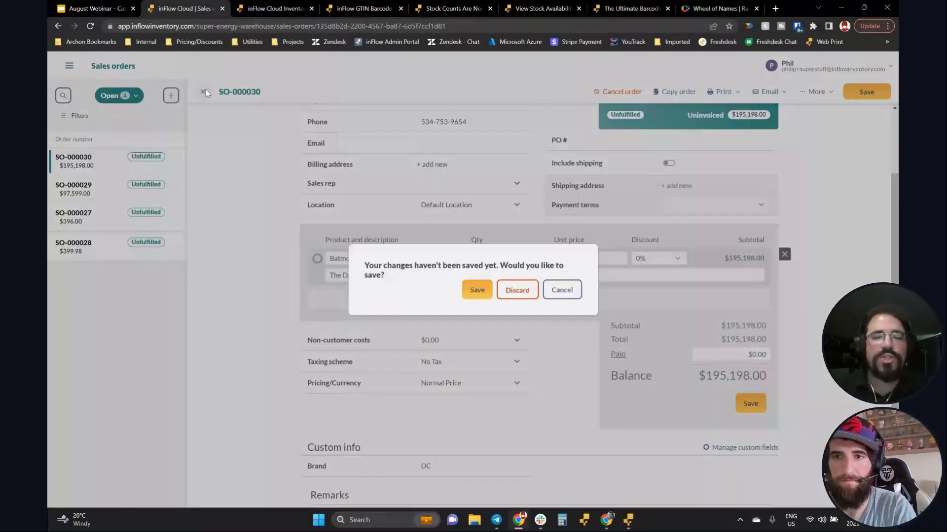
left_click(517, 289)
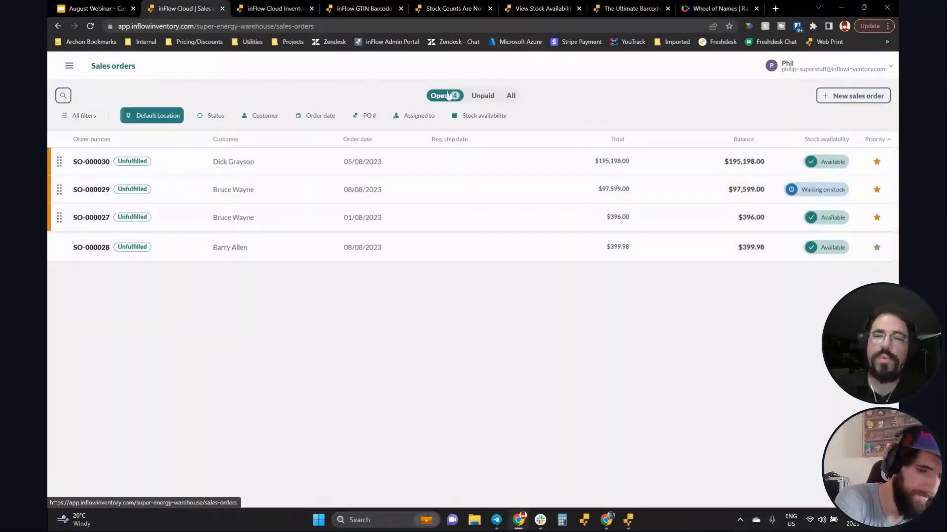
Search the open sales orders for 29 and extend the search to all orders.
left_click(62, 96)
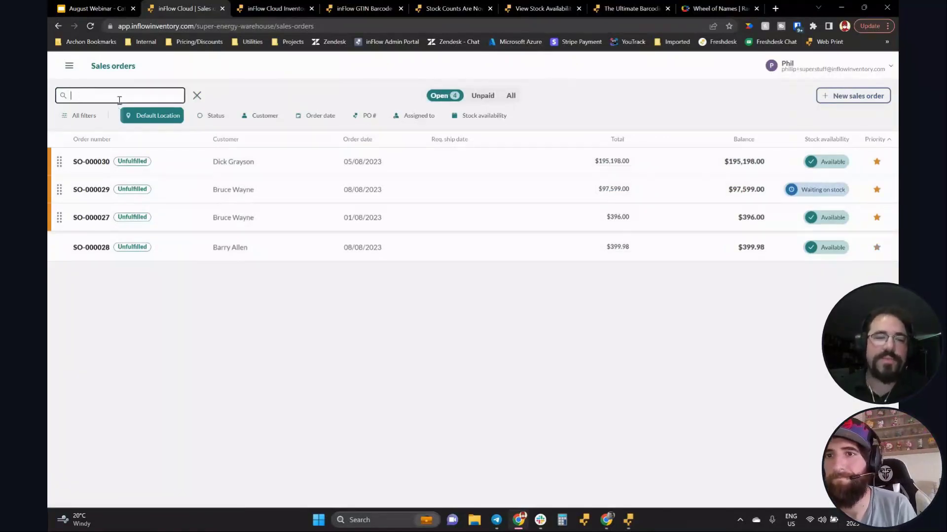
type("29")
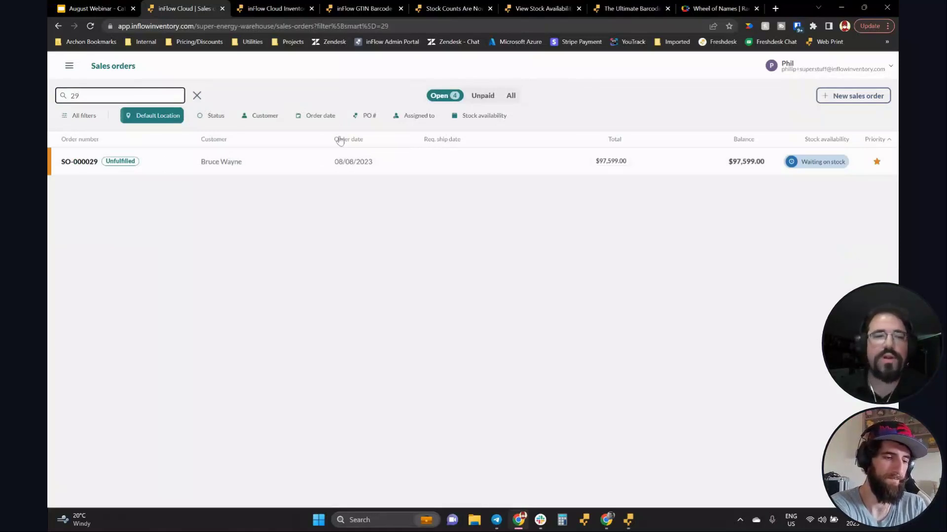
left_click(510, 96)
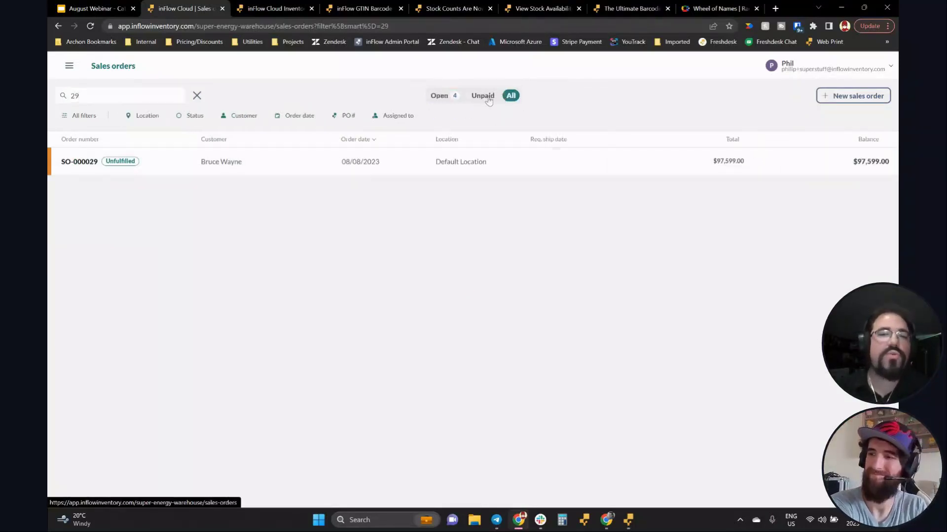
Shorten the sales order search to 2 and compare its matches in the Open and All views.
left_click_drag(142, 102, 53, 105)
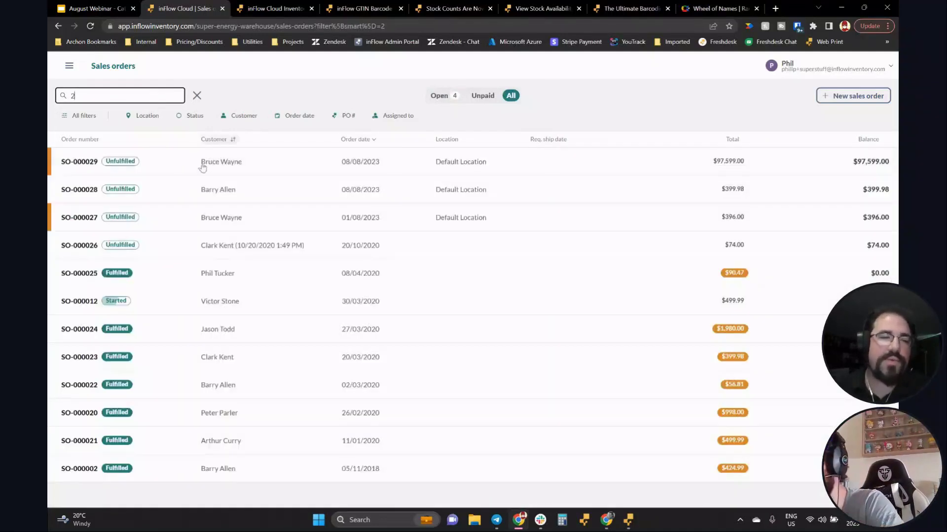
left_click(444, 98)
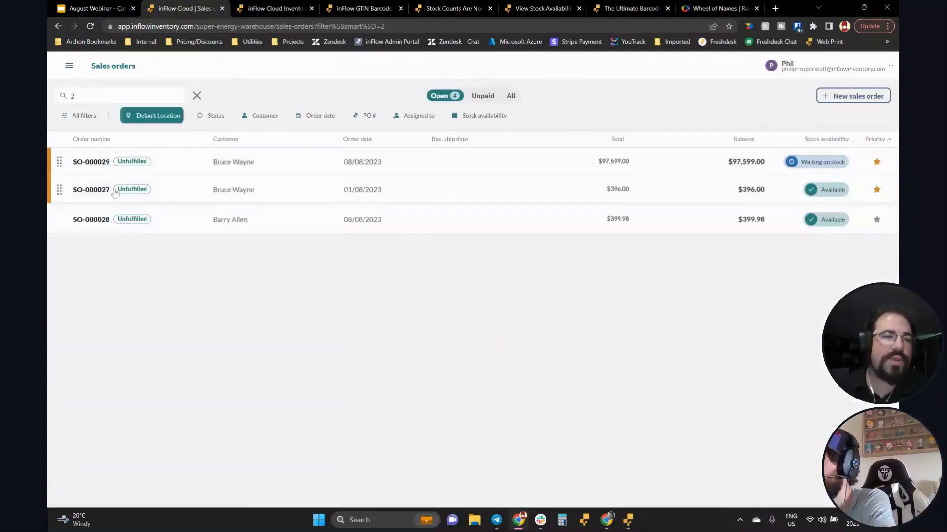
left_click(96, 96)
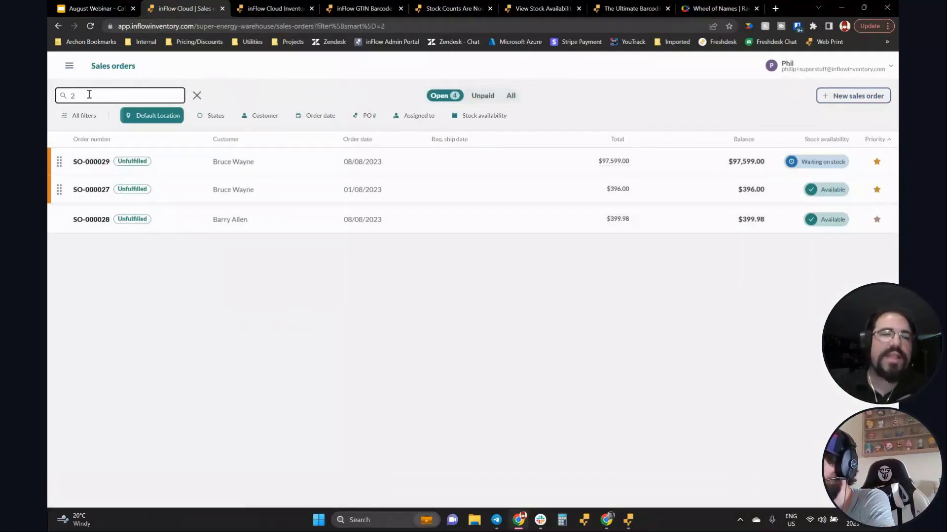
left_click(512, 96)
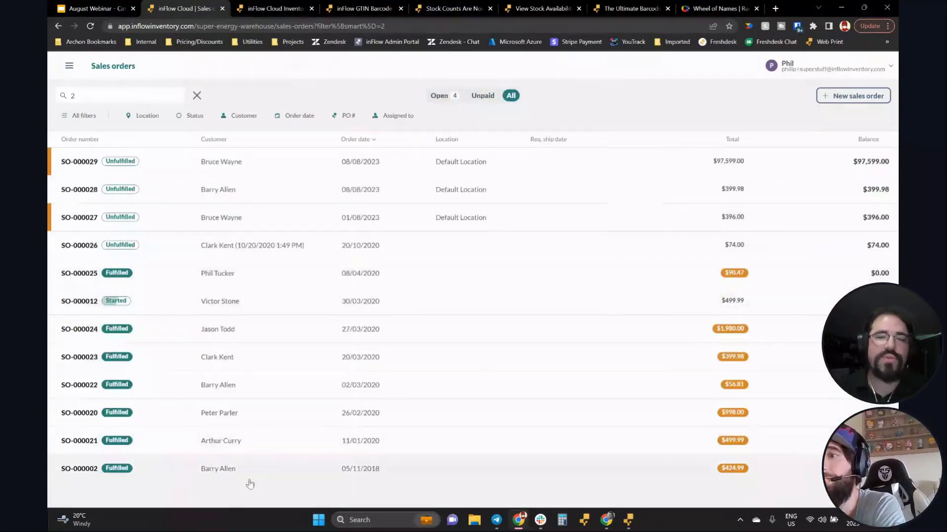
Open the oldest matching sales order, the fulfilled one totalling $424.99, look it over and close it again.
left_click(218, 468)
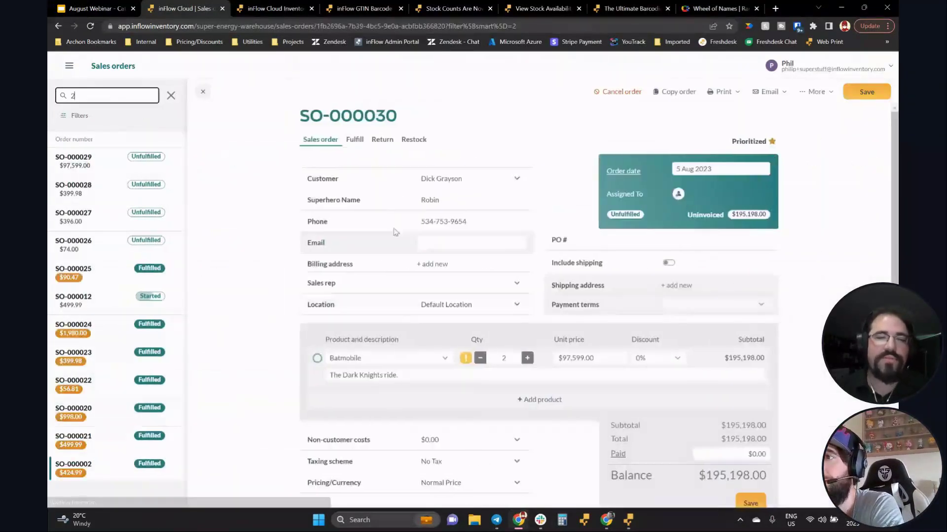
scroll(746, 301, "down", 5)
scroll(739, 281, "up", 5)
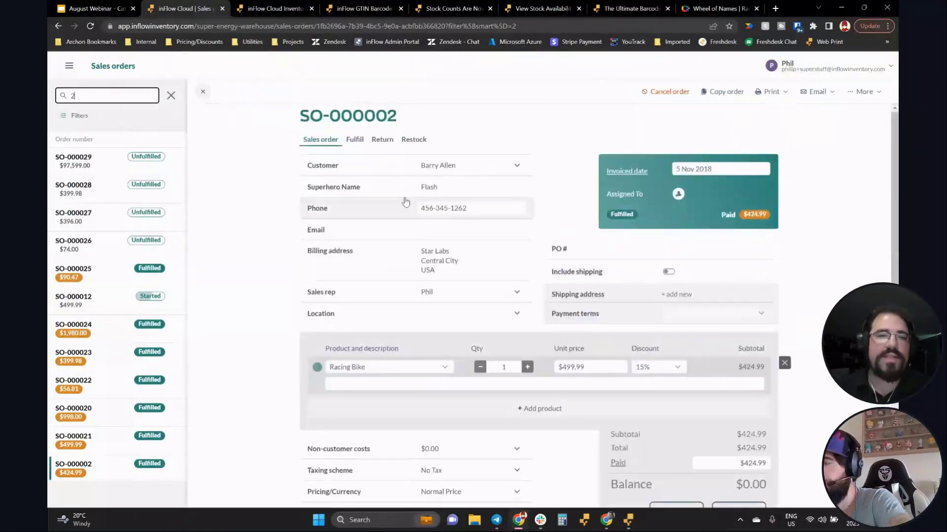
left_click(202, 92)
Go to the purchase order list.
left_click(71, 66)
left_click(68, 65)
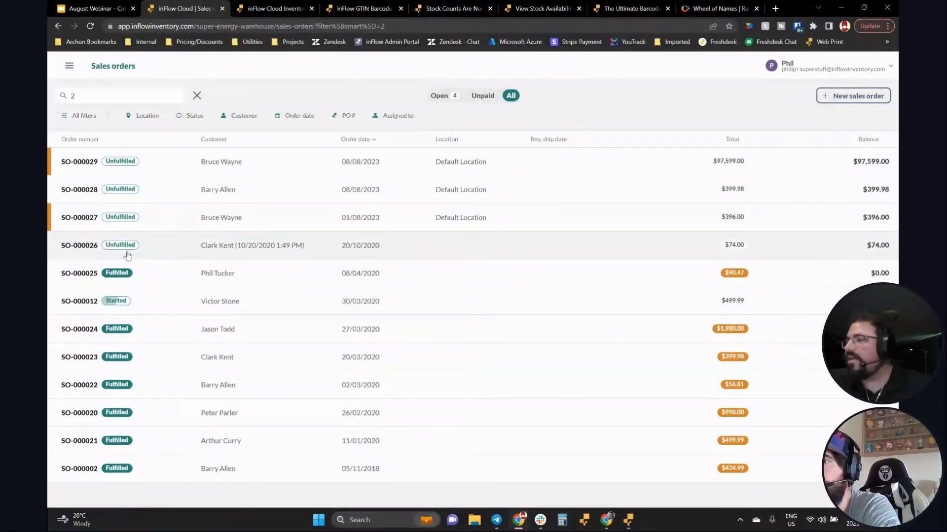
left_click(70, 66)
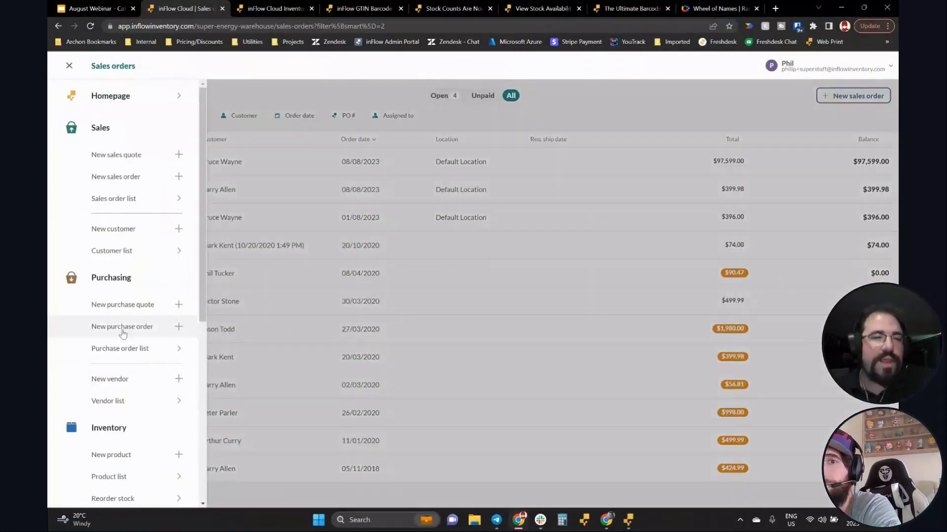
left_click(119, 347)
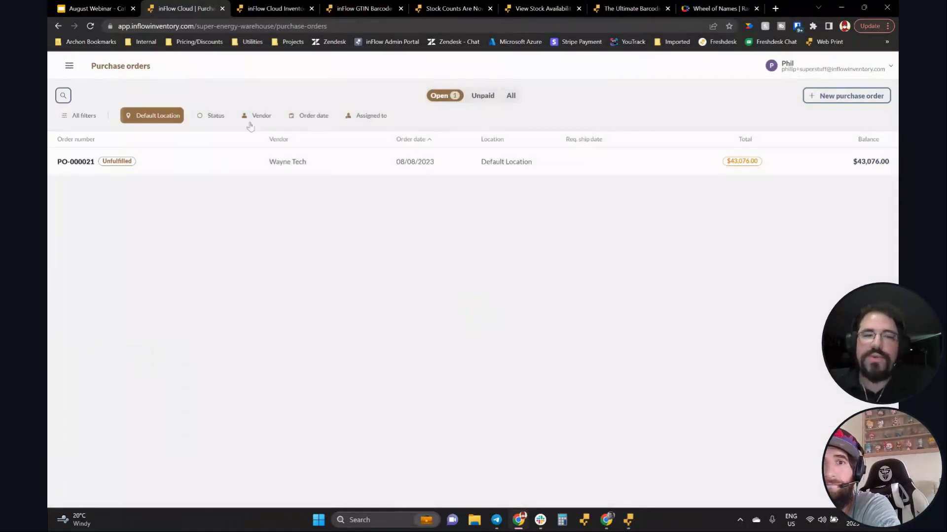
Compare the Open, Unpaid and All views of the purchase order list, ending on the Open view.
left_click(493, 97)
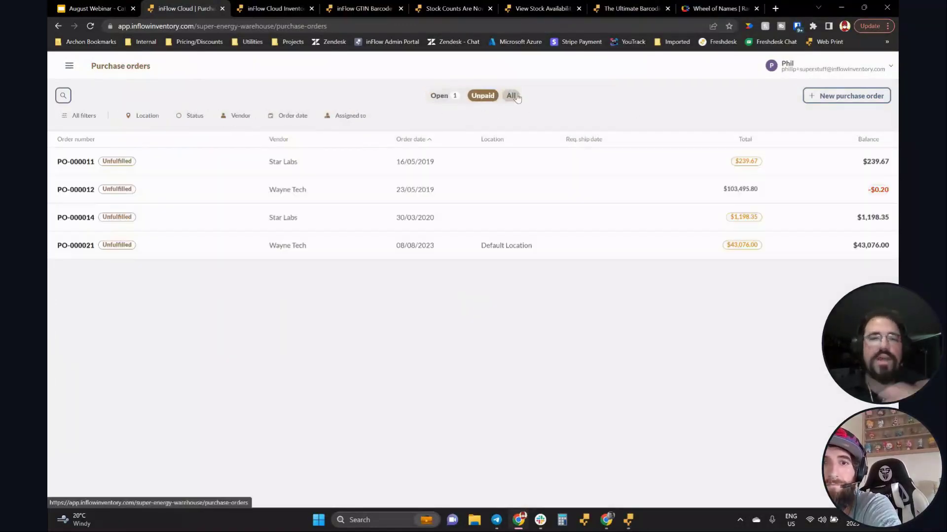
left_click(511, 96)
scroll(459, 264, "down", 5)
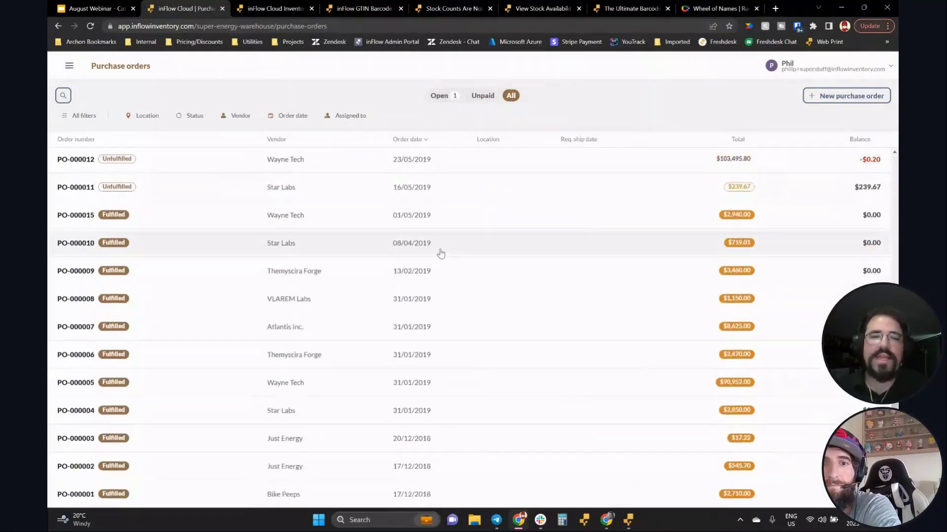
scroll(441, 254, "up", 5)
left_click(436, 97)
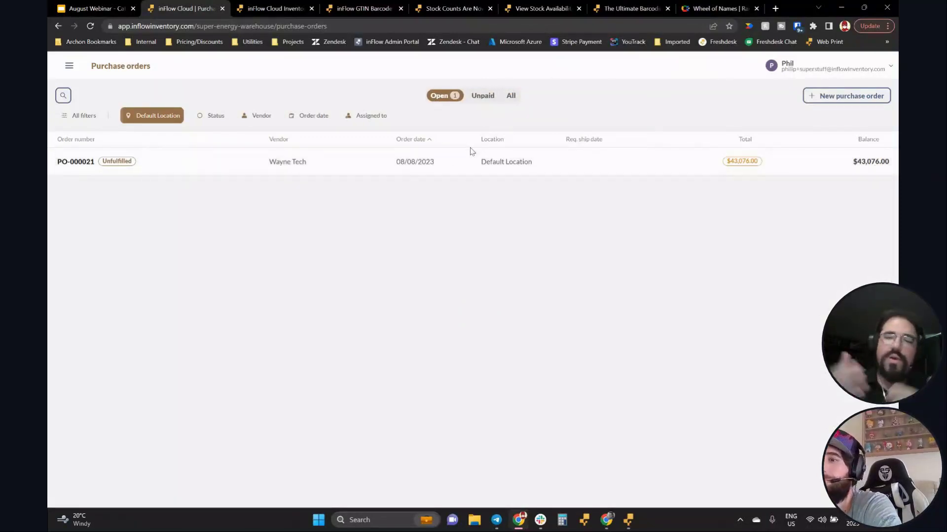
left_click(488, 96)
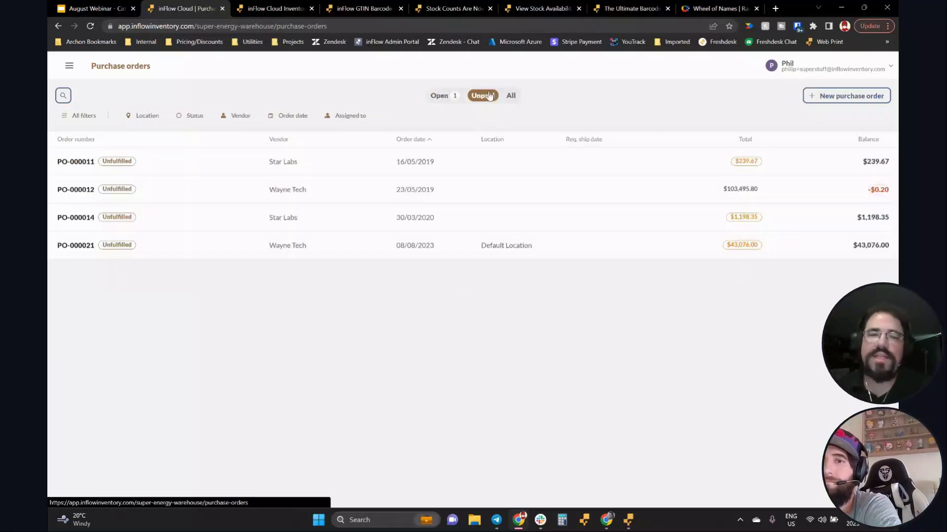
left_click(511, 95)
left_click(444, 95)
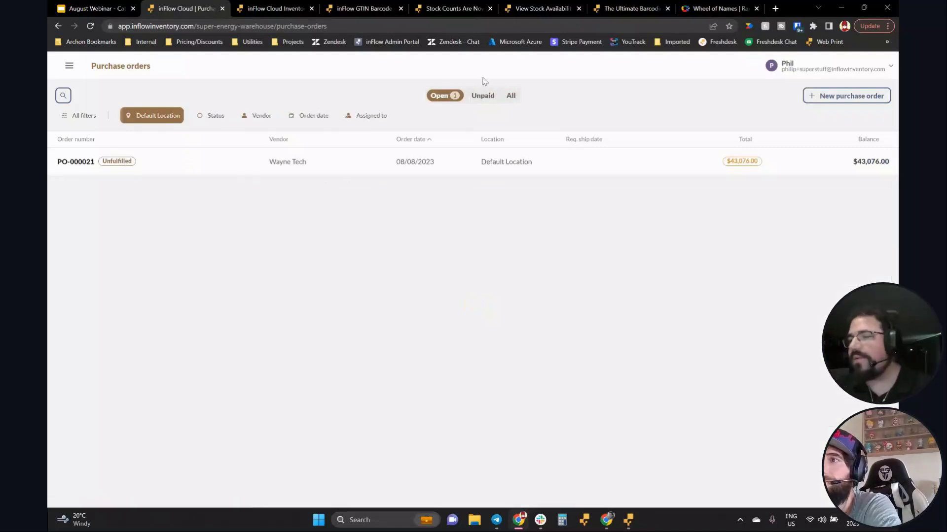
Switch to the August Webinar presentation in Google Slides and advance past the section title to the Updated Customer / Vendor Pages feature slide.
left_click(84, 7)
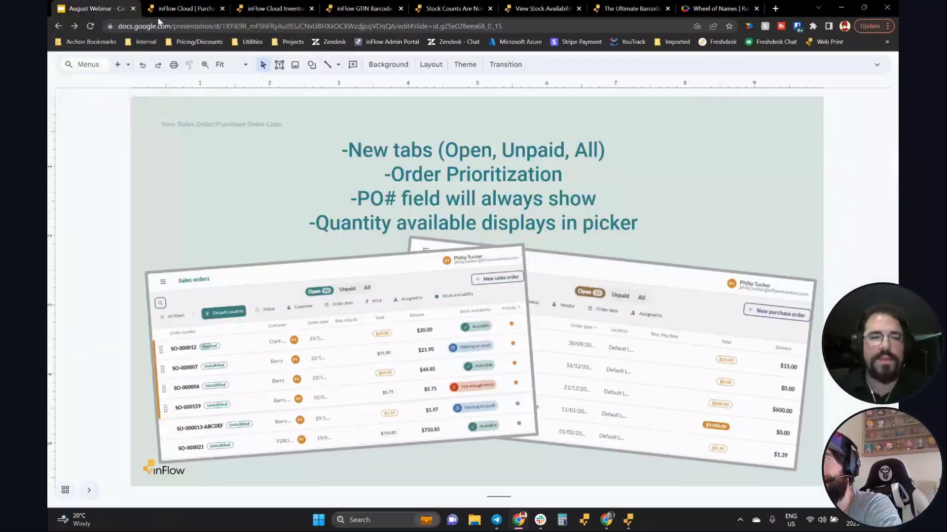
key("Down")
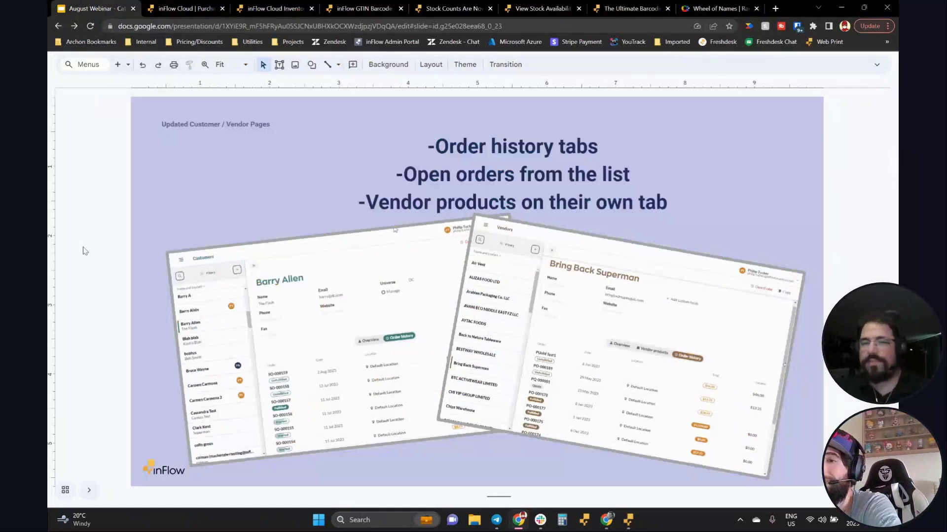
key("Up")
key("Up")
key("Down")
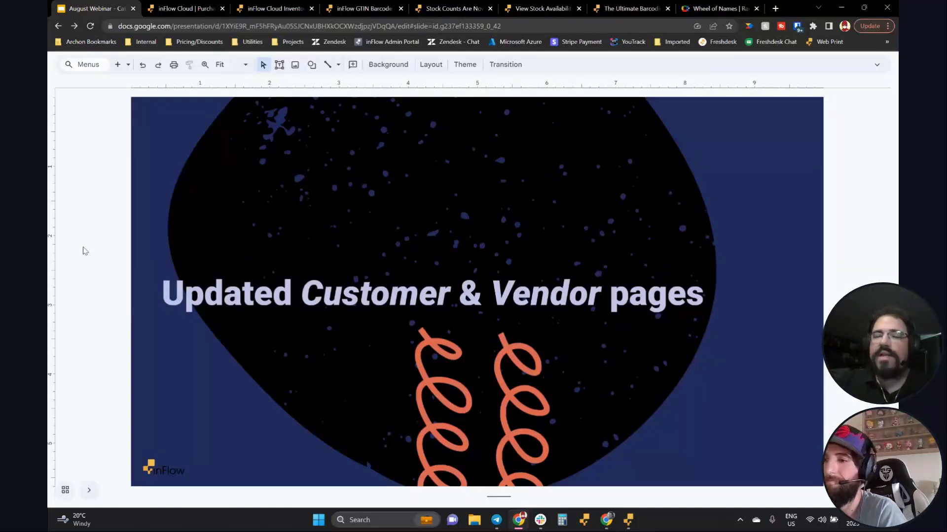
key("Down")
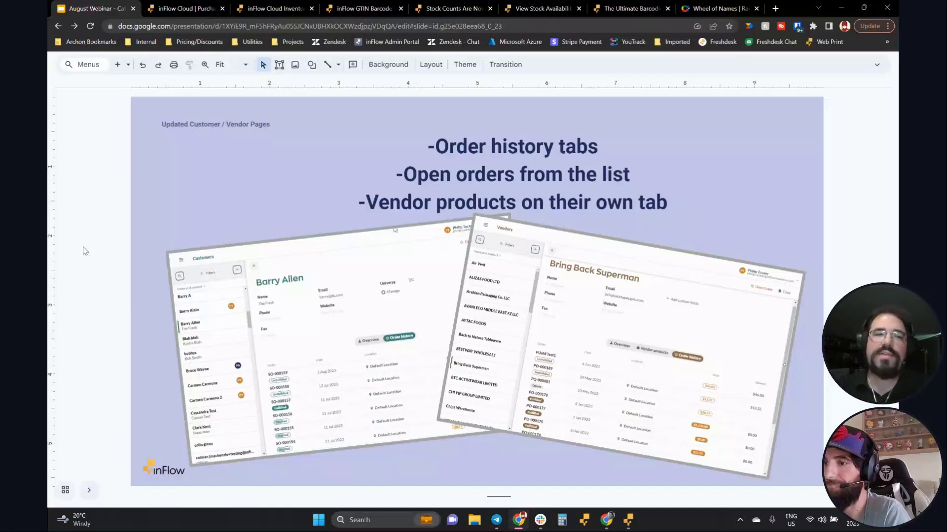
Switch back to inFlow Cloud in the browser and open the customer list.
left_click(182, 9)
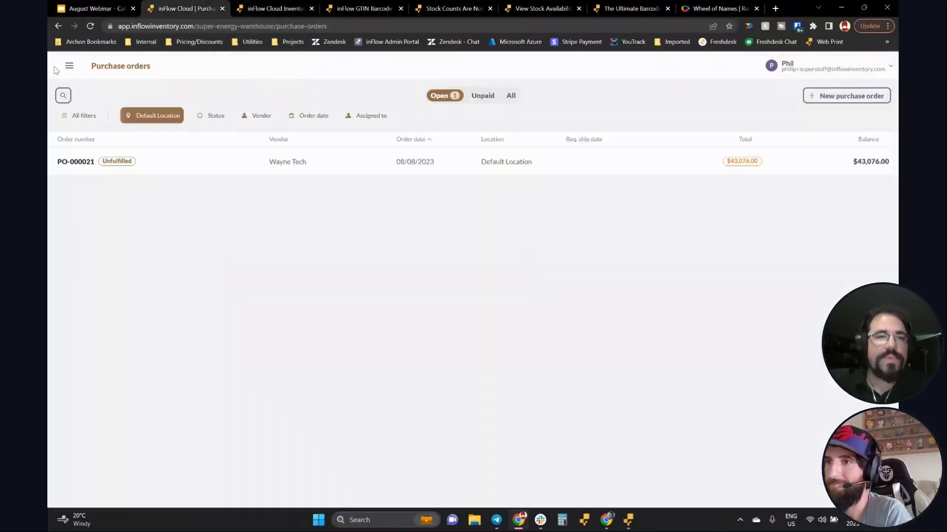
left_click(69, 65)
left_click(142, 251)
left_click(658, 109)
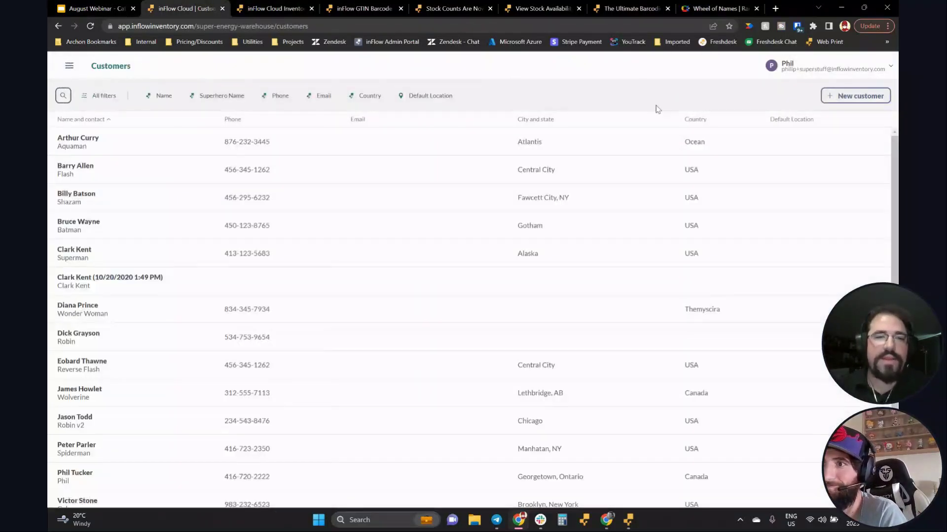
Open the record of the customer located in Gotham, look over its overview and show its order history.
left_click(181, 238)
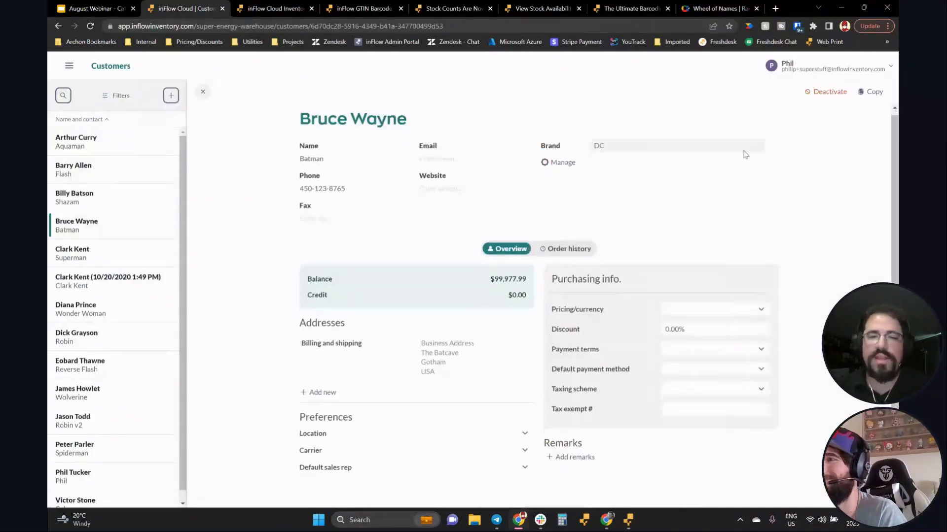
scroll(743, 154, "down", 2)
scroll(727, 179, "up", 3)
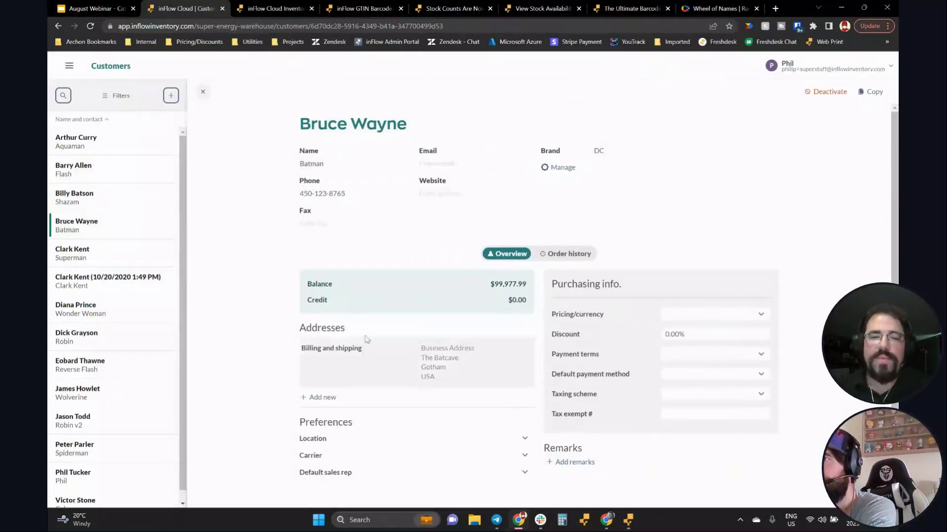
left_click(571, 254)
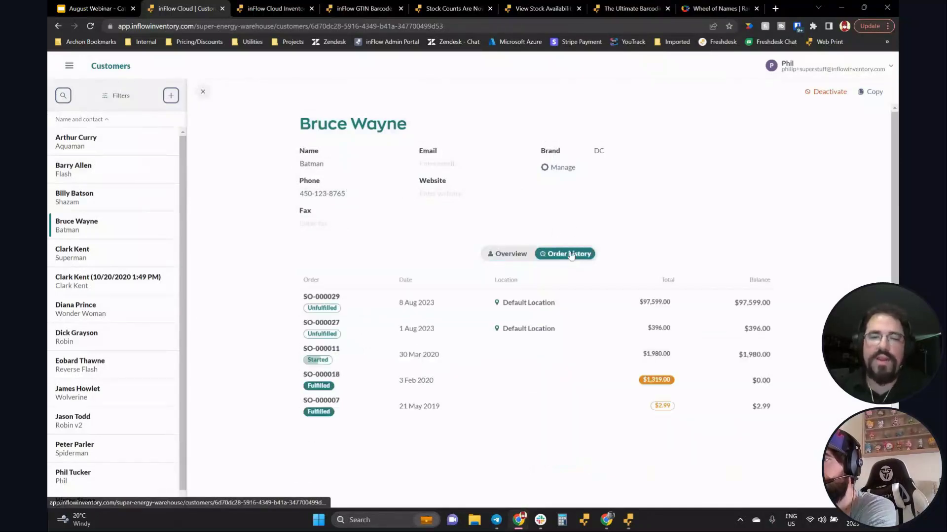
scroll(649, 190, "down", 1)
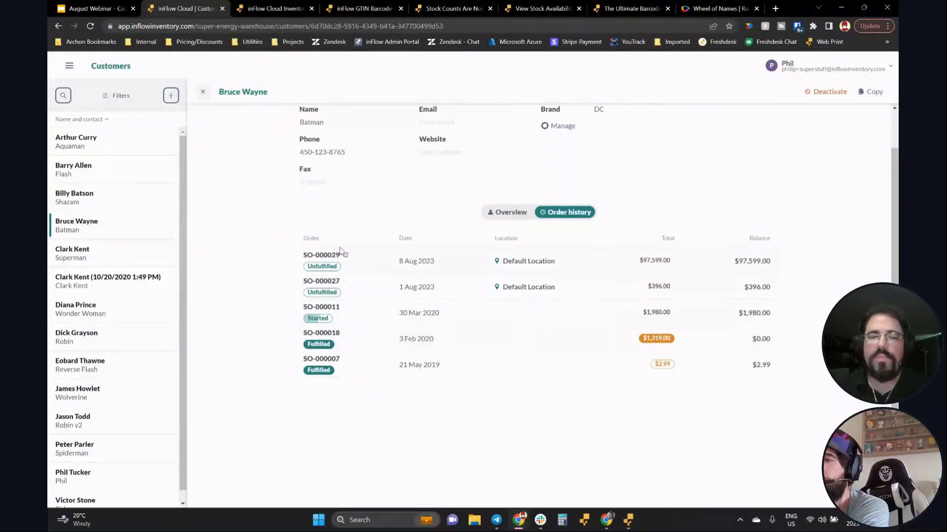
Open the customer's 1 Aug 2023 sales order from the order history, look over its details and close the order again.
left_click(346, 283)
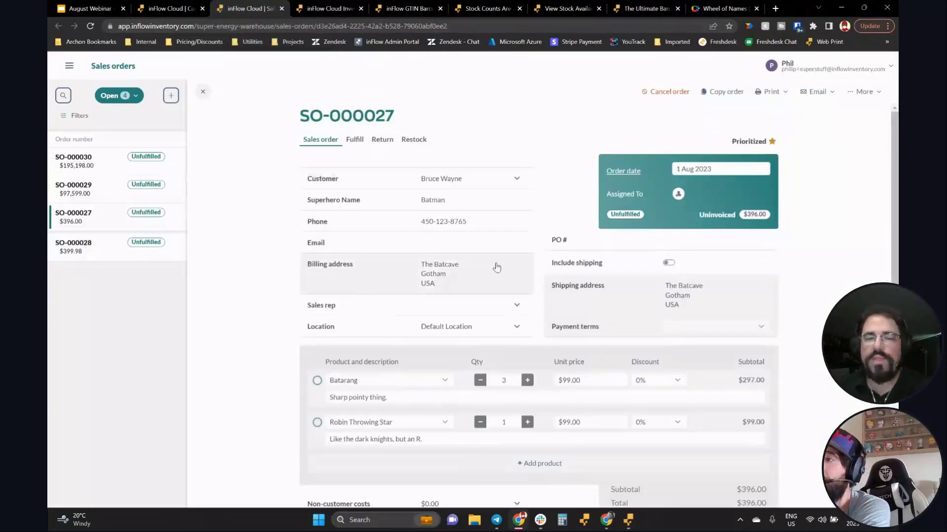
scroll(496, 261, "down", 2)
scroll(493, 256, "down", 3)
scroll(483, 247, "up", 5)
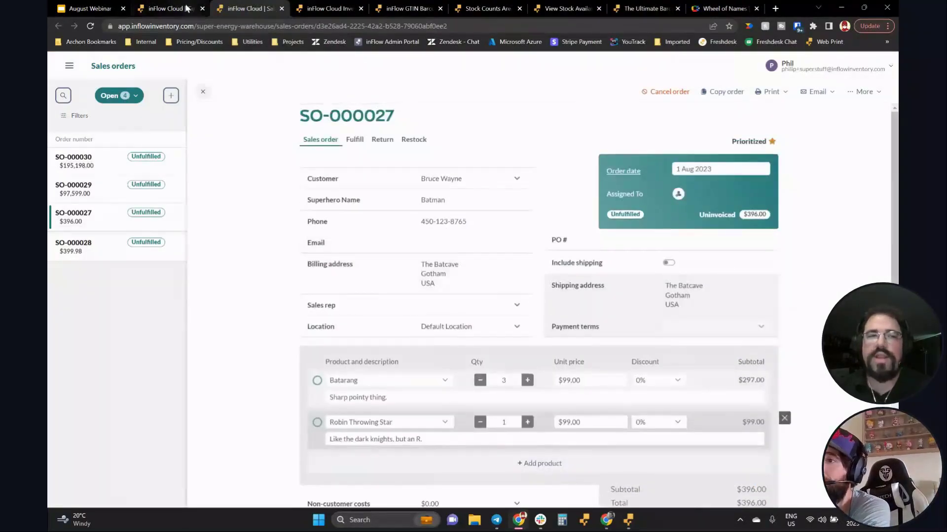
left_click(170, 8)
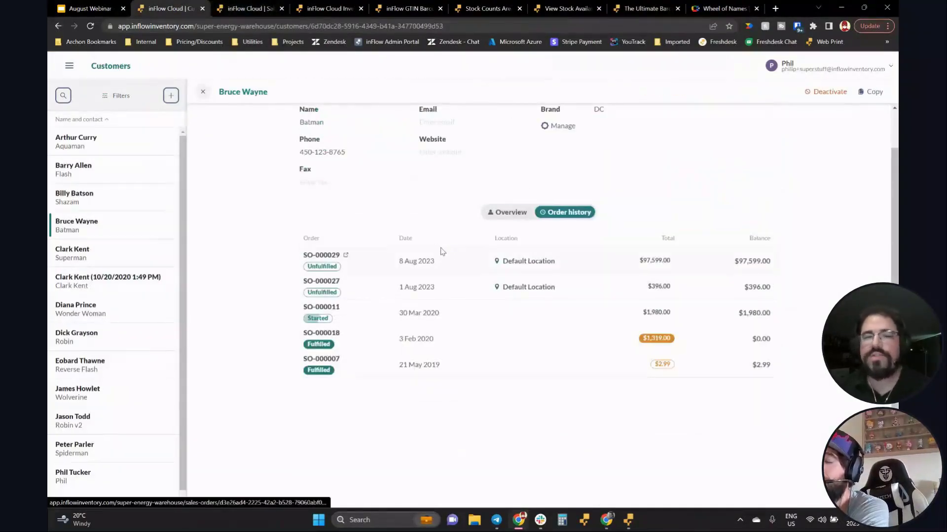
left_click(220, 6)
scroll(498, 306, "down", 3)
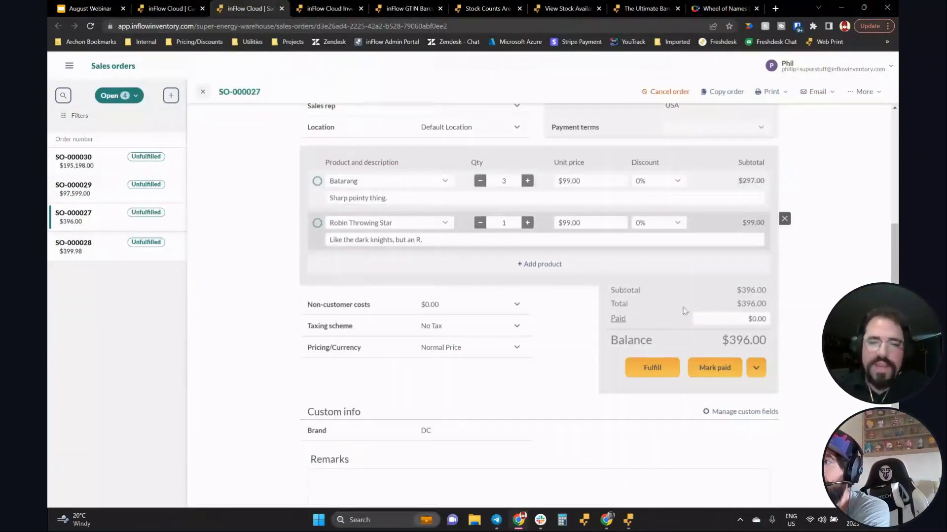
left_click(281, 8)
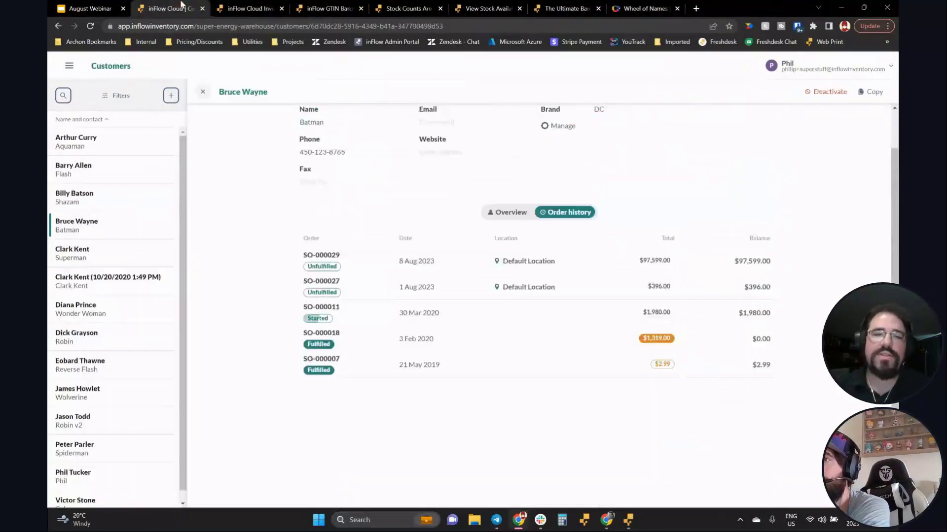
scroll(486, 324, "up", 1)
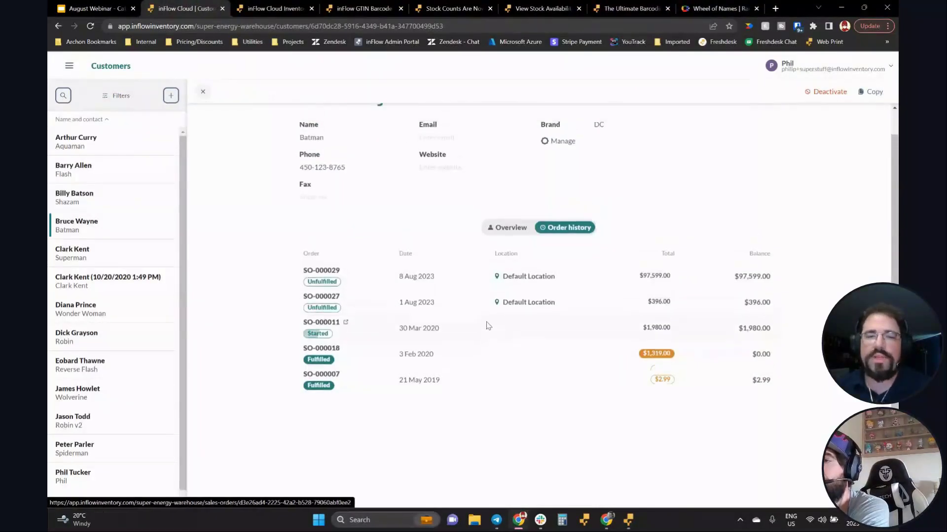
Open the vendor list and the Wayne Tech vendor record, and look over its overview.
left_click(69, 65)
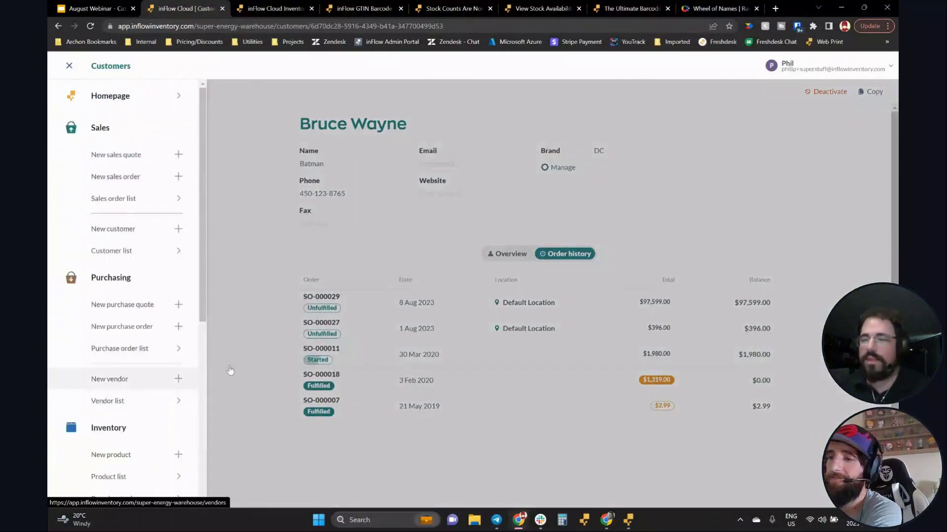
left_click(147, 407)
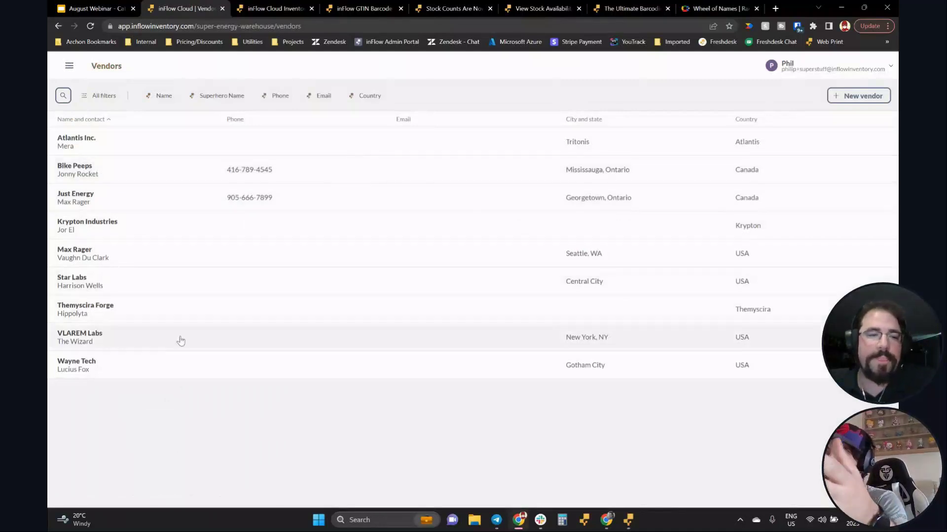
left_click(153, 369)
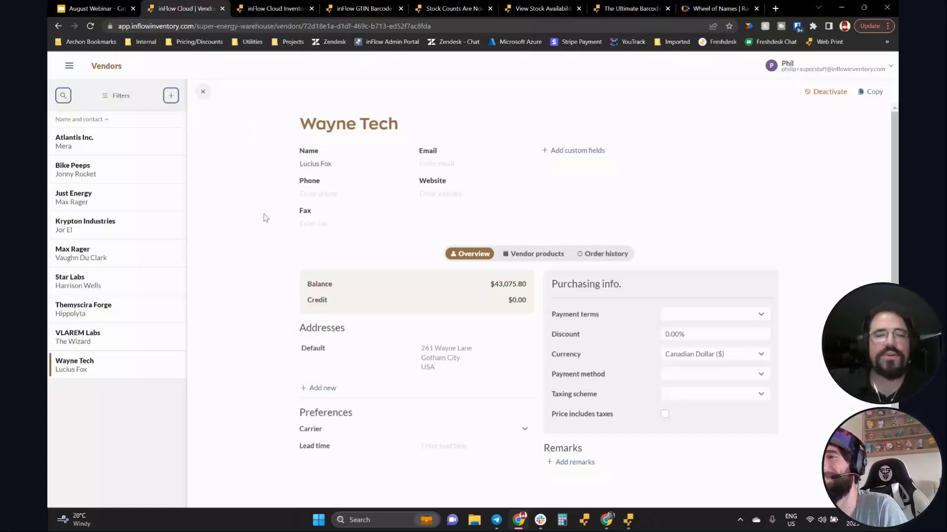
left_click(68, 67)
left_click(235, 244)
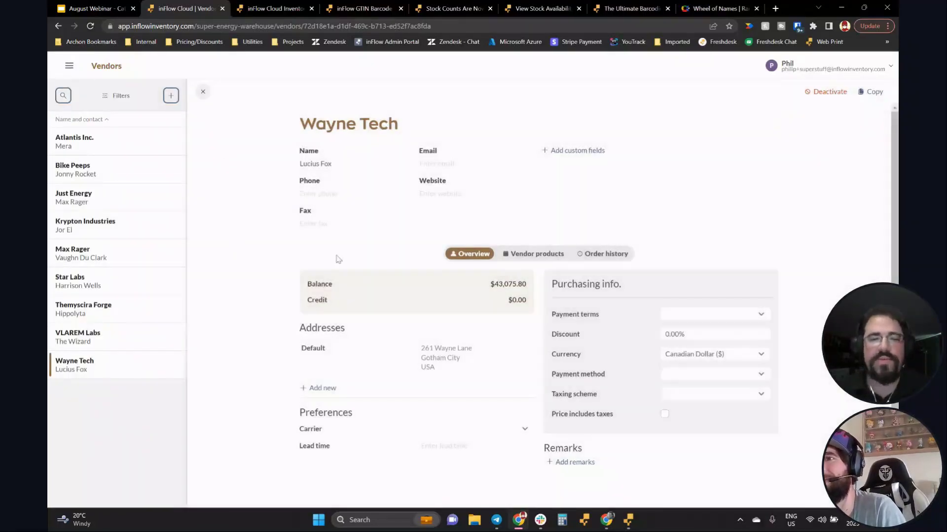
scroll(293, 253, "down", 2)
scroll(290, 252, "up", 2)
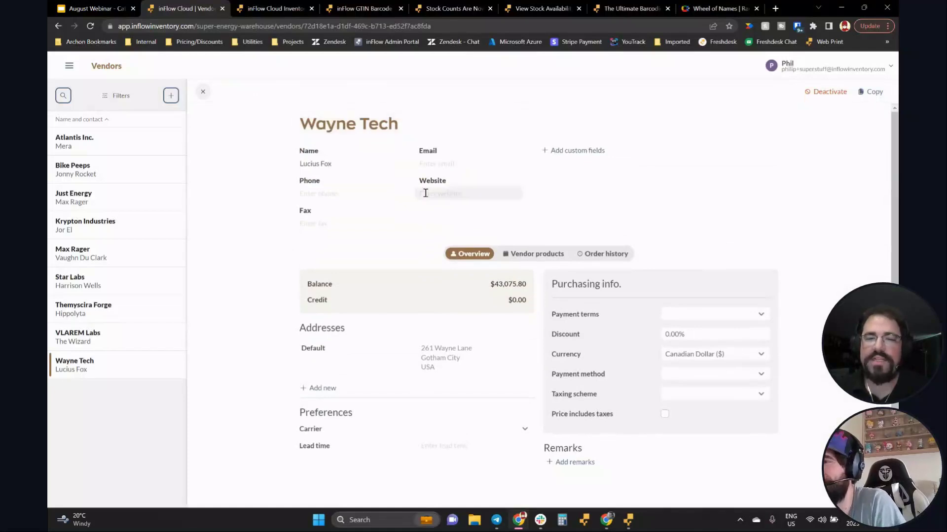
Add Pepsi Cherry - Bottle to Wayne Tech's vendor products.
left_click(510, 259)
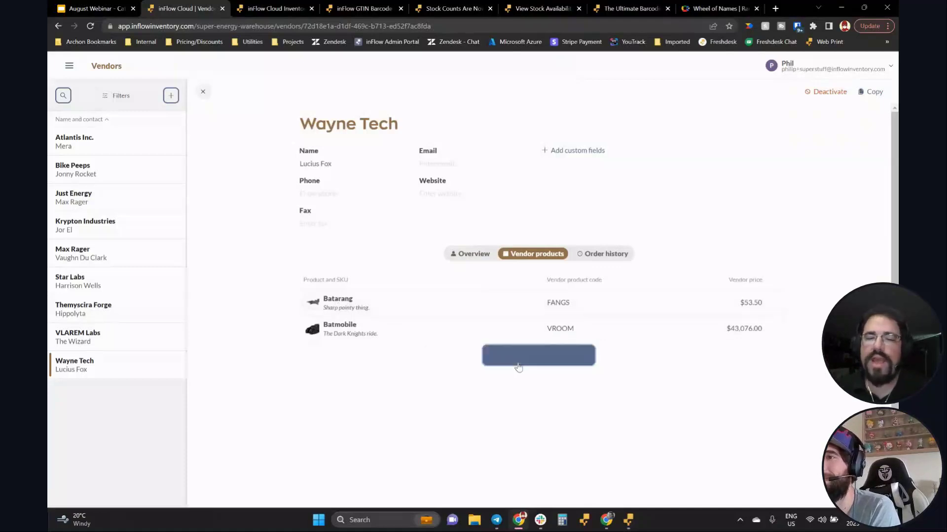
left_click(540, 356)
scroll(644, 380, "down", 1)
left_click_drag(595, 353, 595, 420)
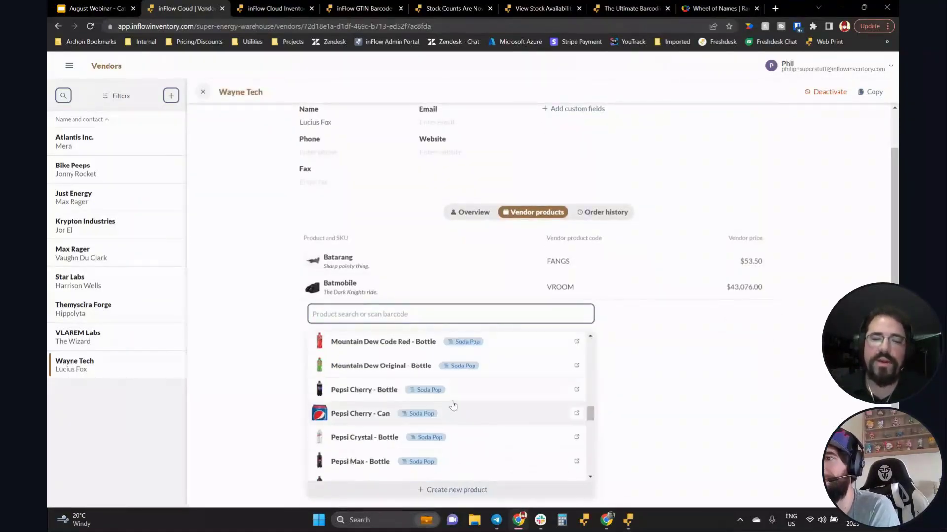
left_click(443, 389)
Set the vendor price of Pepsi Cherry - Bottle to $1.29 and save the vendor record.
left_click(575, 291)
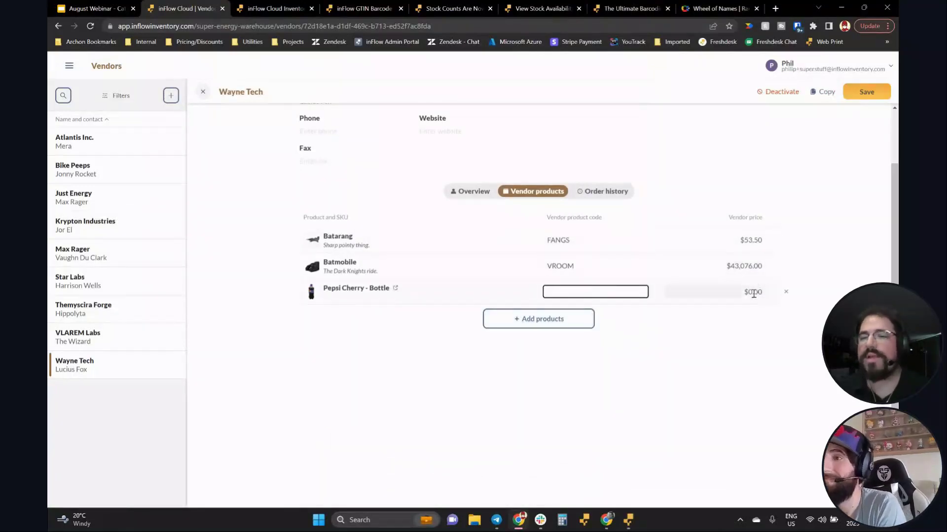
left_click(753, 292)
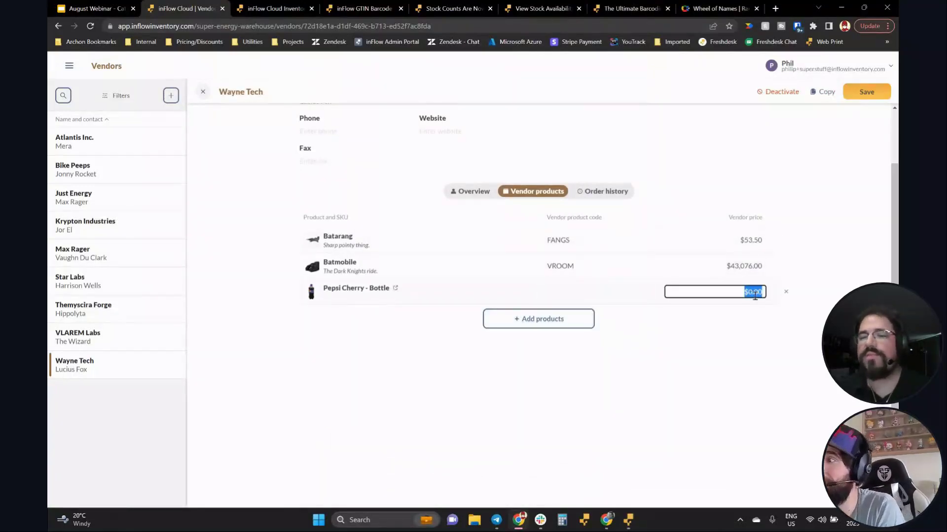
type("1.29")
left_click(709, 260)
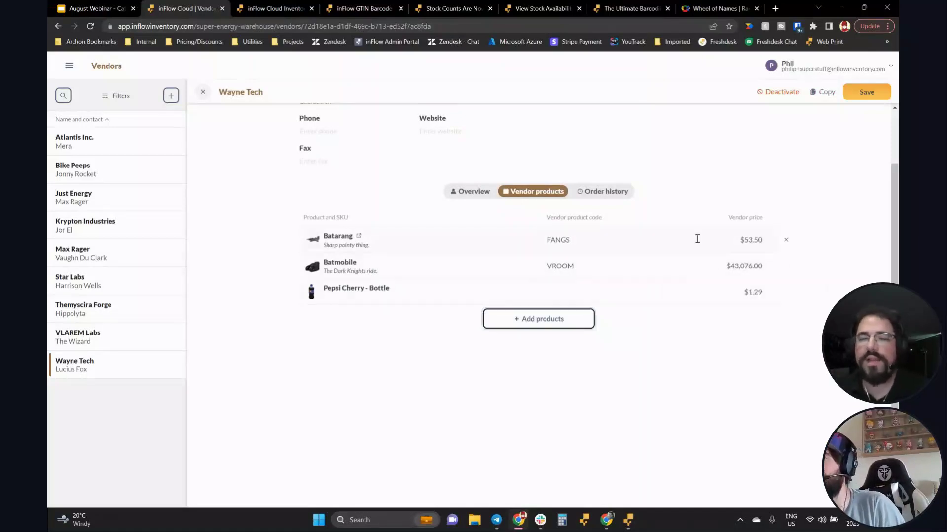
left_click(861, 96)
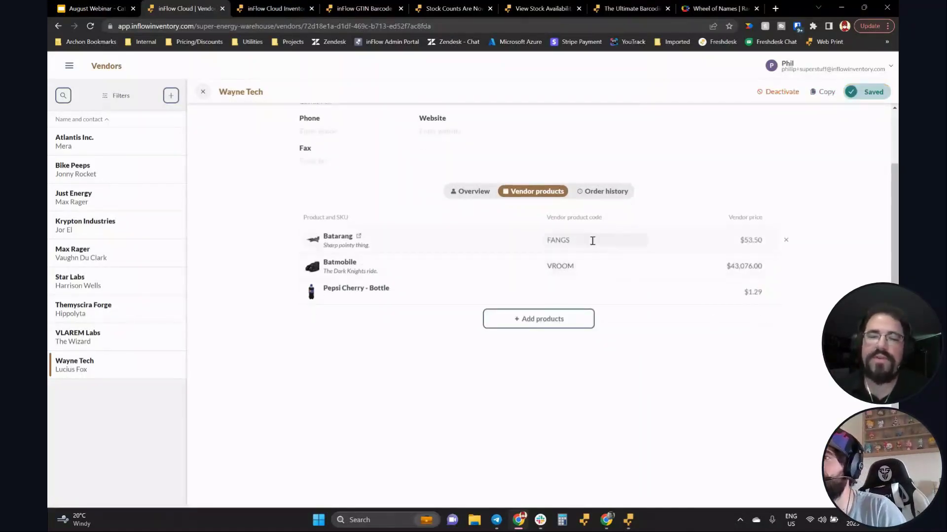
Show Wayne Tech's order history, view its 8 Apr 2020 purchase order, and close both the order and the vendor record.
left_click(607, 193)
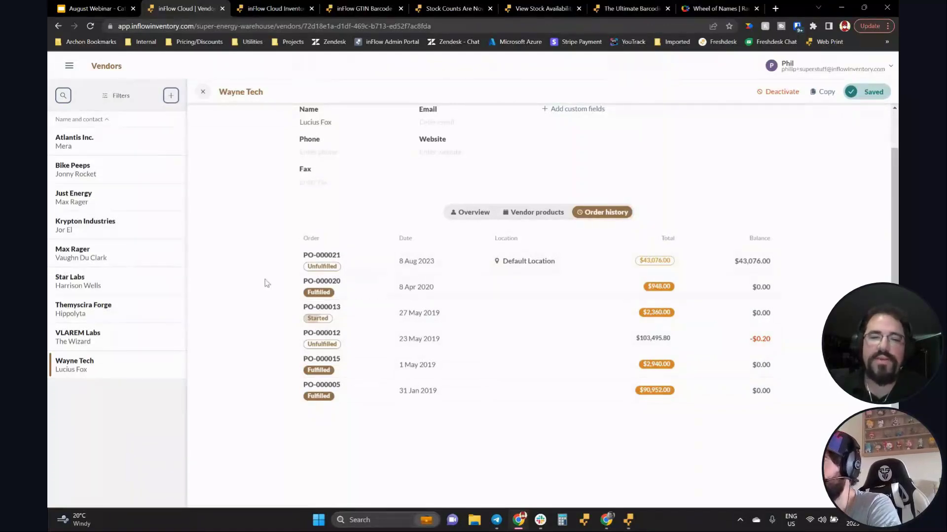
left_click(345, 284)
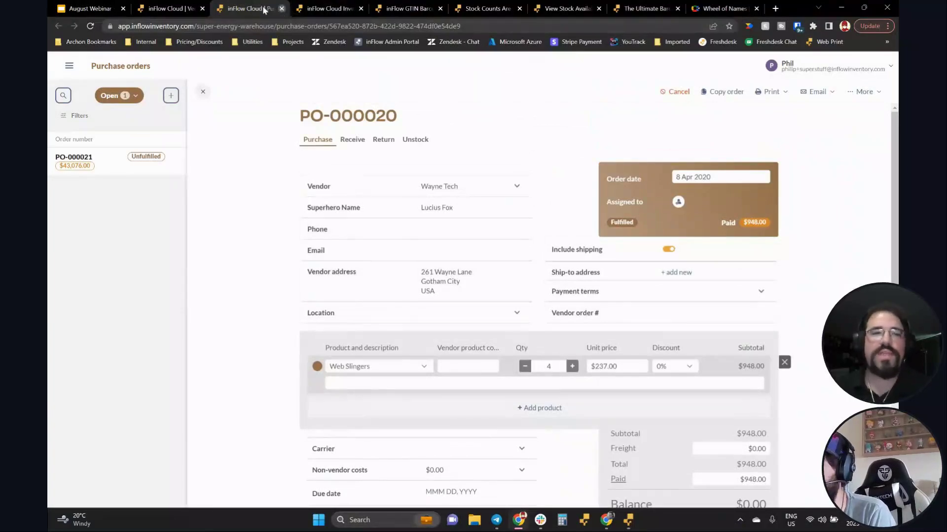
left_click(281, 9)
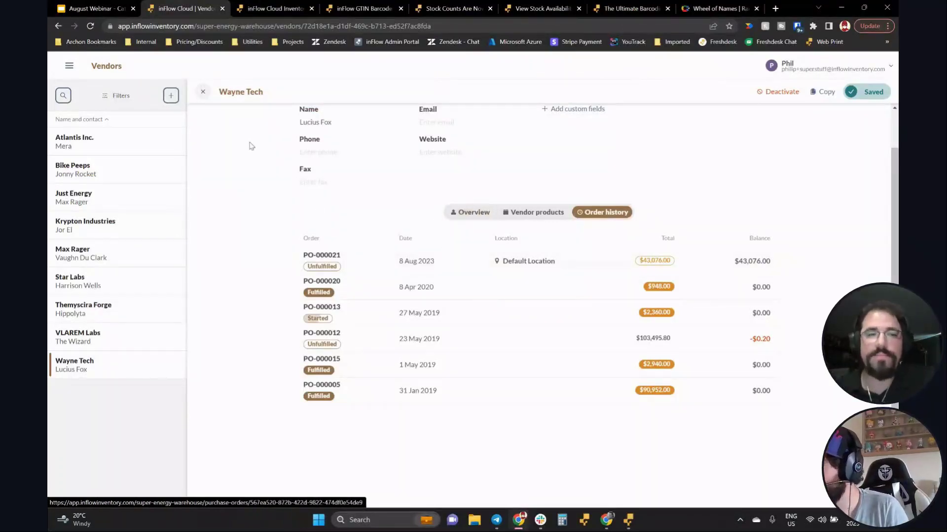
left_click(202, 92)
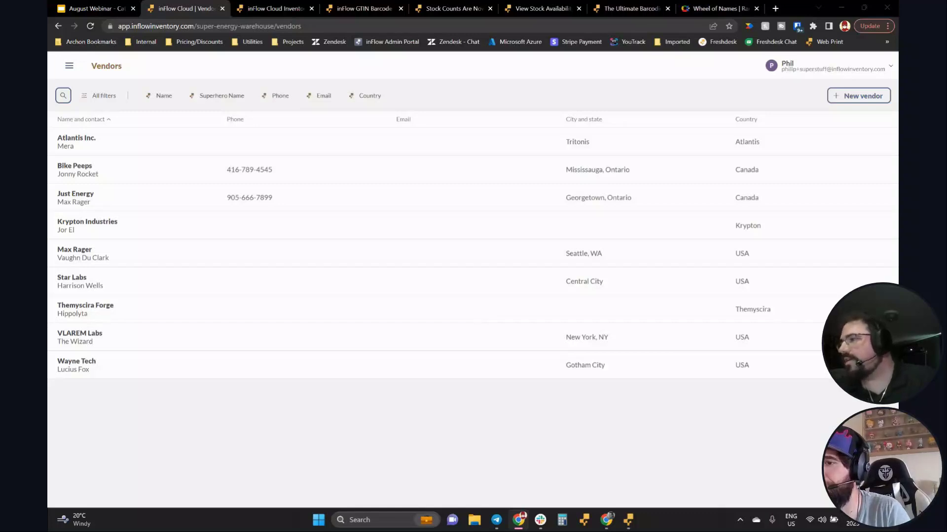
Show the sales order list, and open the Sales Order Profit report from the sales reports.
left_click(69, 65)
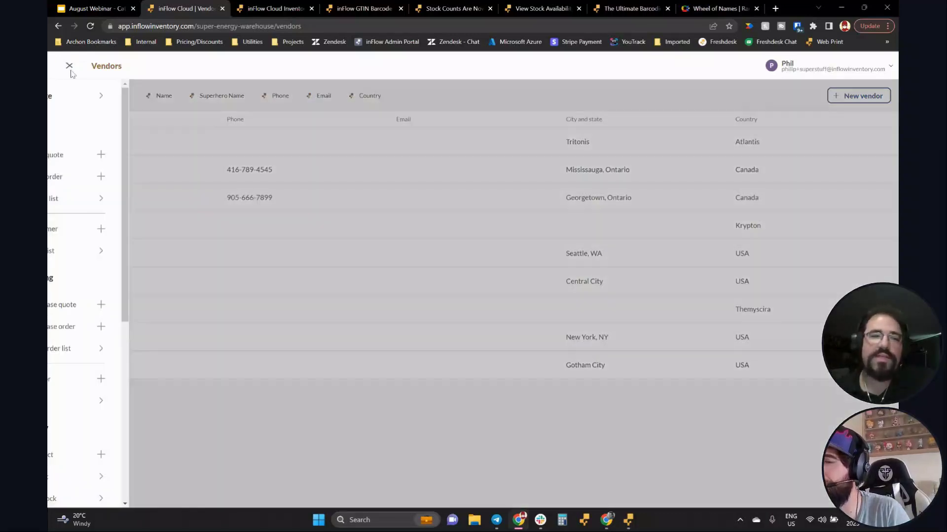
left_click(123, 201)
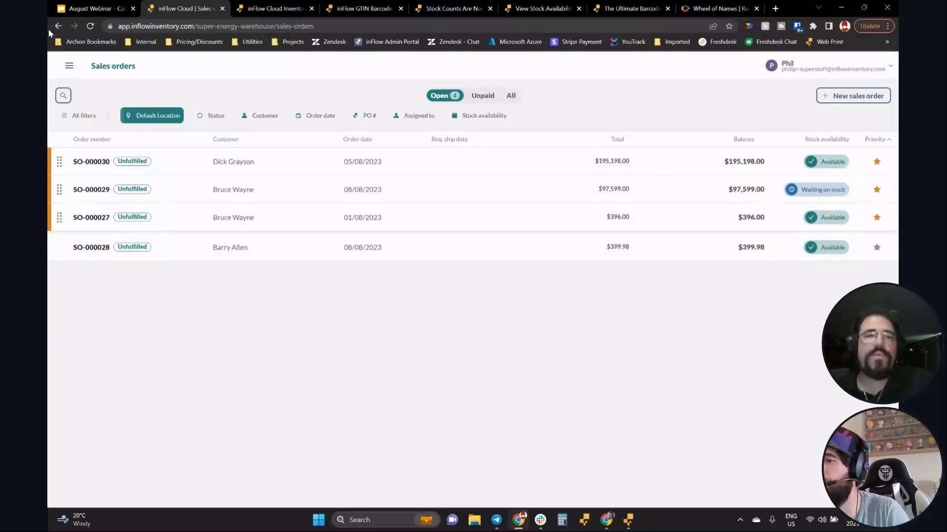
left_click(69, 64)
scroll(74, 222, "down", 5)
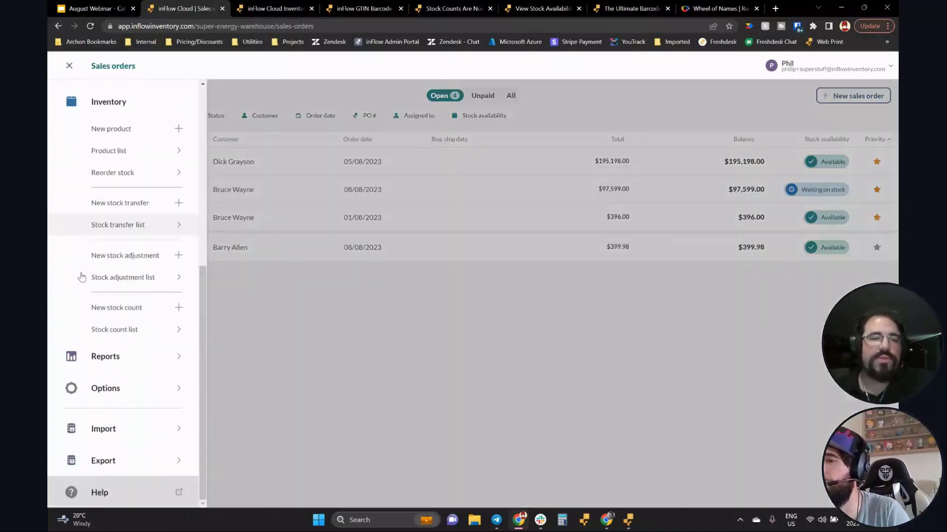
left_click(133, 376)
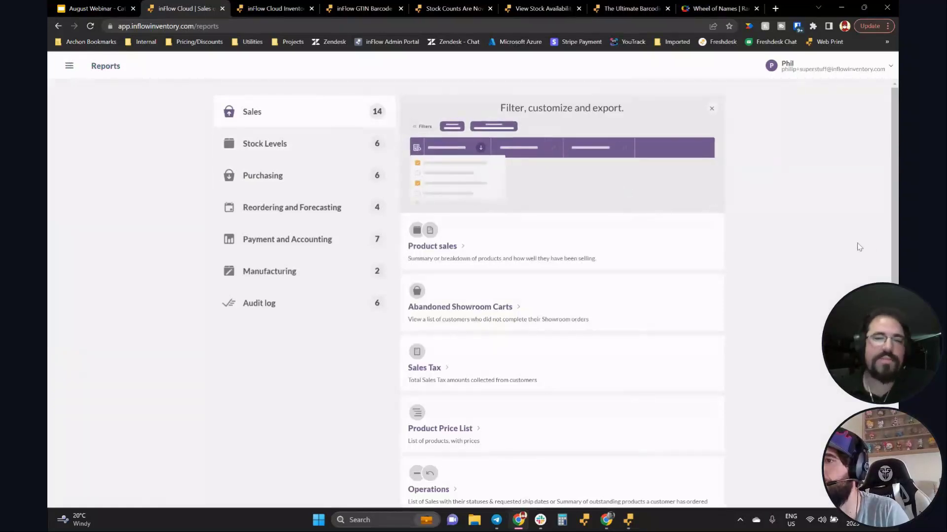
scroll(767, 261, "down", 5)
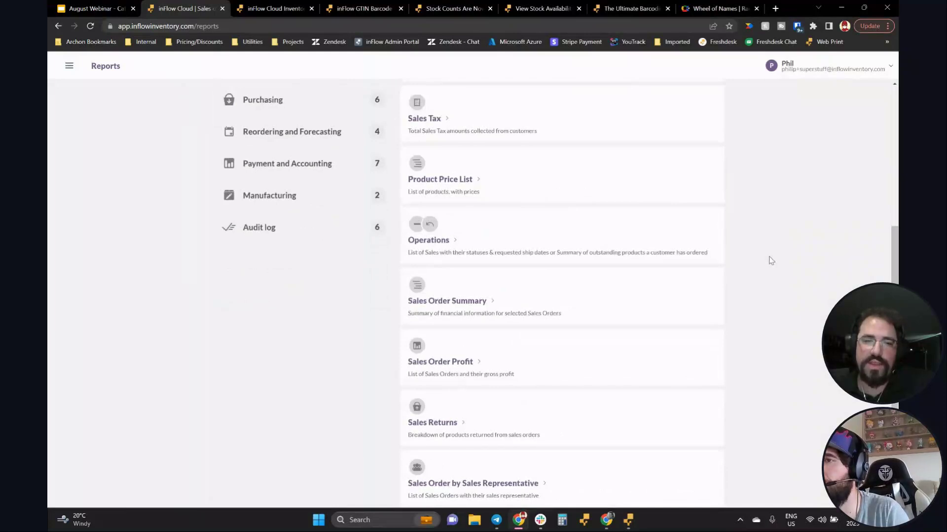
scroll(770, 259, "down", 1)
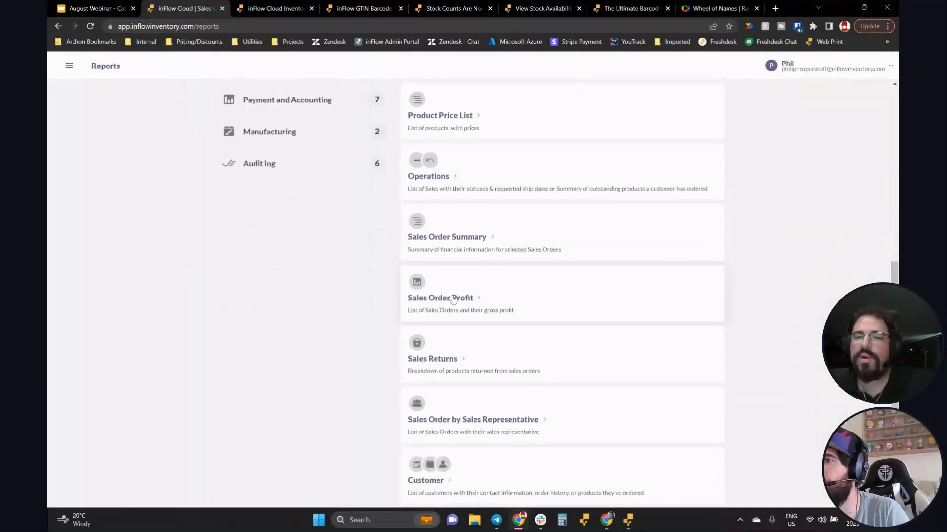
left_click(455, 302)
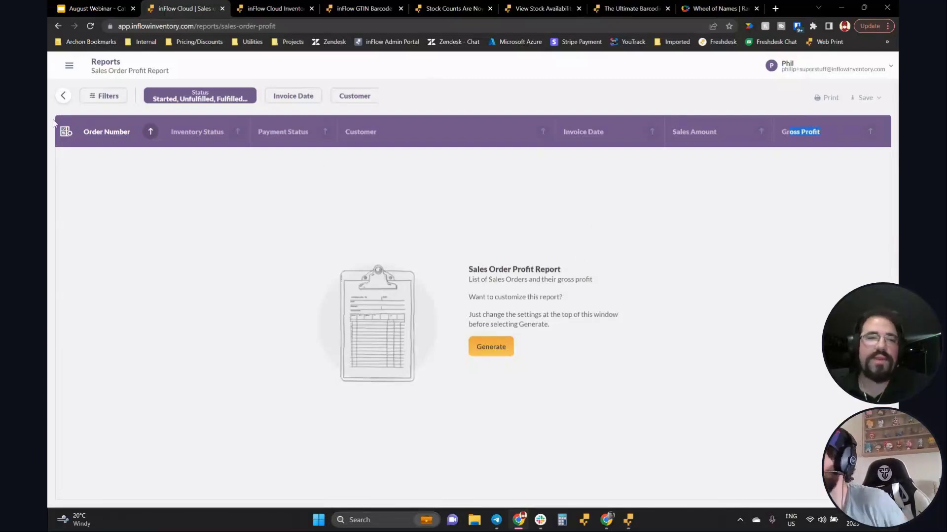
Add the Cost of Goods Sold column to the Sales Order Profit report, generate it and look through the listed orders.
left_click(66, 132)
left_click_drag(245, 348, 246, 394)
left_click(103, 395)
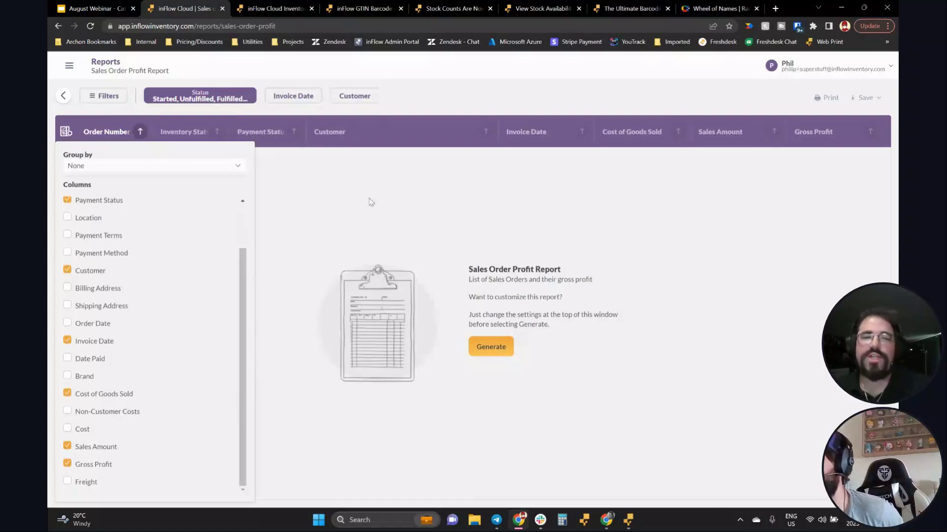
left_click(434, 266)
left_click(480, 348)
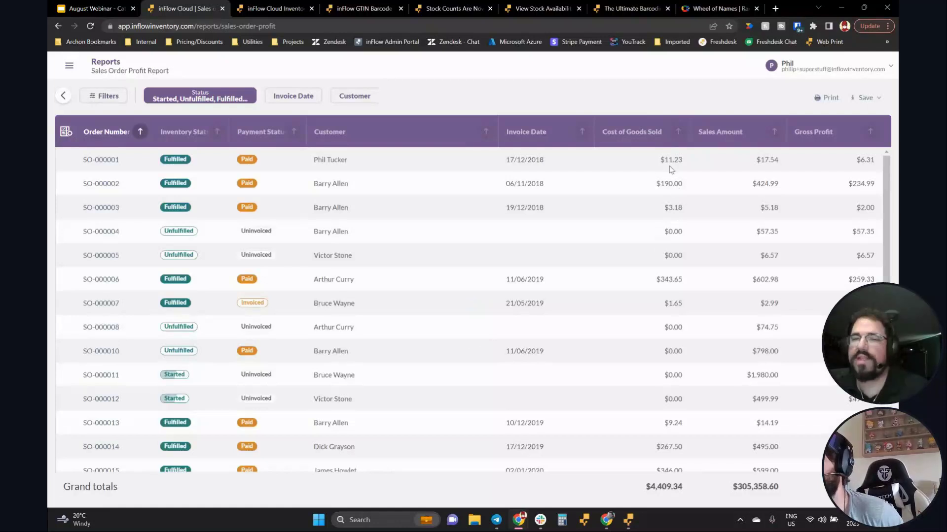
scroll(668, 171, "down", 5)
scroll(668, 171, "down", 3)
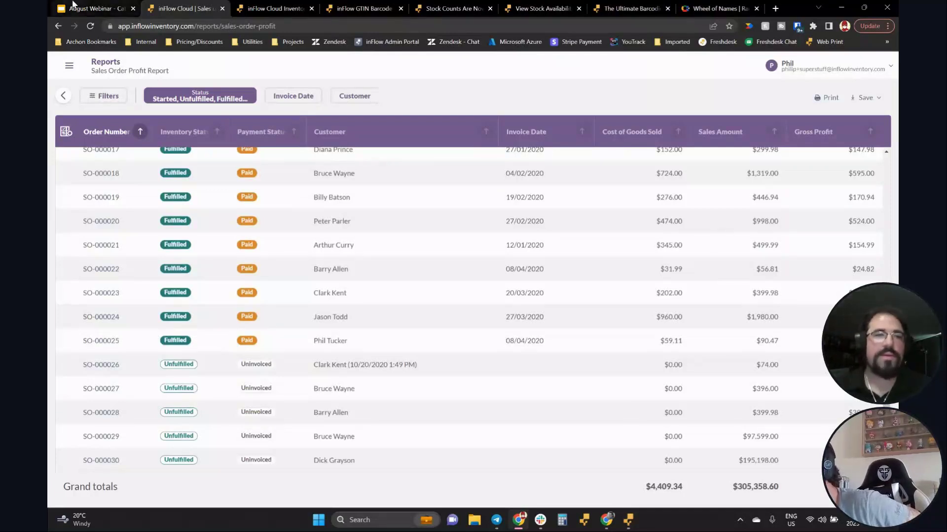
Switch to the August Webinar presentation in Google Slides and advance to the Order and Movement History section title.
left_click(82, 7)
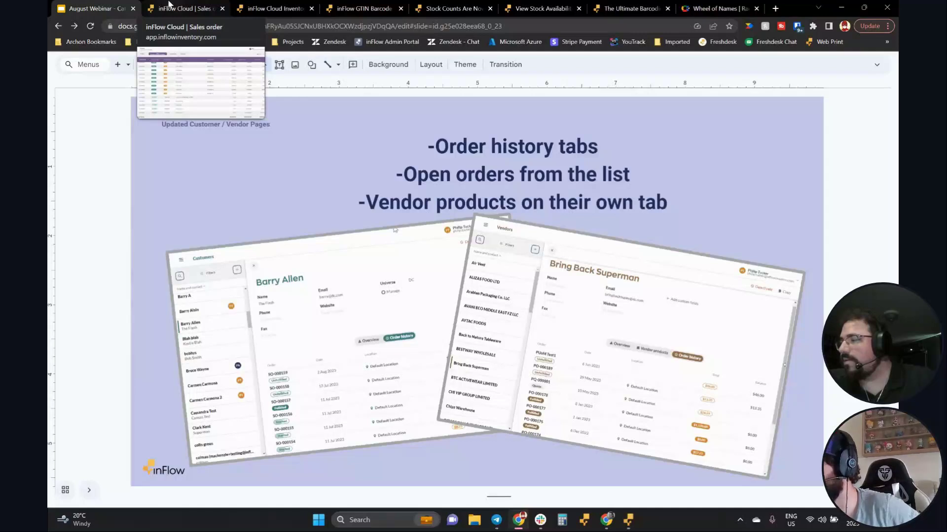
left_click(168, 3)
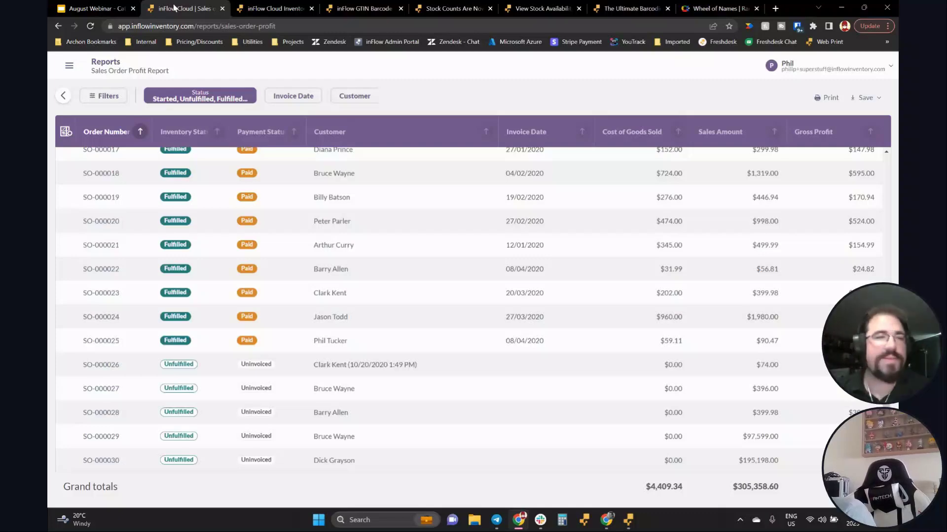
left_click(93, 8)
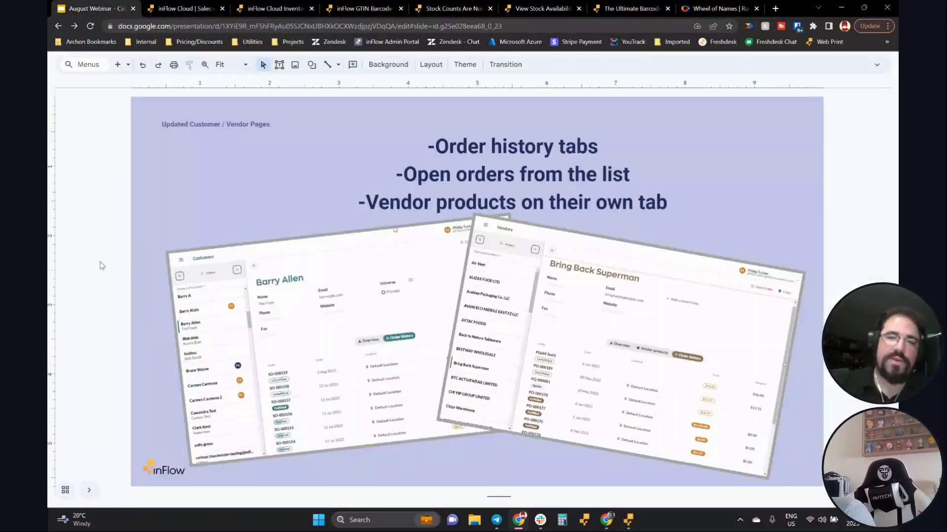
scroll(102, 265, "down", 2)
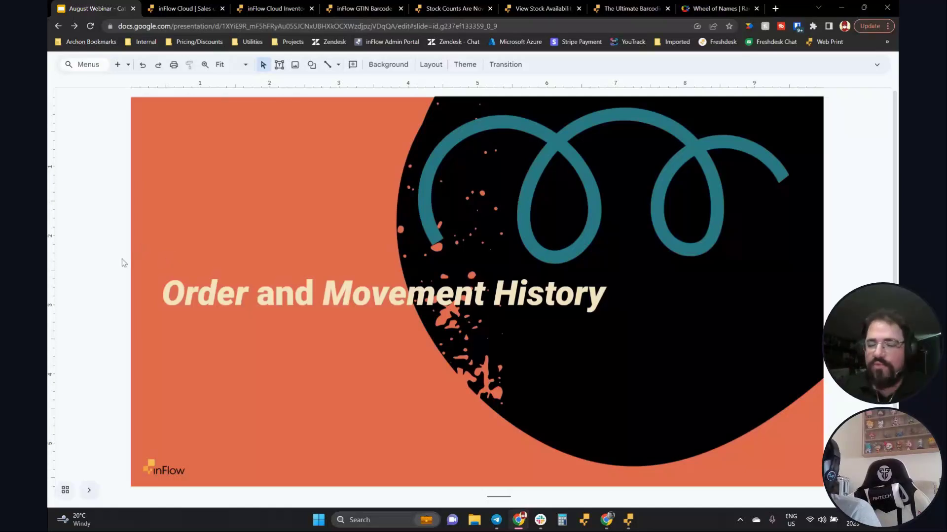
Advance to the slide on product order and movement history, and switch to inFlow to open the Batmobile from the product list.
key("Down")
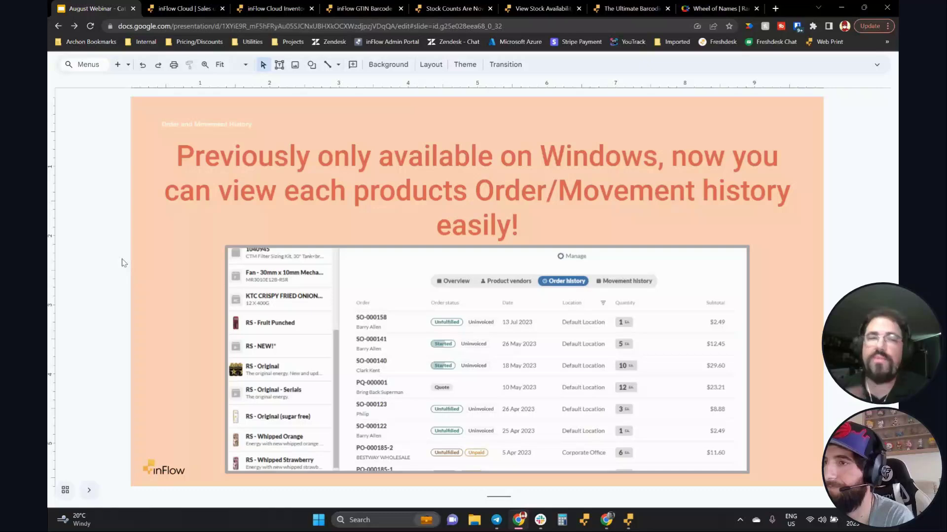
left_click(183, 8)
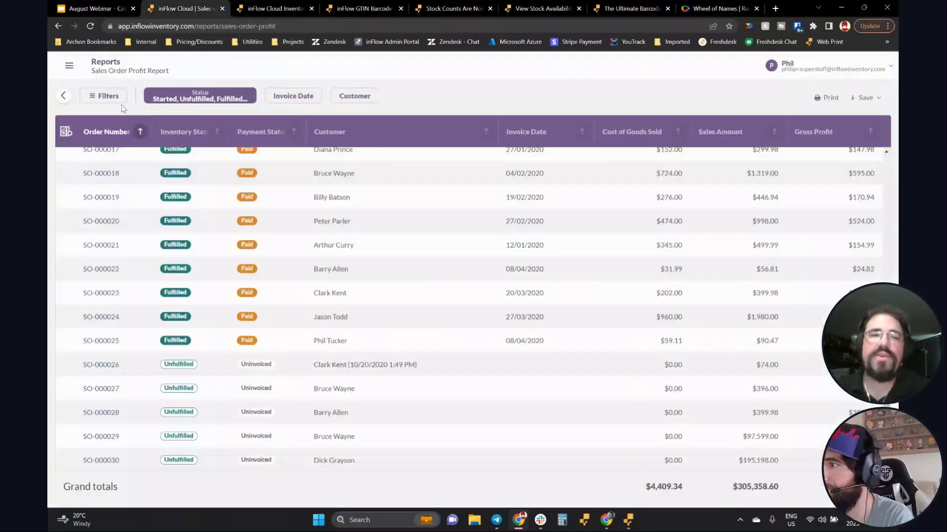
left_click(69, 66)
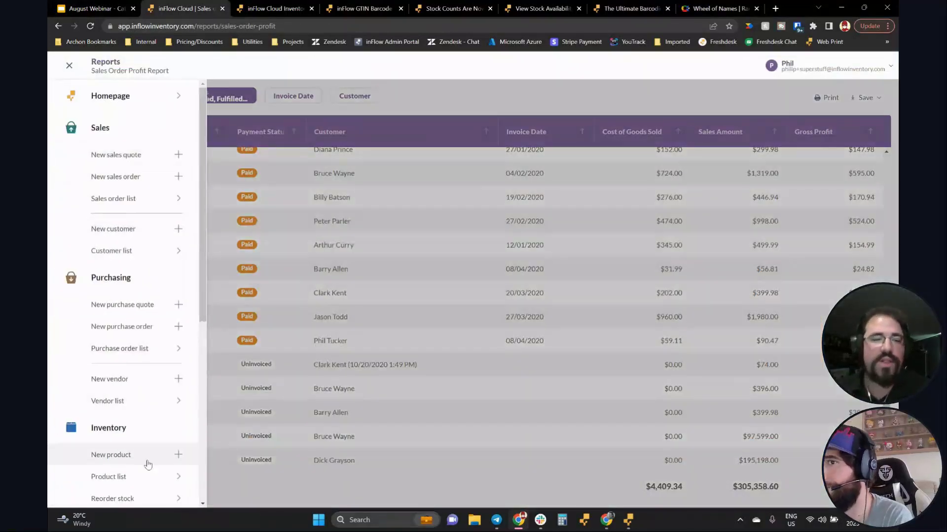
scroll(143, 453, "down", 2)
left_click(127, 379)
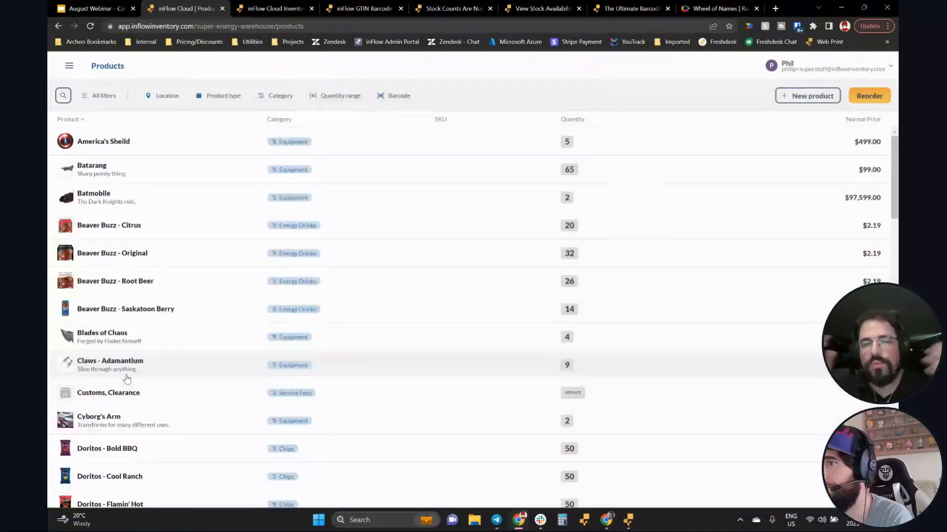
left_click(127, 199)
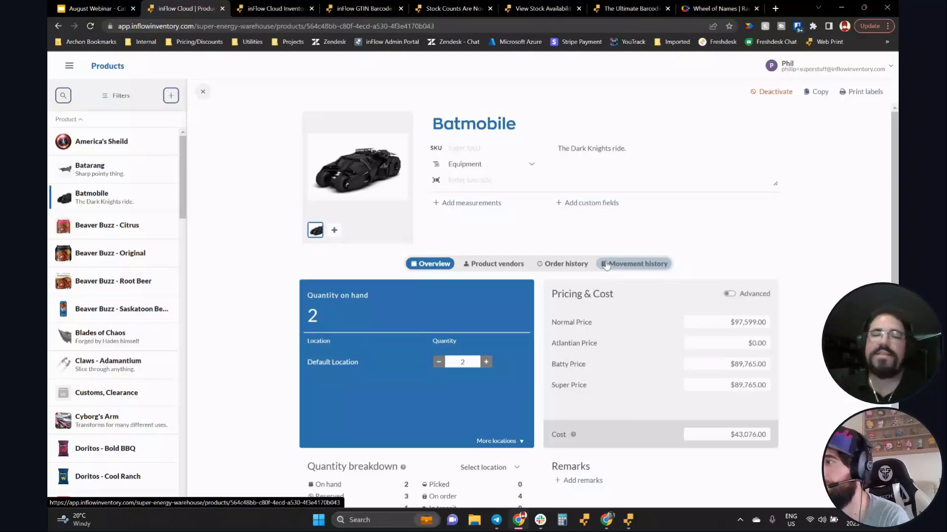
Return to the product list through the main navigation and reopen the Batmobile record.
left_click(69, 66)
scroll(132, 350, "down", 5)
left_click(132, 228)
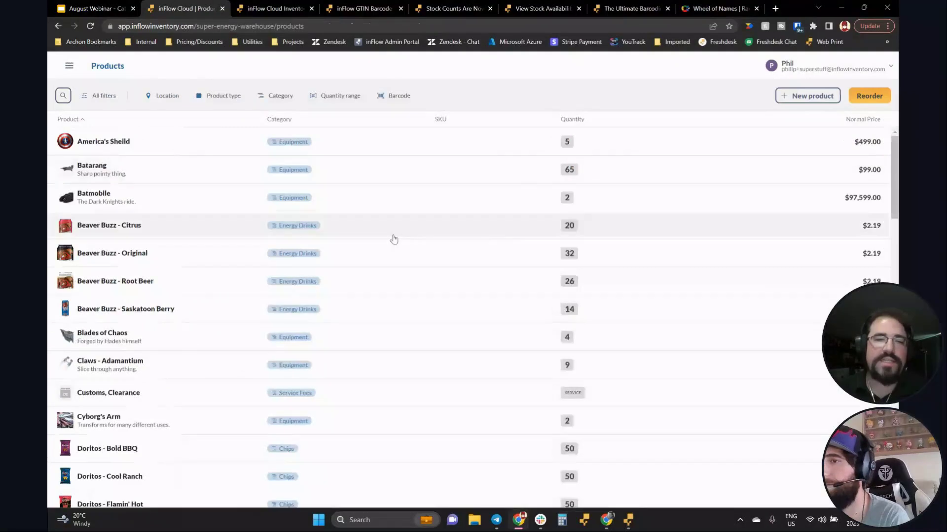
left_click(186, 200)
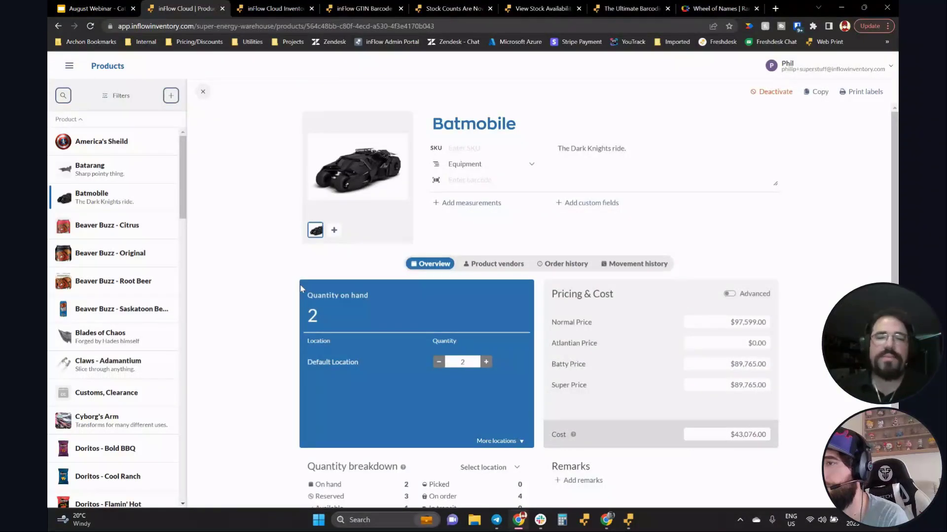
Show the Batmobile's order history and check which locations it can be filtered by, leaving the filter unset.
left_click(563, 266)
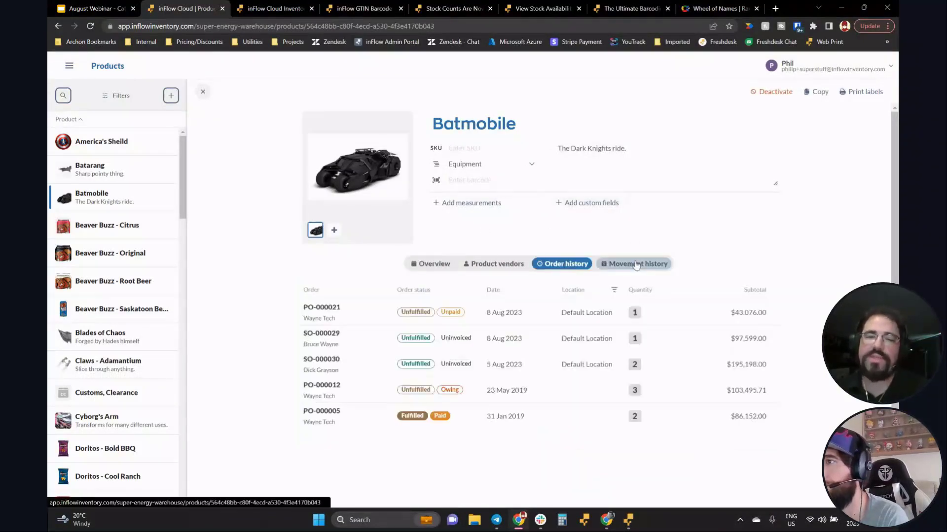
left_click(636, 265)
left_click(561, 269)
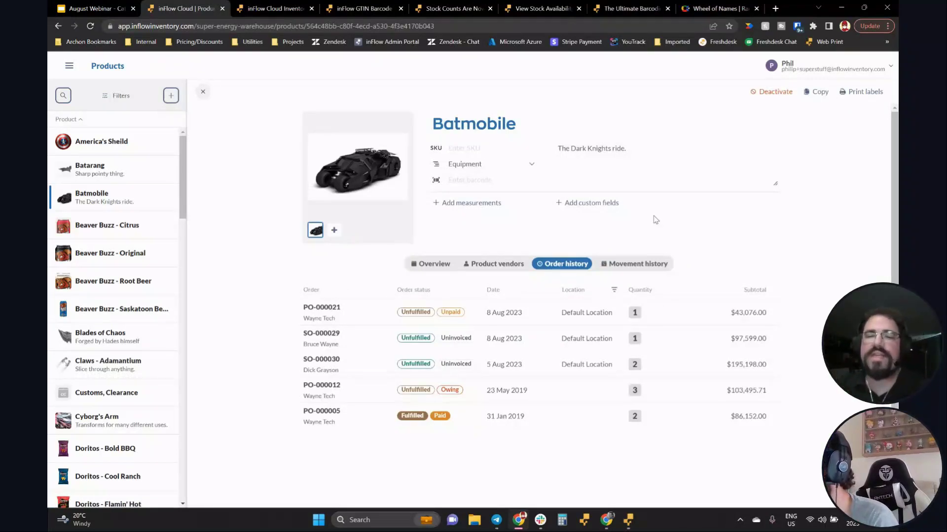
scroll(834, 254, "down", 1)
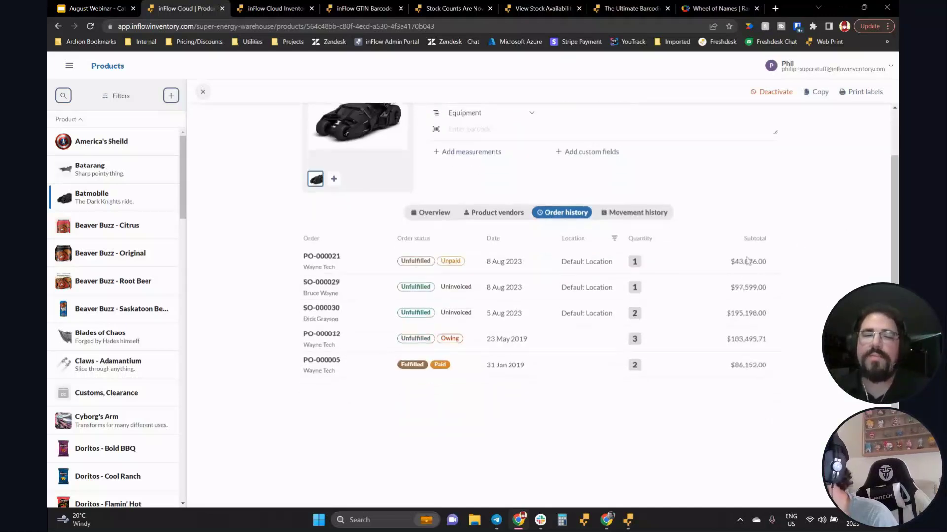
left_click(613, 239)
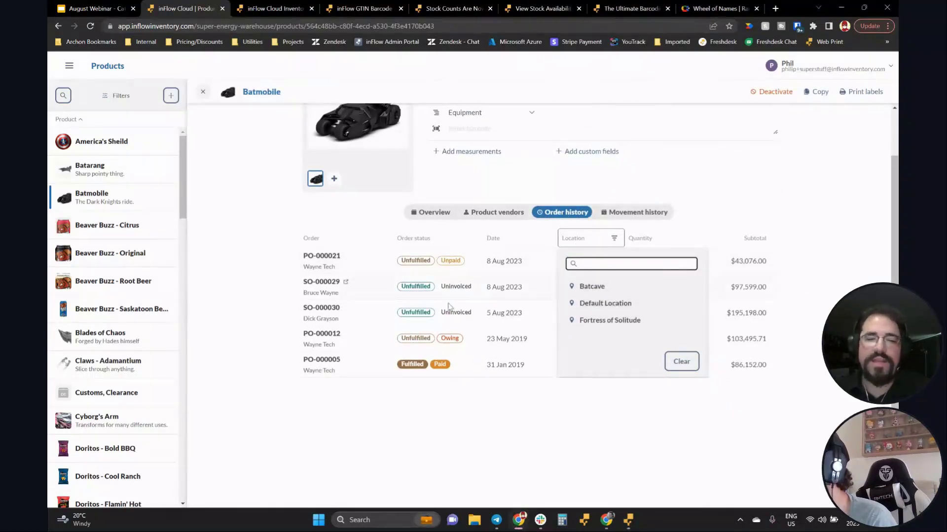
left_click(381, 422)
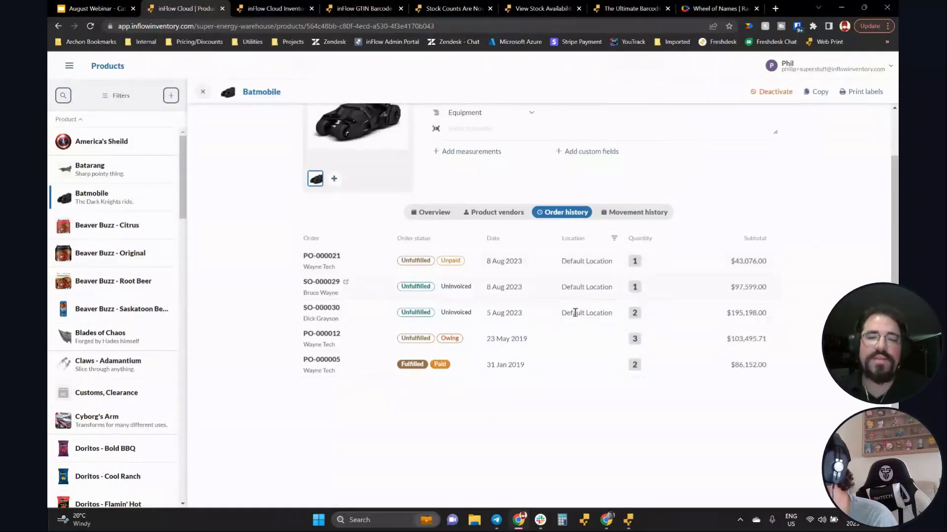
View the Wayne Tech purchase order dated 8 Aug 2023 from the Batmobile's order history and close it again.
left_click(346, 256)
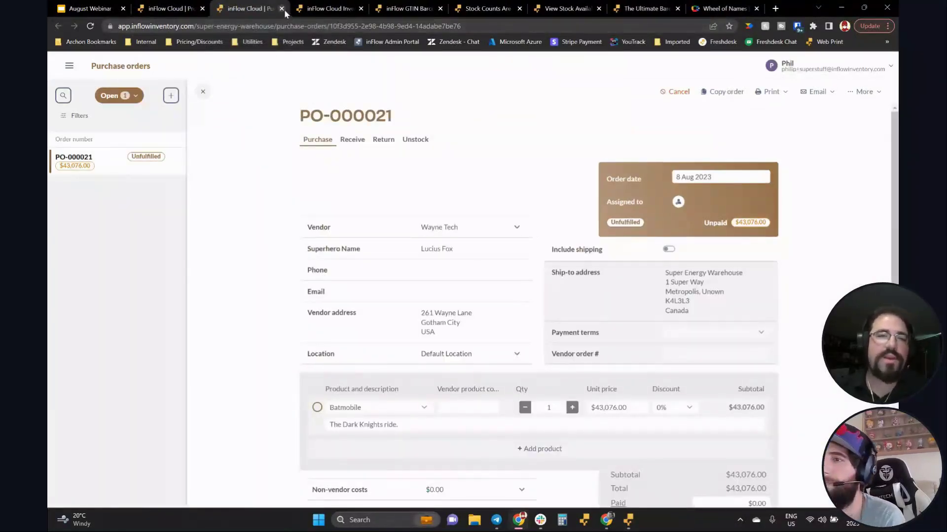
left_click(283, 9)
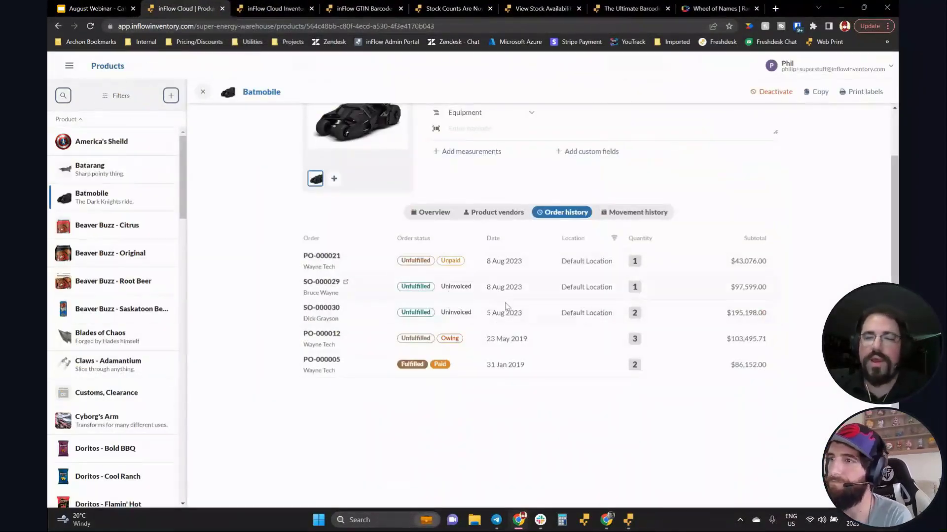
Show the Batmobile's movement history and point out the Quantity changes column.
left_click(635, 213)
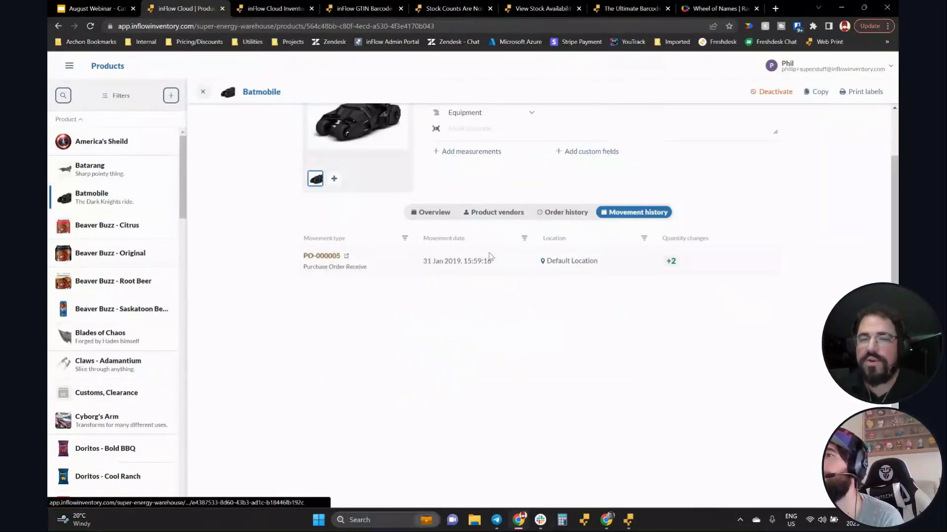
left_click_drag(661, 238, 747, 252)
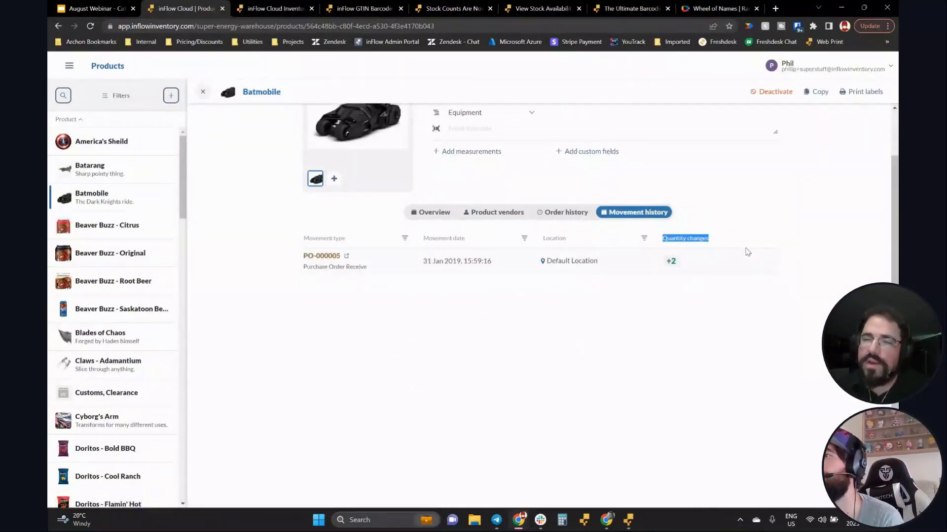
left_click(748, 243)
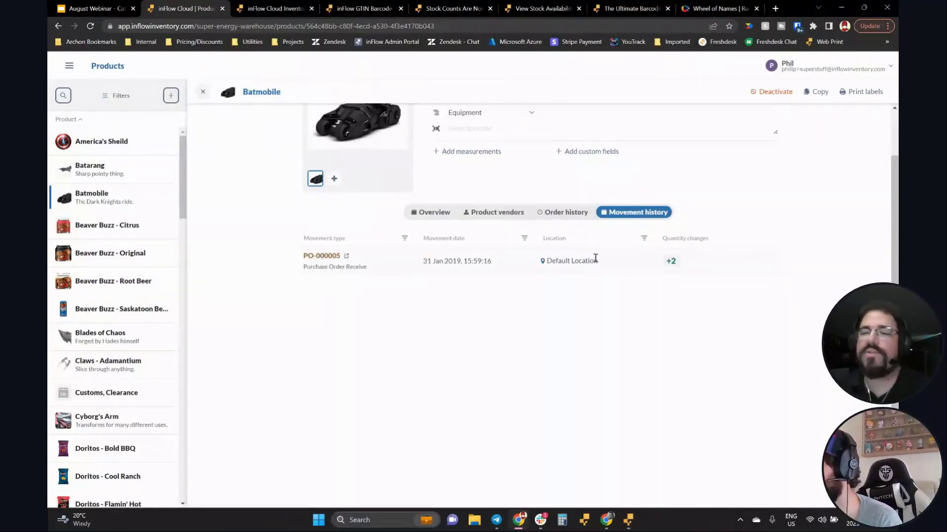
mouse_move(671, 261)
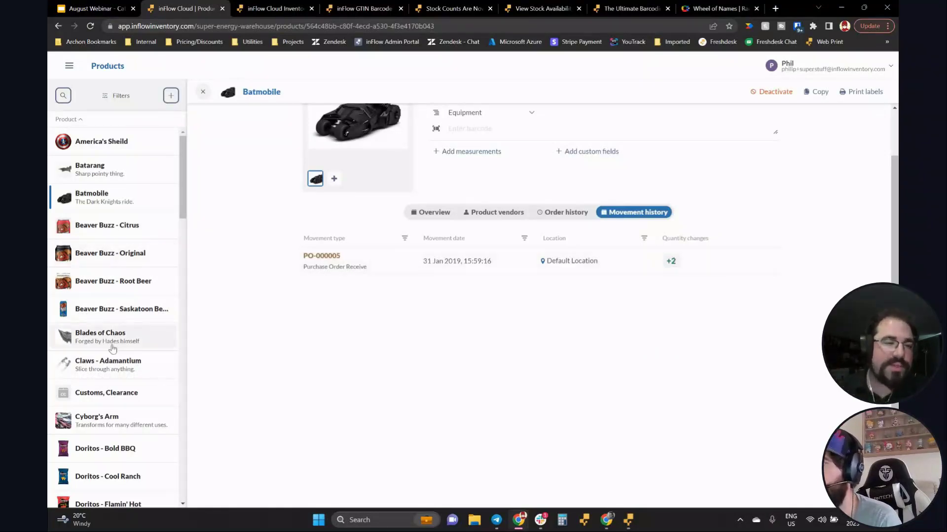
Open Rockstar - Original and inspect the quantity change details of its purchase order receipt and sales order picking.
scroll(110, 345, "down", 15)
scroll(116, 315, "down", 5)
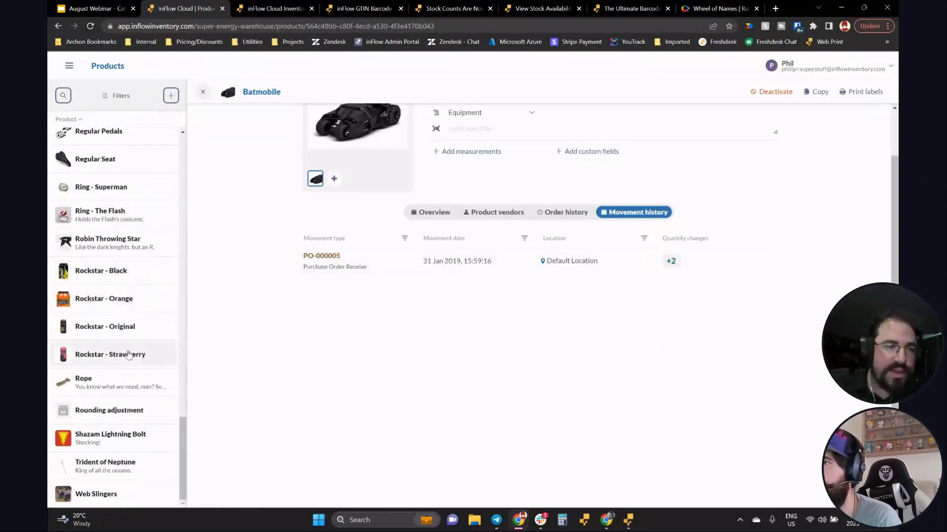
left_click(164, 323)
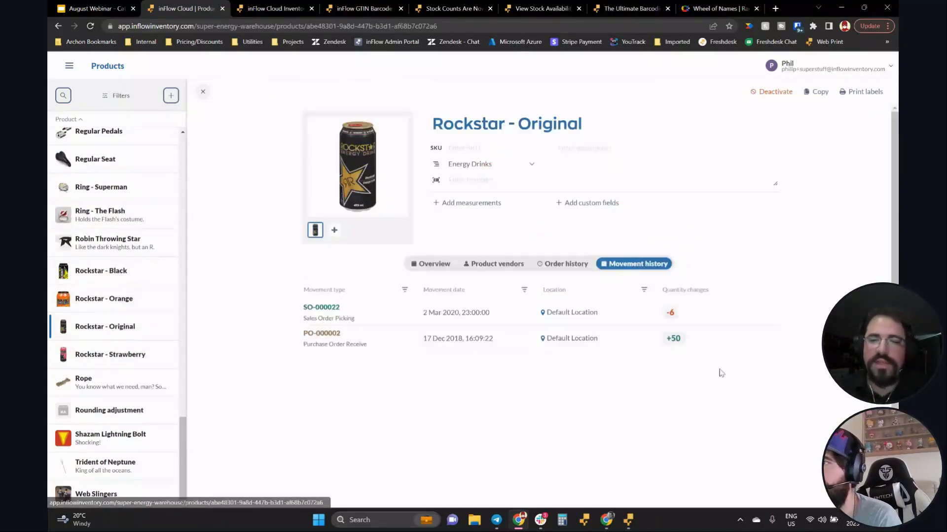
scroll(591, 414, "down", 1)
mouse_move(675, 289)
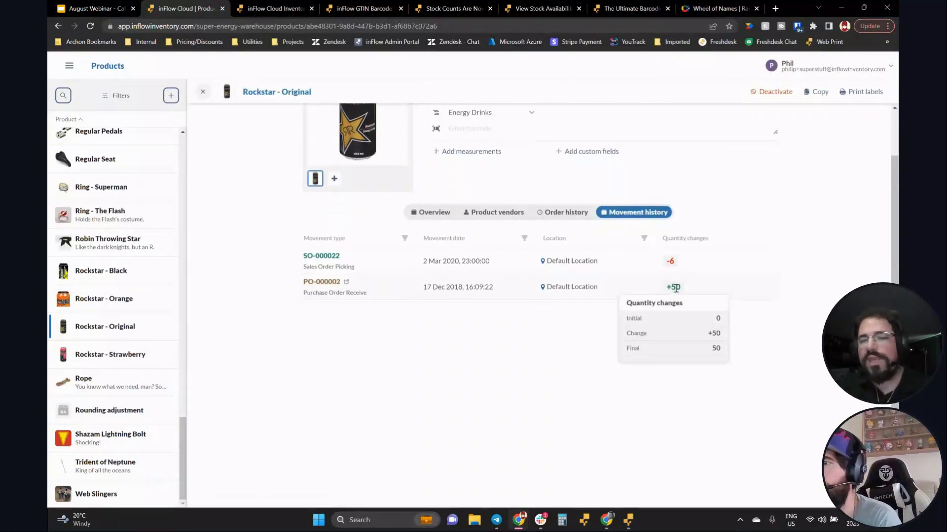
mouse_move(673, 261)
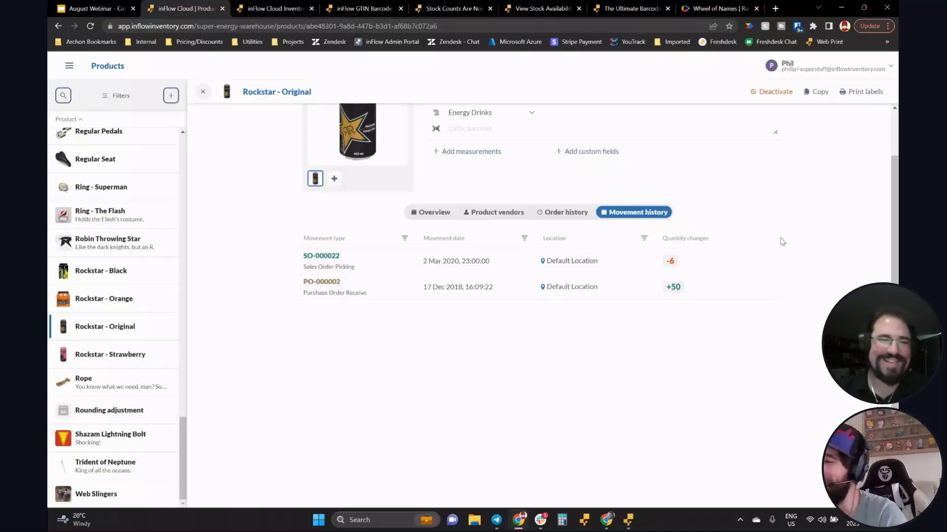
Open the Batarang product and look through its movement history.
left_click_drag(179, 469, 143, 143)
left_click(99, 172)
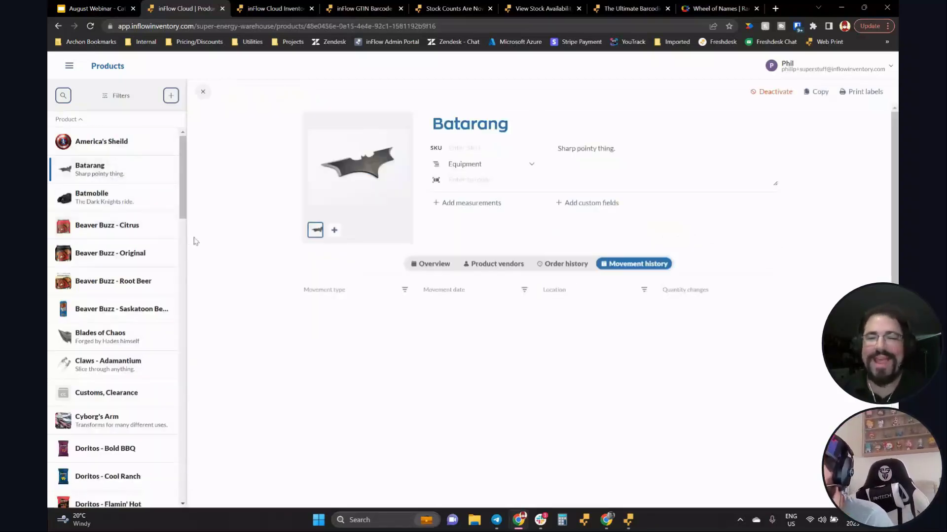
scroll(690, 231, "down", 1)
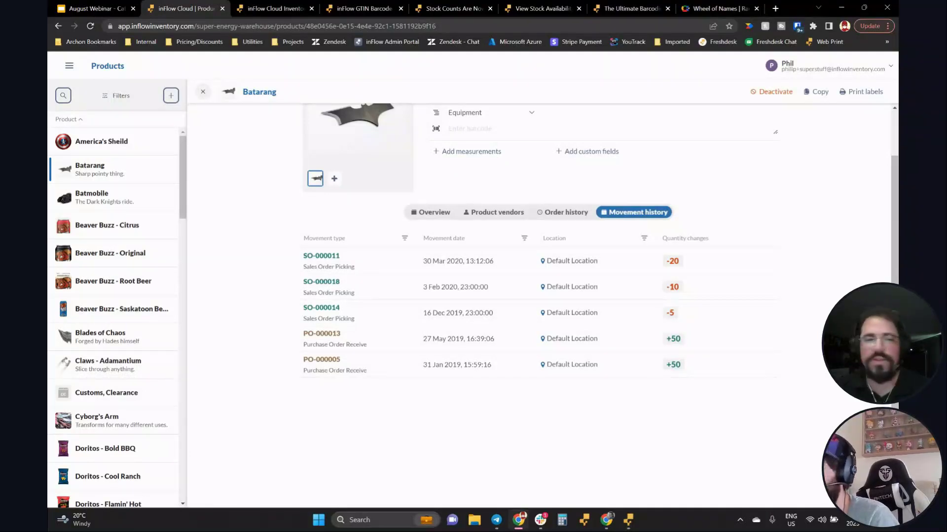
Open the Cyborg's Arm product and show its movement history.
left_click_drag(188, 211, 188, 245)
left_click(113, 212)
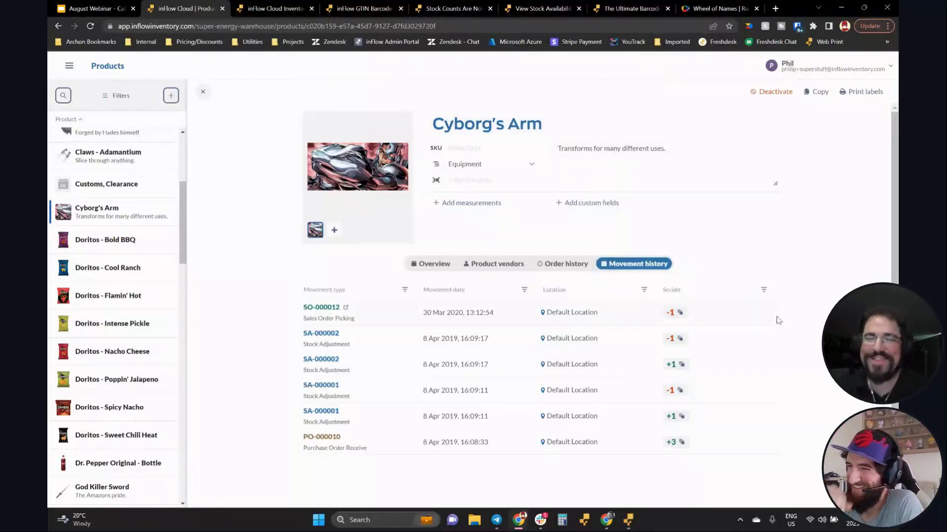
scroll(772, 391, "down", 1)
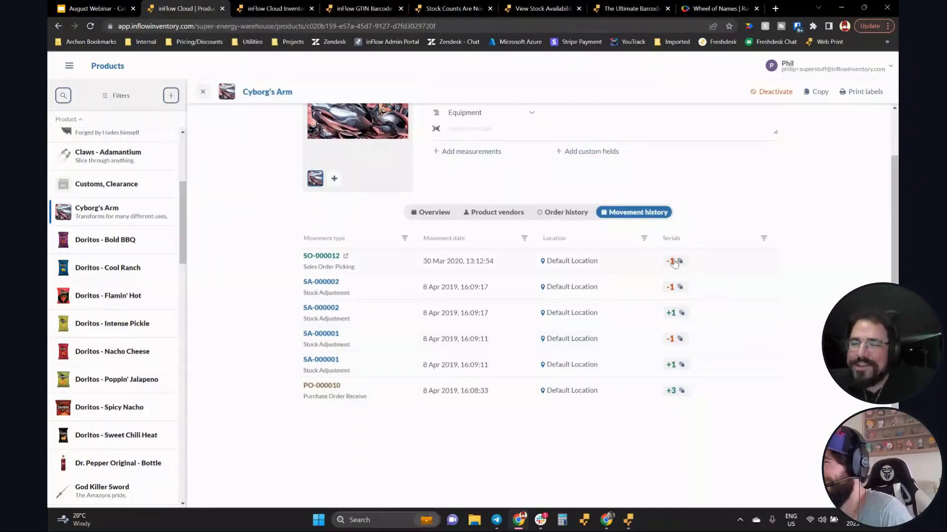
Point out the Serials column in the Cyborg's Arm movement history, and open its serial filter and close it without applying one.
double_click(665, 239)
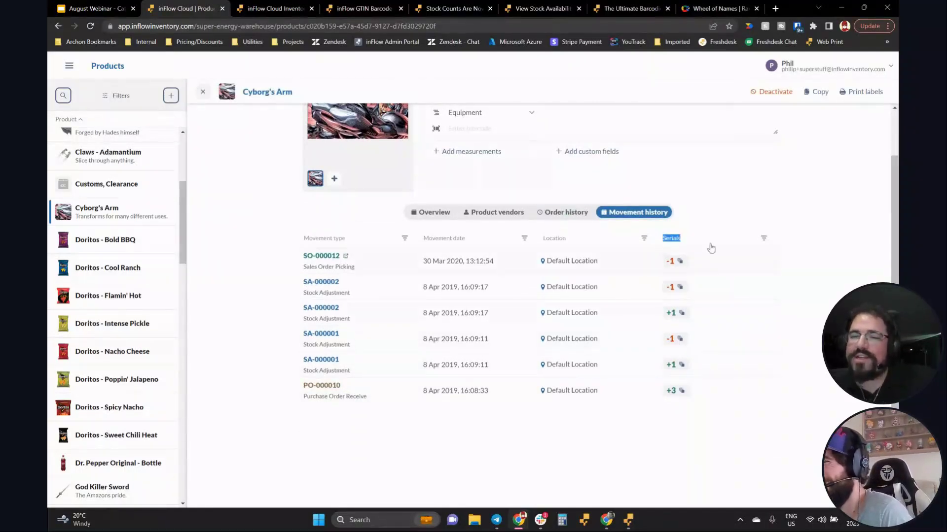
left_click(692, 243)
left_click(845, 257)
left_click(742, 246)
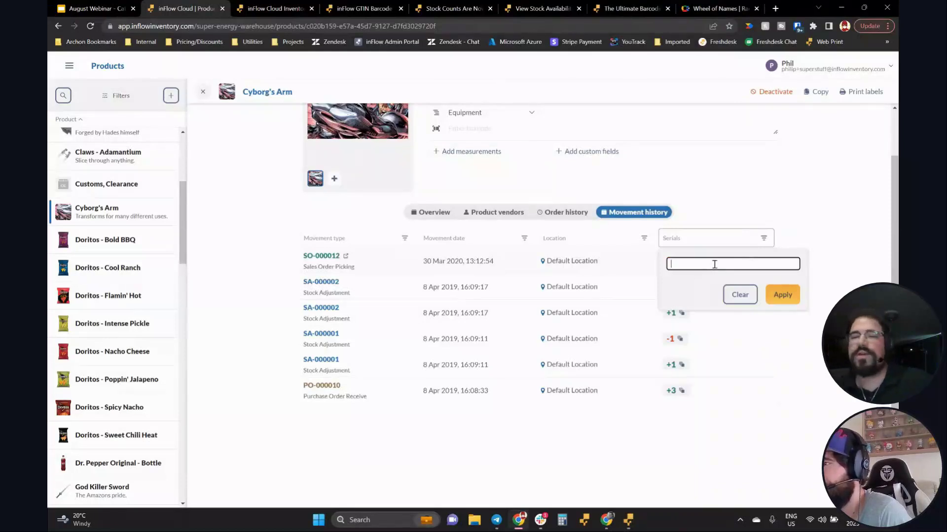
left_click(828, 255)
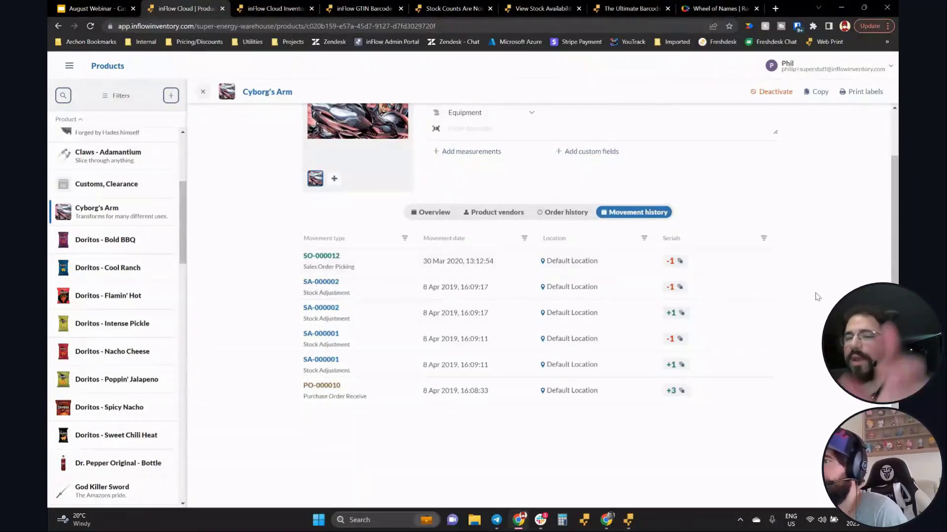
Enlarge the page to 175% and inspect the serial numbers behind the Cyborg's Arm sales order picking and stock adjustments.
mouse_move(680, 291)
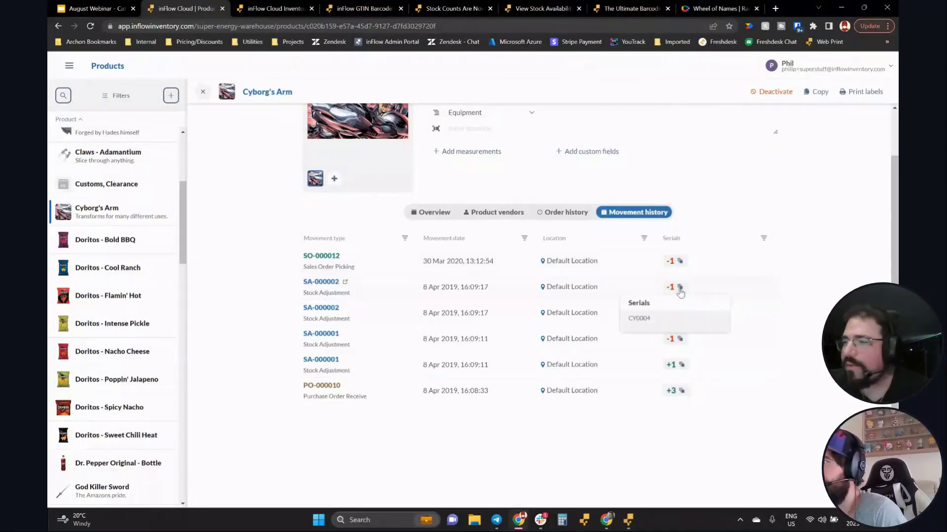
key("ctrl+plus")
key("ctrl+plus")
key("ctrl+plus")
key("ctrl+plus")
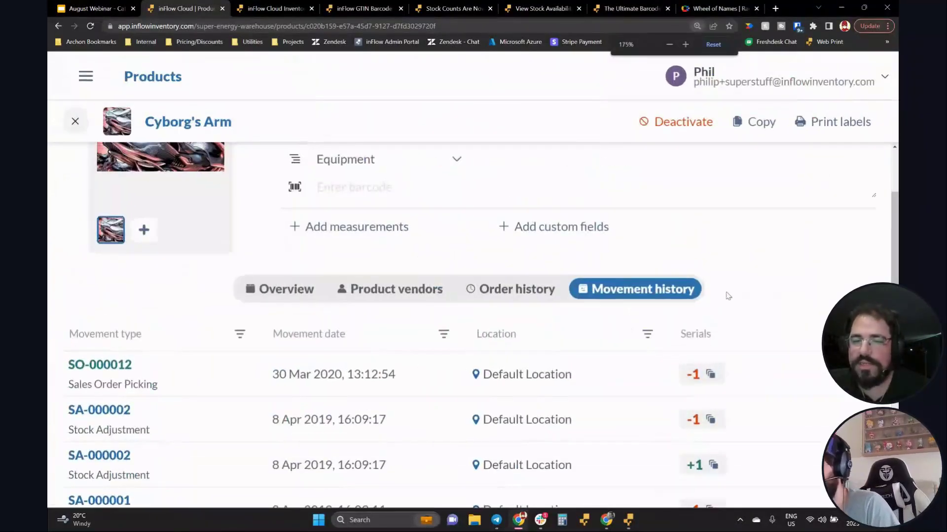
scroll(725, 294, "down", 3)
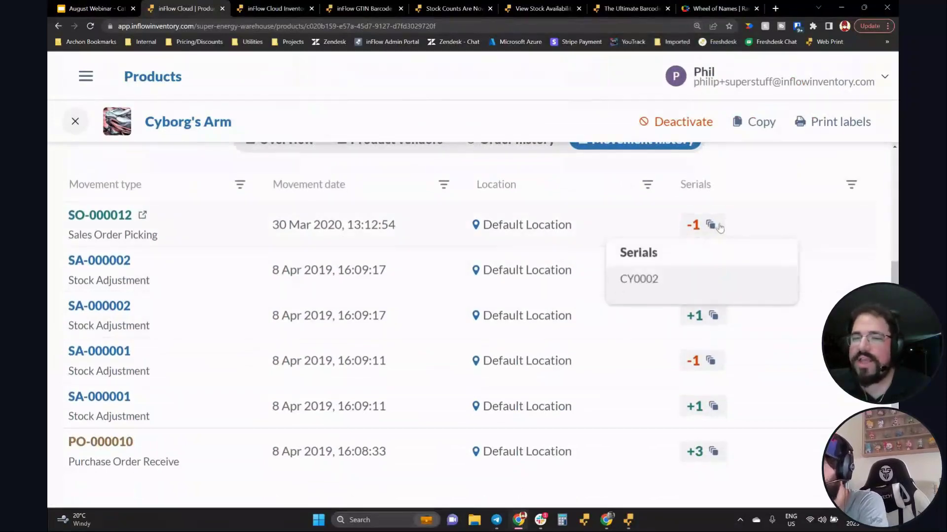
mouse_move(713, 227)
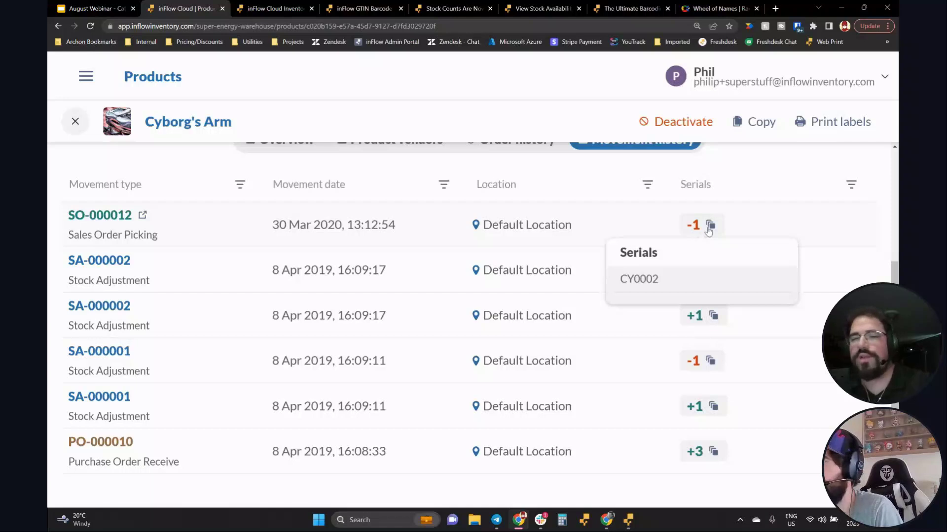
mouse_move(702, 320)
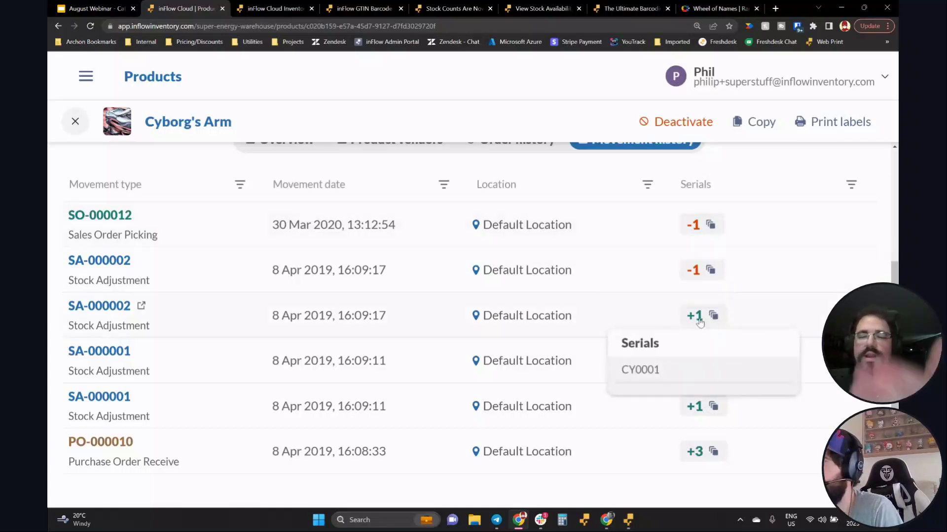
scroll(750, 313, "down", 1)
scroll(753, 315, "up", 5)
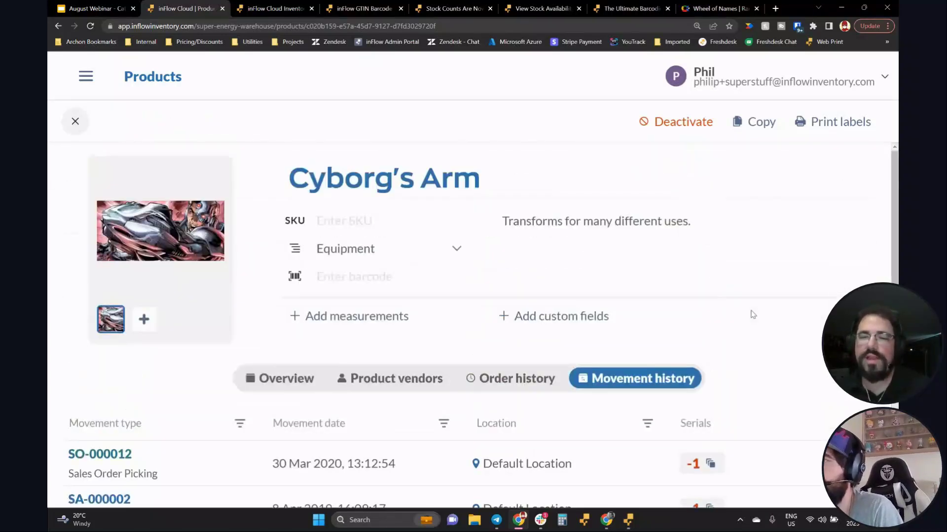
Filter the Cyborg's Arm movement history to movements whose serials contain "02".
scroll(785, 372, "down", 1)
left_click(703, 376)
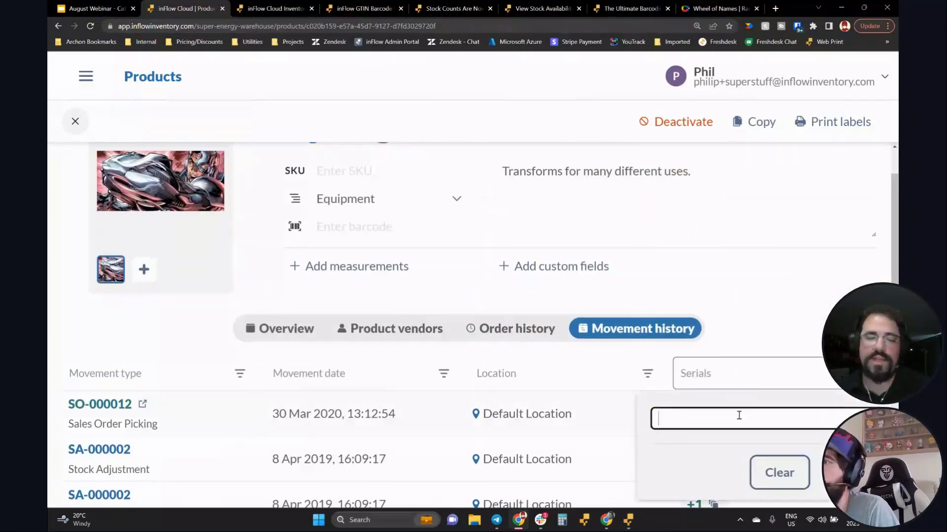
type("02")
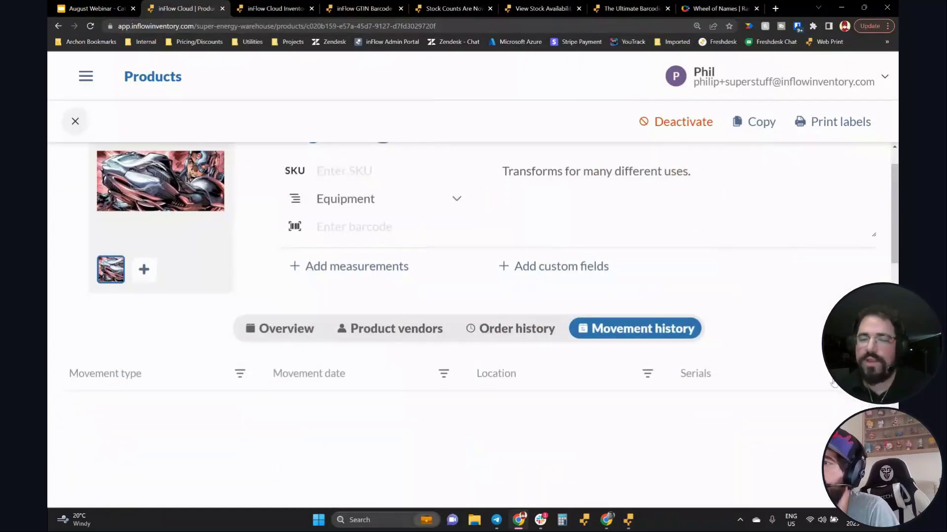
Inspect the dates and serial numbers behind the filtered purchase order receive and sales order picking movements.
scroll(839, 264, "down", 3)
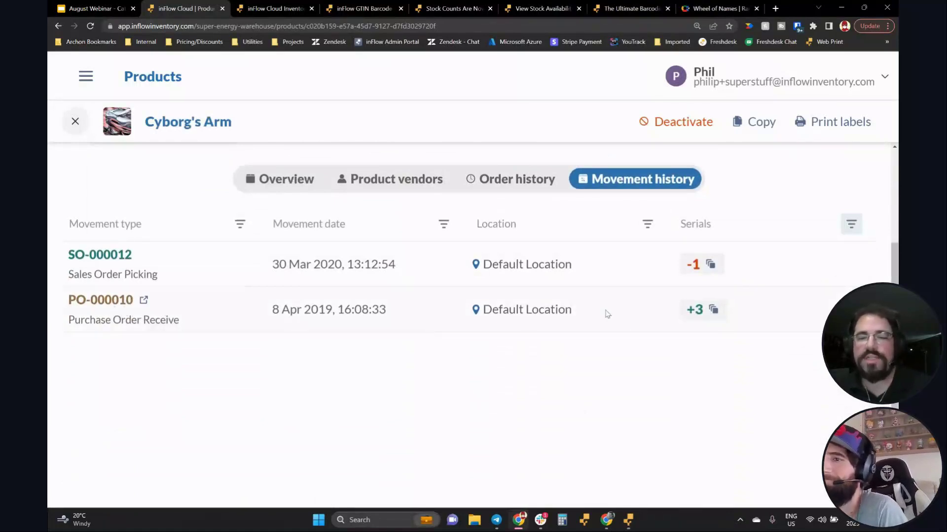
left_click(699, 317)
double_click(634, 391)
left_click_drag(279, 309, 355, 311)
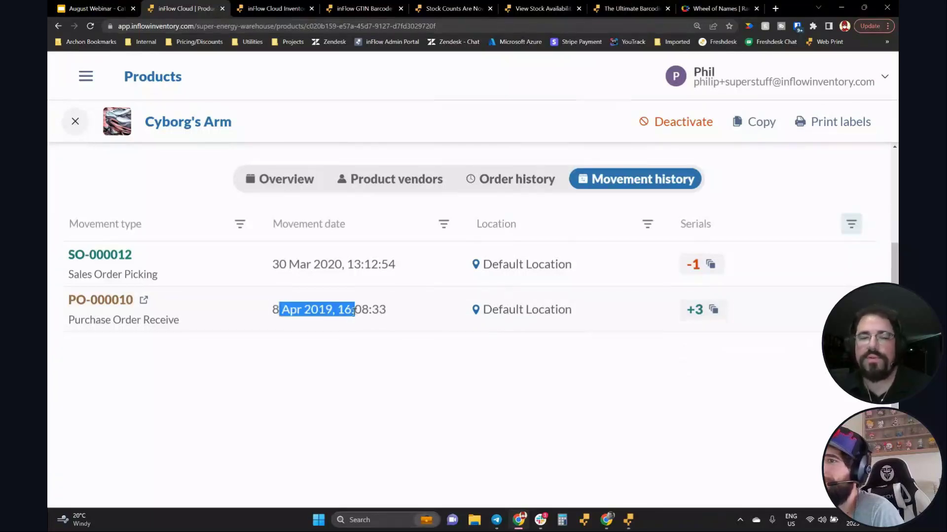
left_click(699, 266)
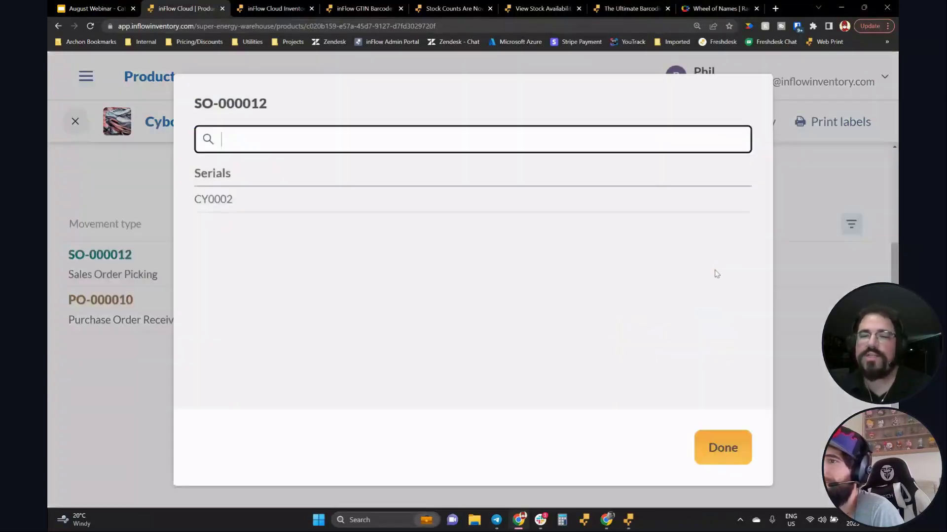
left_click(705, 451)
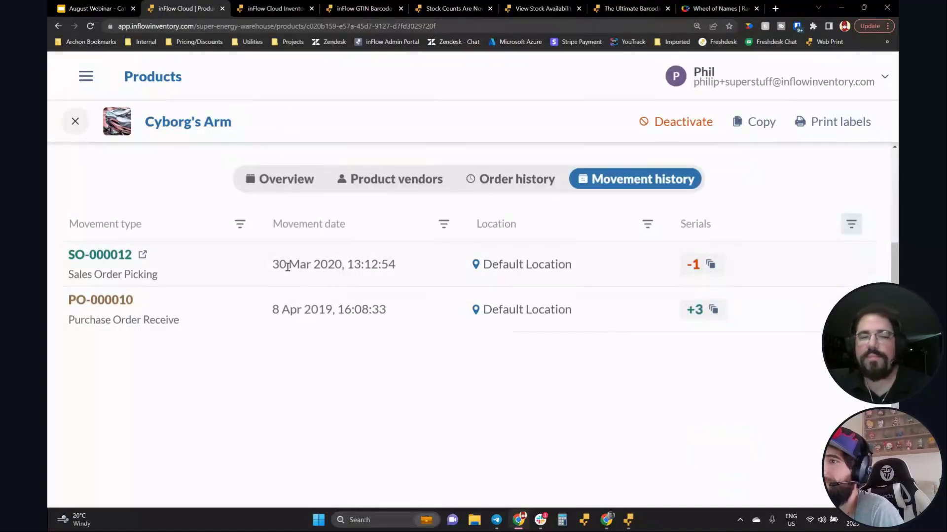
left_click_drag(286, 265, 347, 265)
left_click(708, 266)
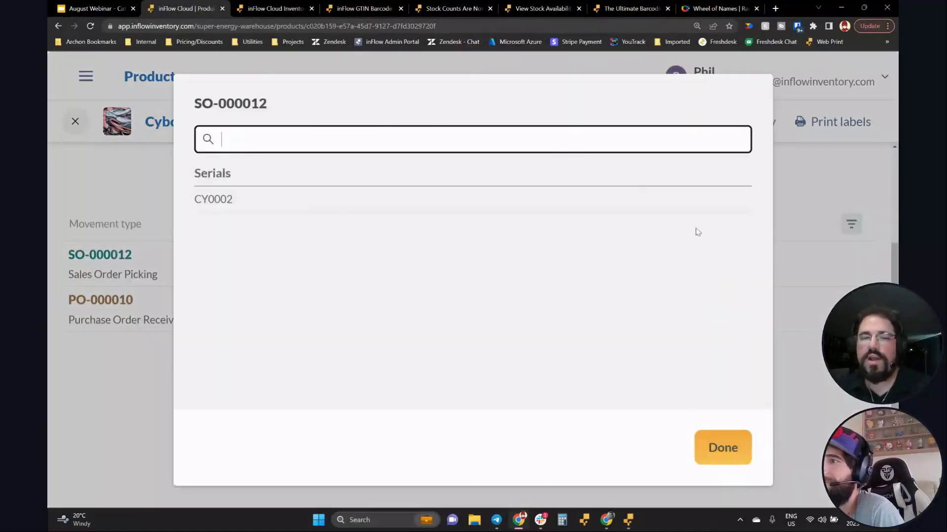
left_click(726, 457)
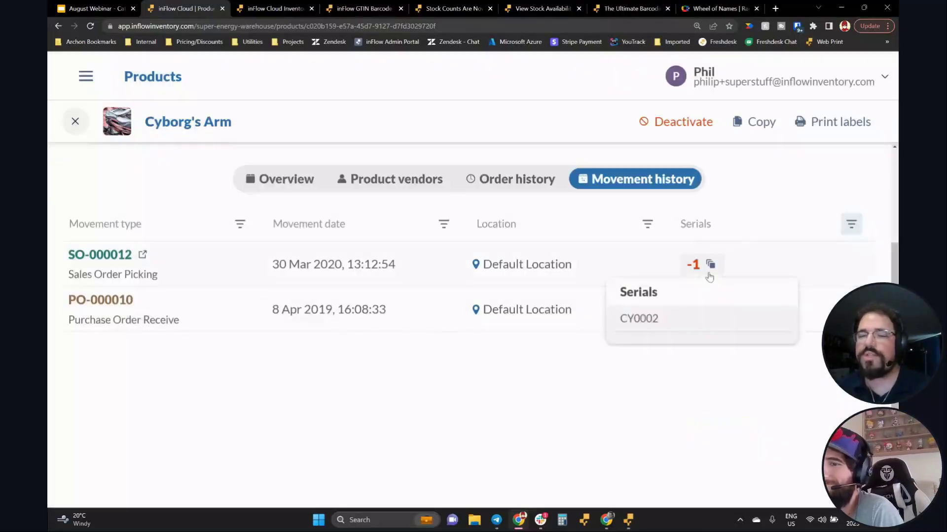
Clear the serial filter from the movement history and reset the page zoom to its default.
left_click(693, 224)
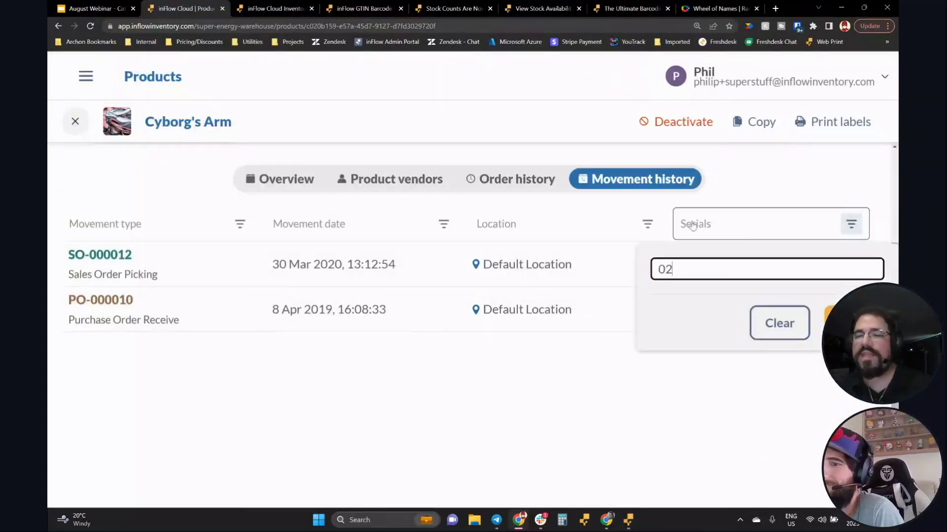
left_click(779, 323)
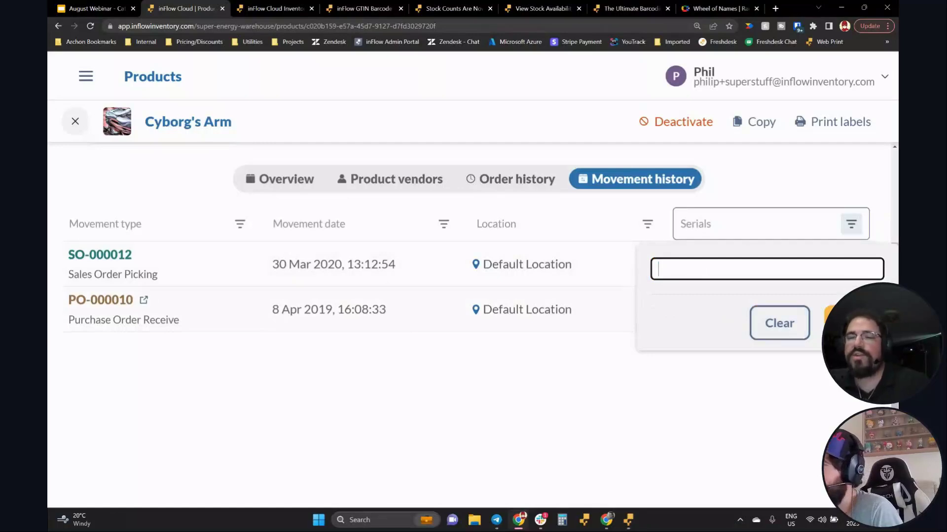
key("ctrl+minus")
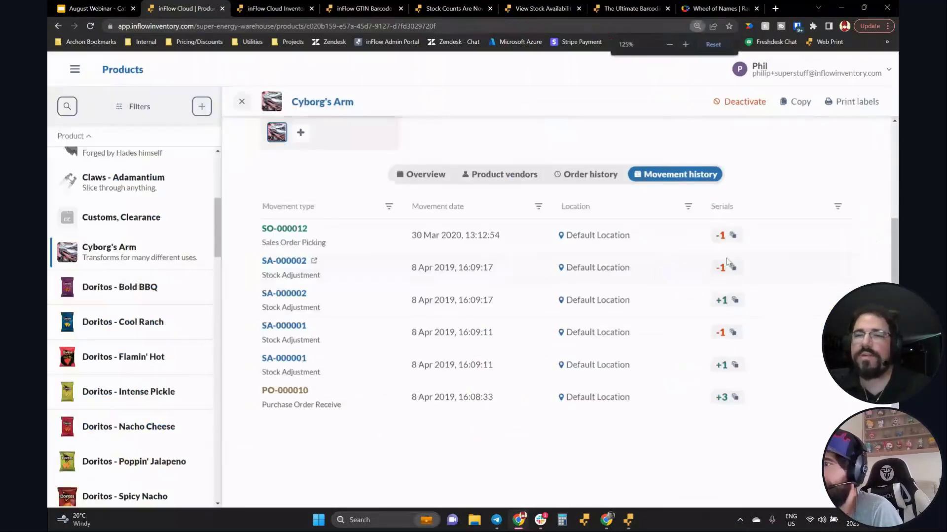
left_click(715, 45)
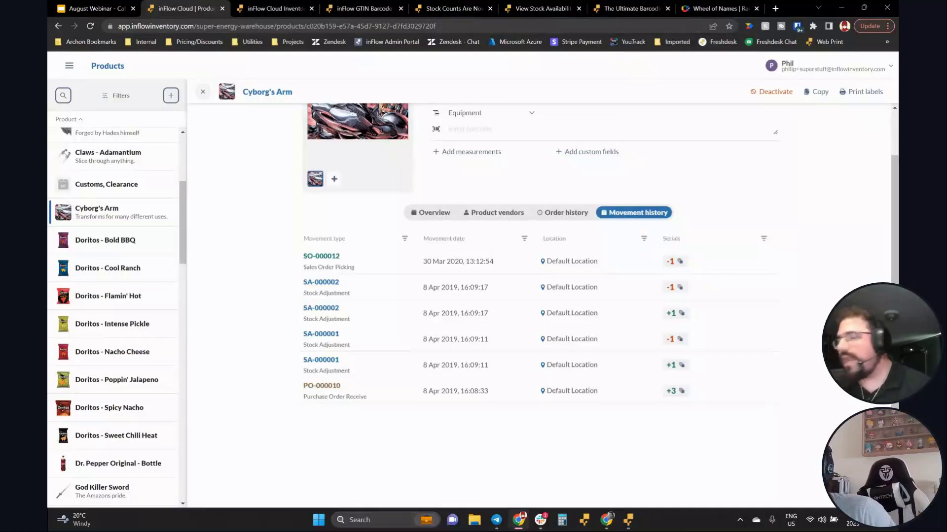
Open the inFlow webinar series page (inflowinventory.com/webinar-series) in a new browser tab and select its address.
left_click(776, 12)
type("webinar")
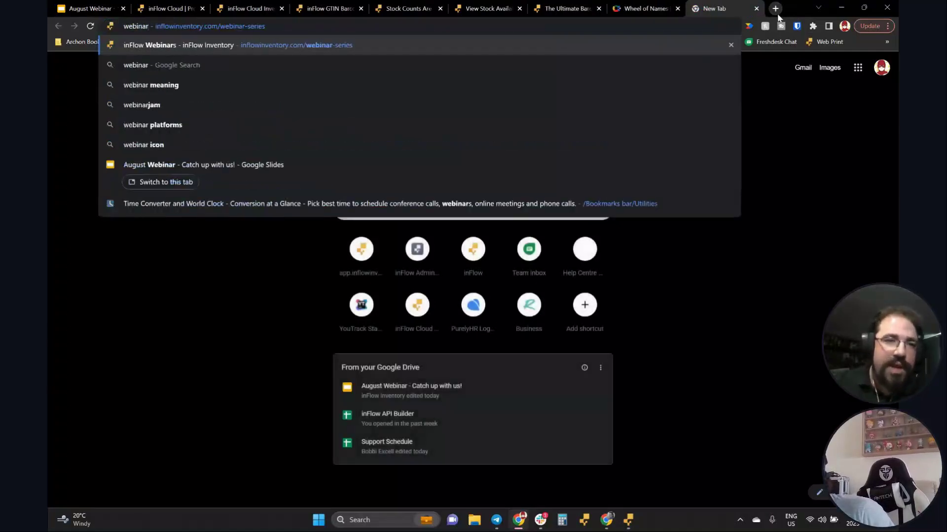
key("Return")
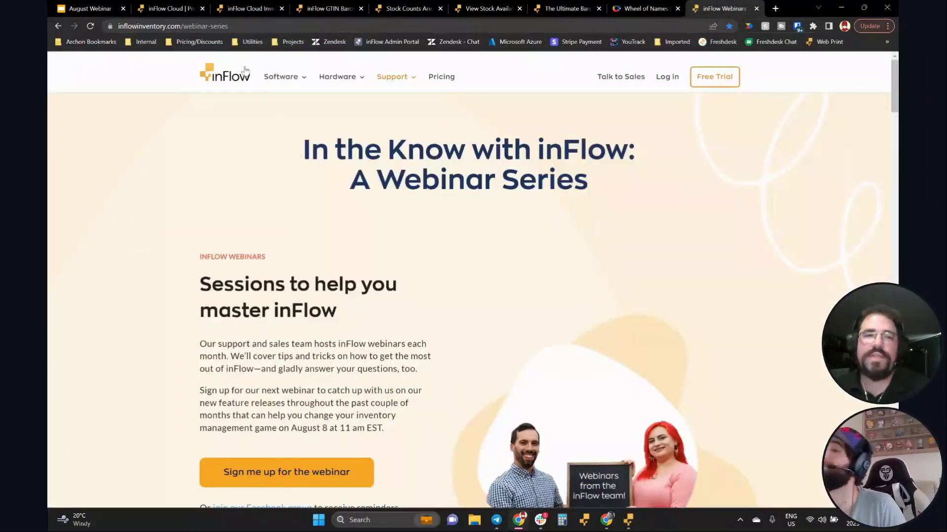
left_click(197, 26)
key("alt+Tab")
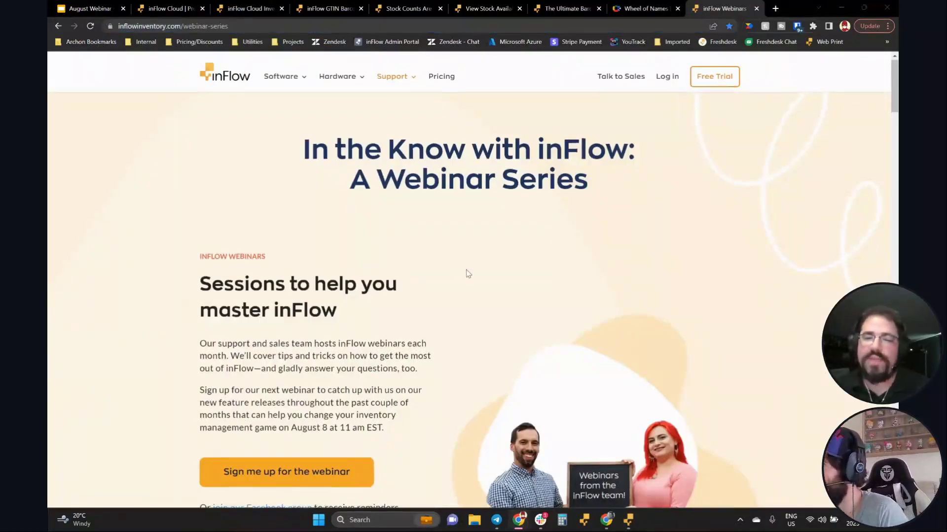
Look through the webinar replays on the webinar series page and close its tab.
scroll(466, 270, "down", 15)
scroll(444, 276, "down", 20)
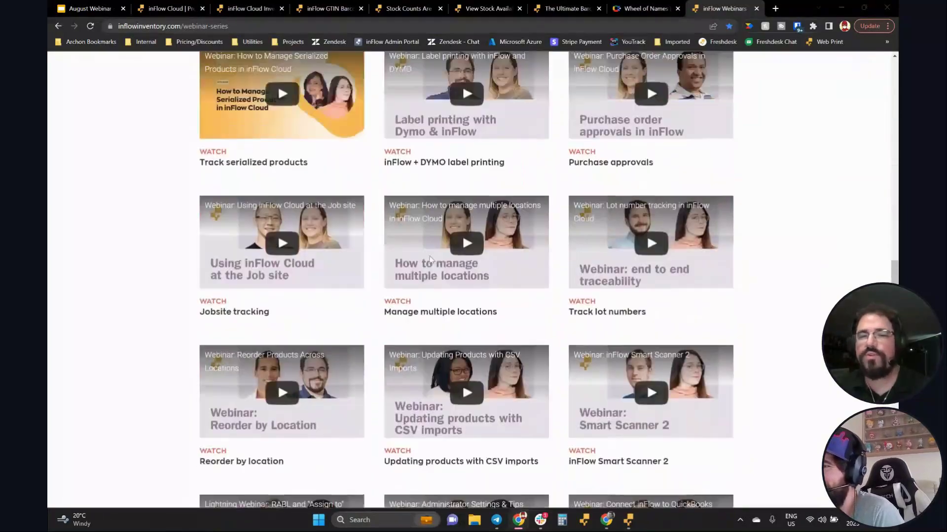
scroll(429, 264, "up", 20)
scroll(414, 232, "down", 8)
scroll(408, 230, "down", 1)
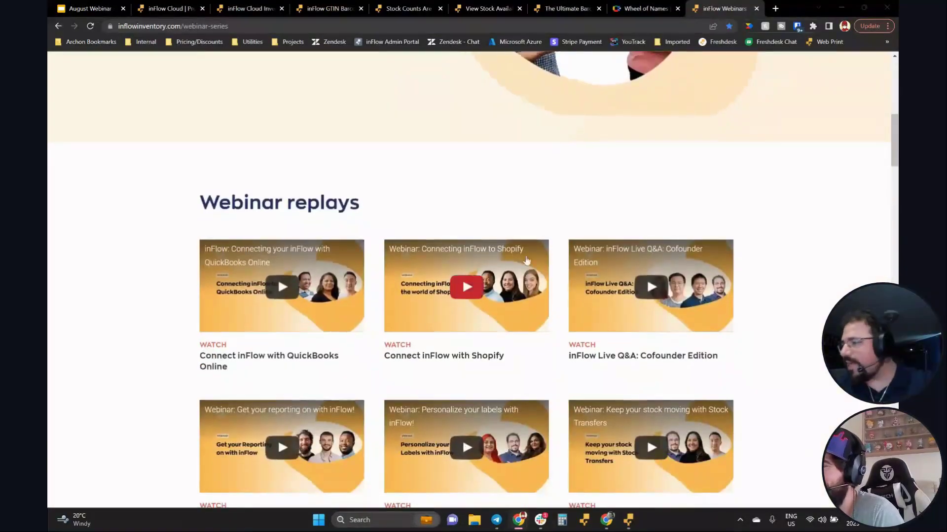
left_click(756, 8)
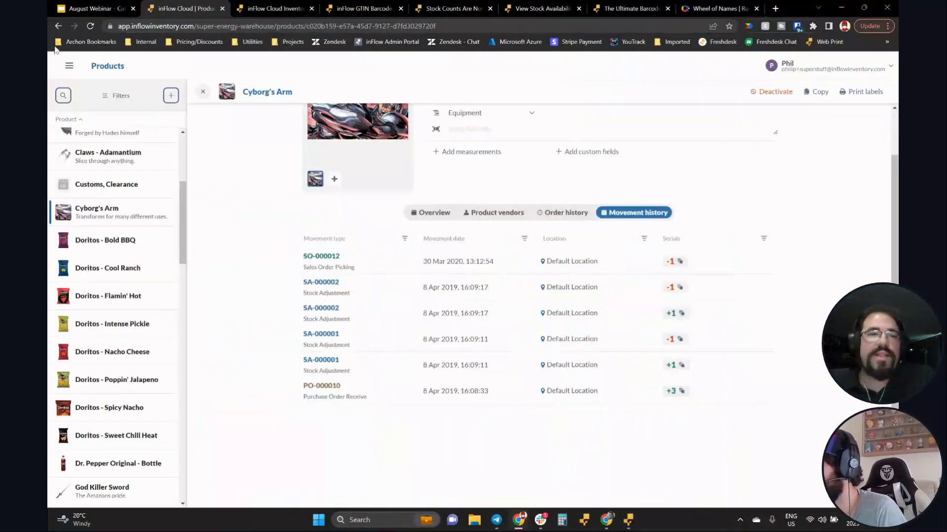
Switch to the August Webinar presentation in Google Slides and advance to the Stock Counts slide.
left_click(104, 8)
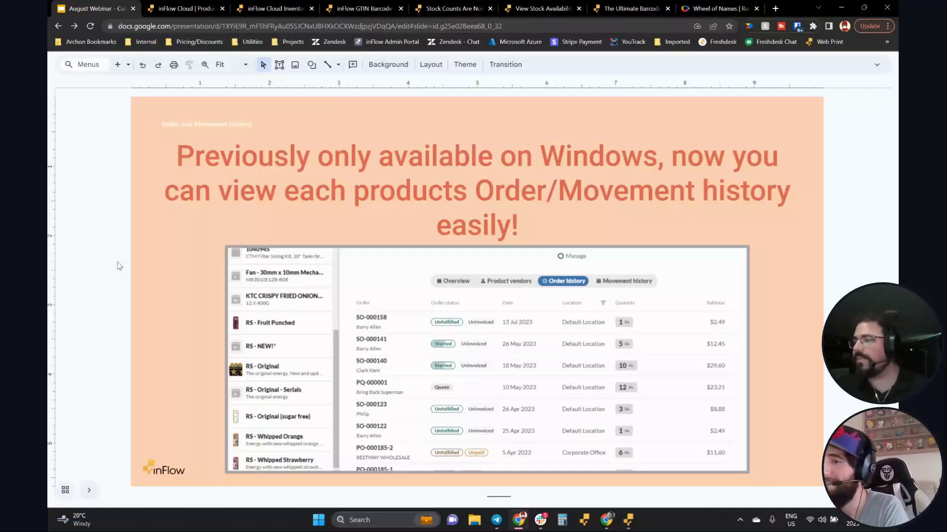
key("Down")
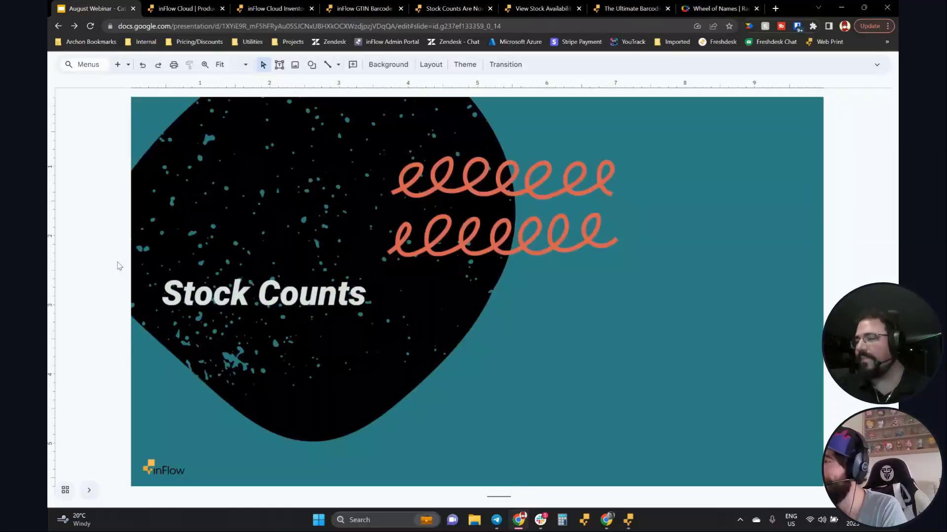
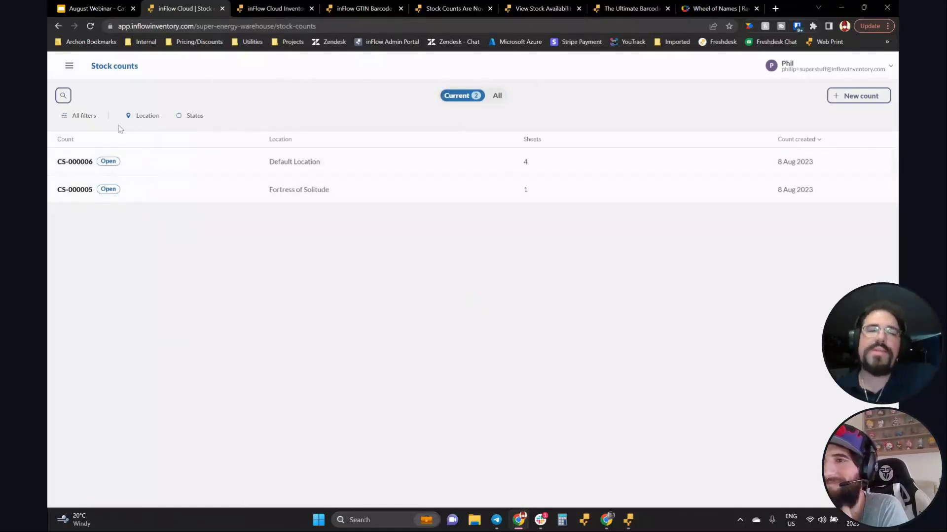
Show the filter options of the stock counts list, close them, and open the open count for Default Location.
left_click(80, 116)
left_click(78, 118)
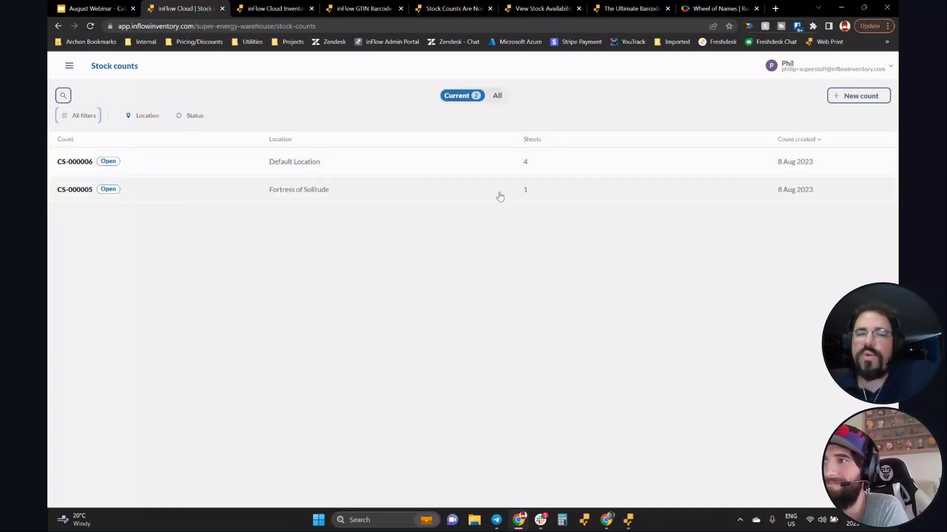
left_click(493, 168)
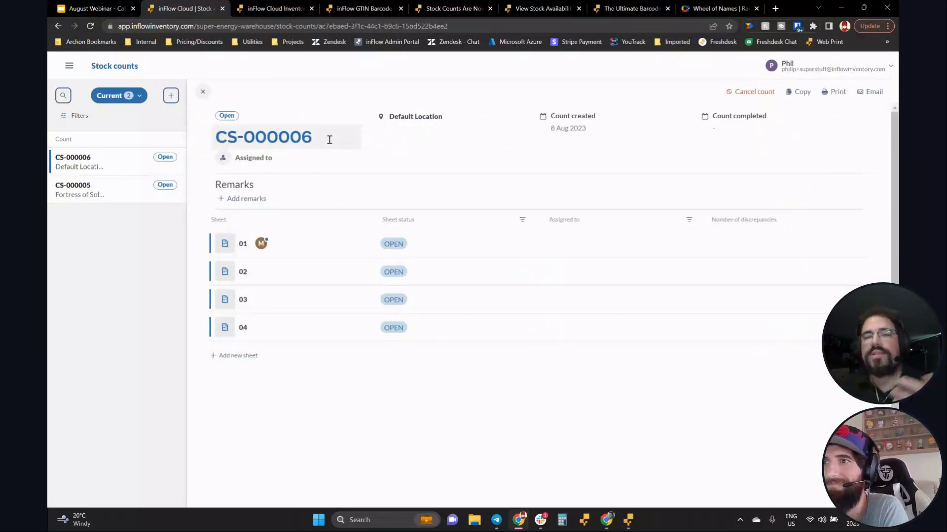
Point out the count's location, Count created date and Count completed date without changing them.
double_click(411, 119)
left_click(583, 128)
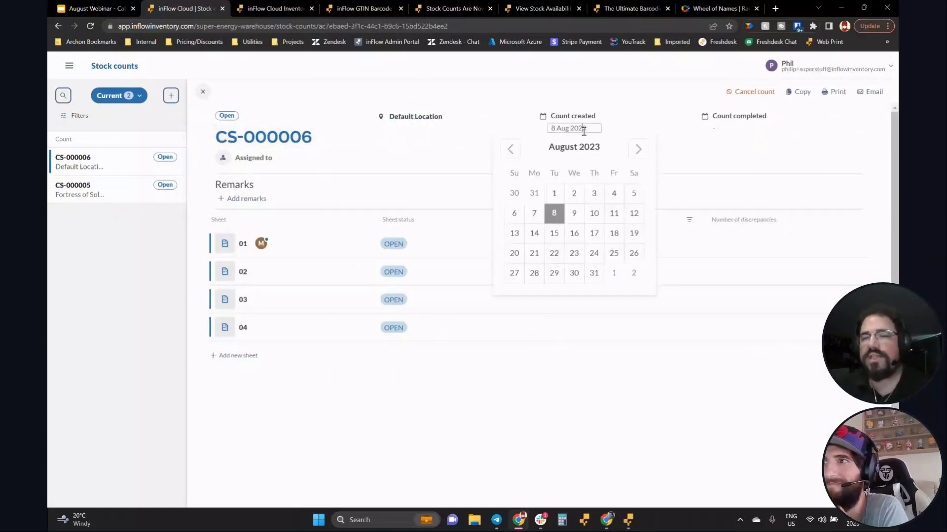
left_click(653, 128)
left_click_drag(723, 118, 771, 122)
left_click(744, 127)
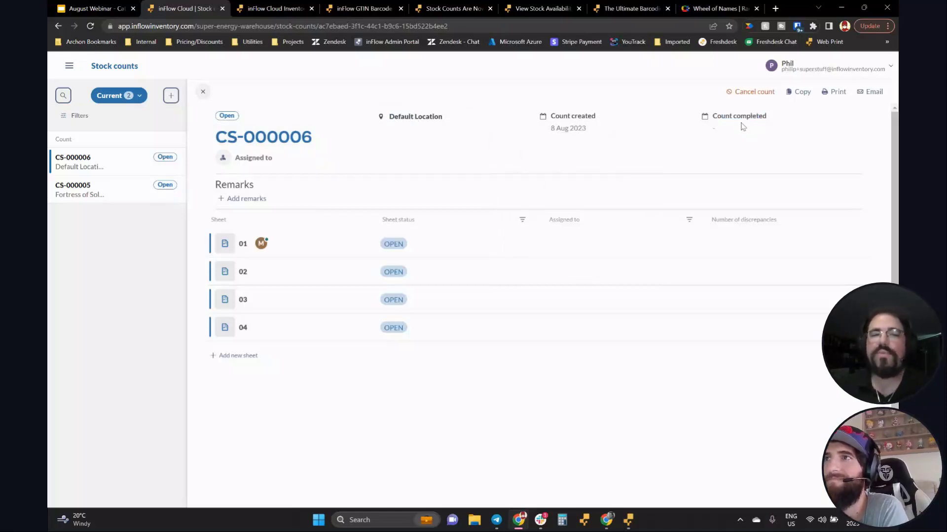
Show the count's team member assignment and remarks field, leaving the count unassigned and the remarks empty.
left_click(258, 159)
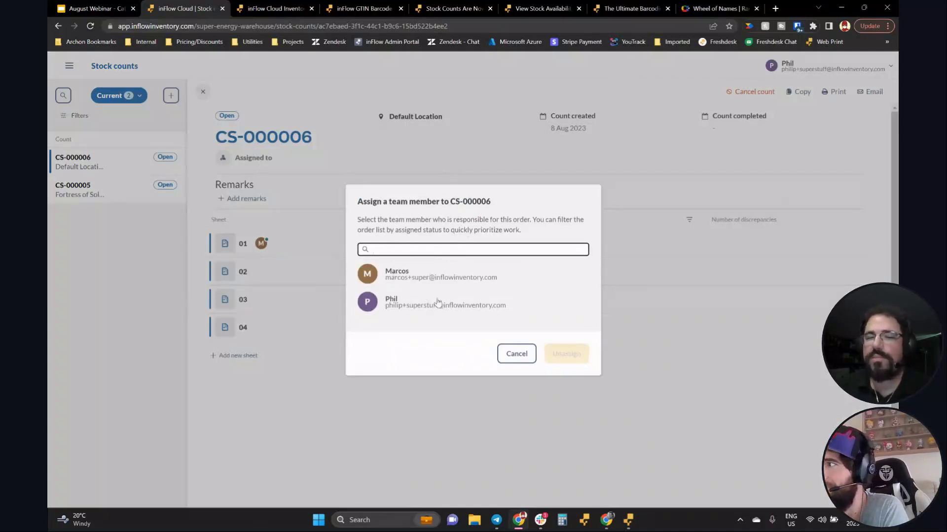
left_click(533, 355)
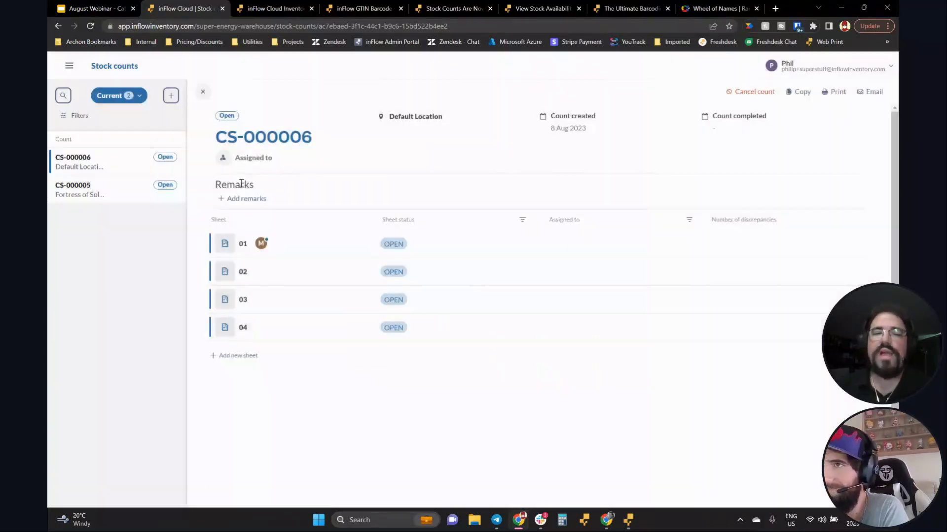
left_click(252, 198)
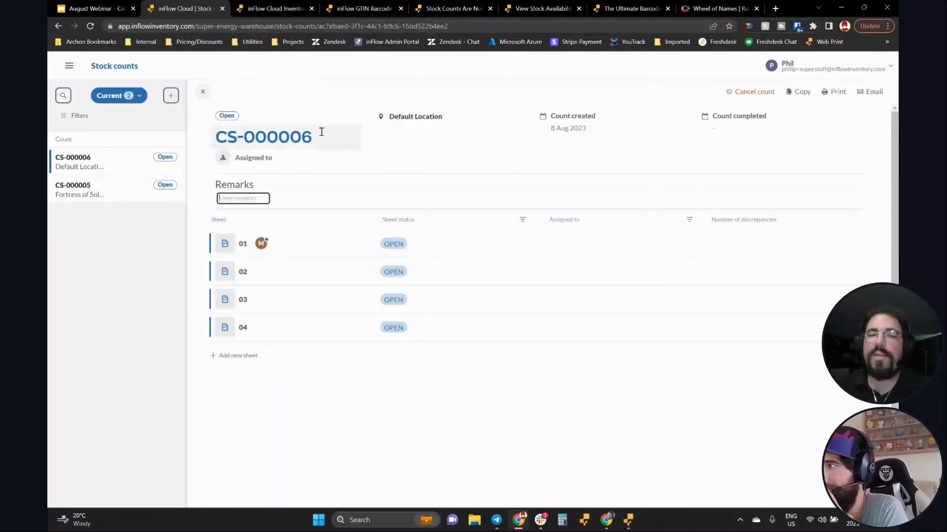
left_click(398, 156)
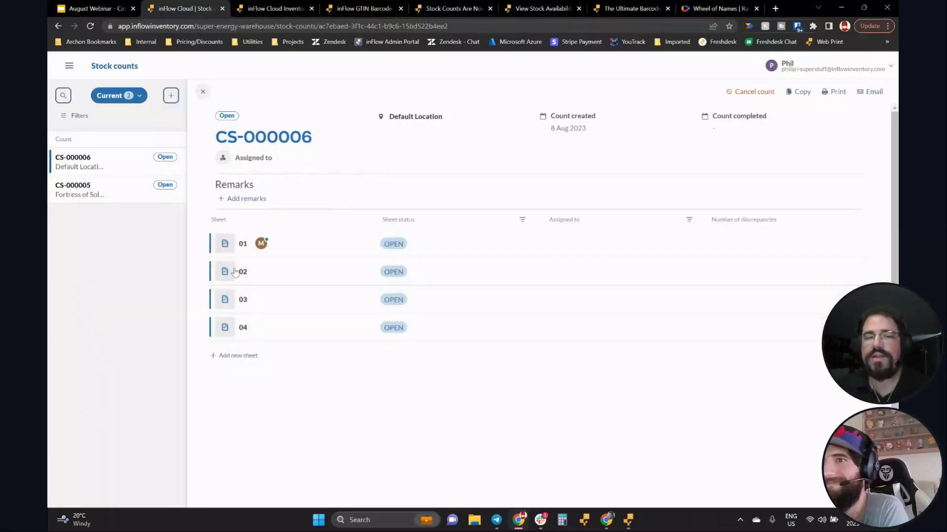
Enlarge the page to 150% and check which team member is active on sheet 01.
mouse_move(260, 247)
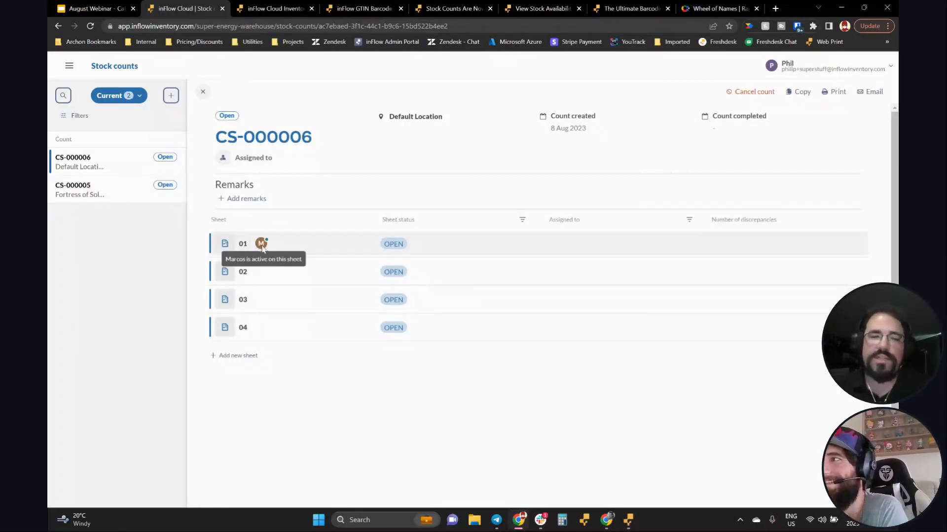
key("ctrl+plus")
key("ctrl+plus")
key("ctrl+plus")
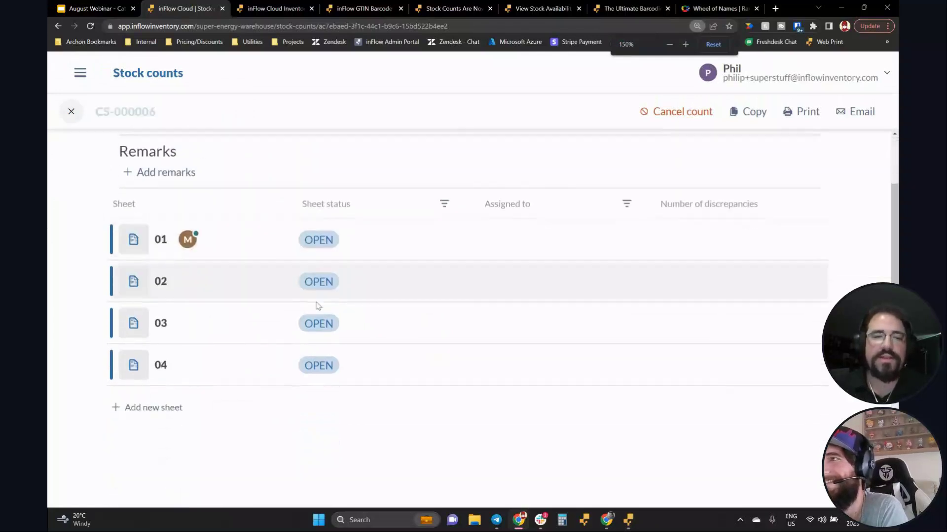
mouse_move(190, 246)
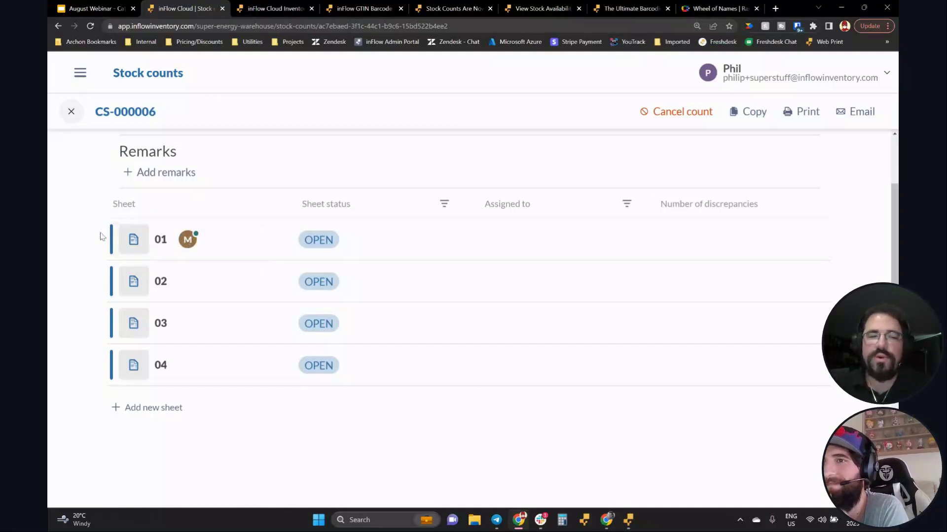
Open sheet 01 of the stock count and highlight its view-only notice.
left_click(247, 240)
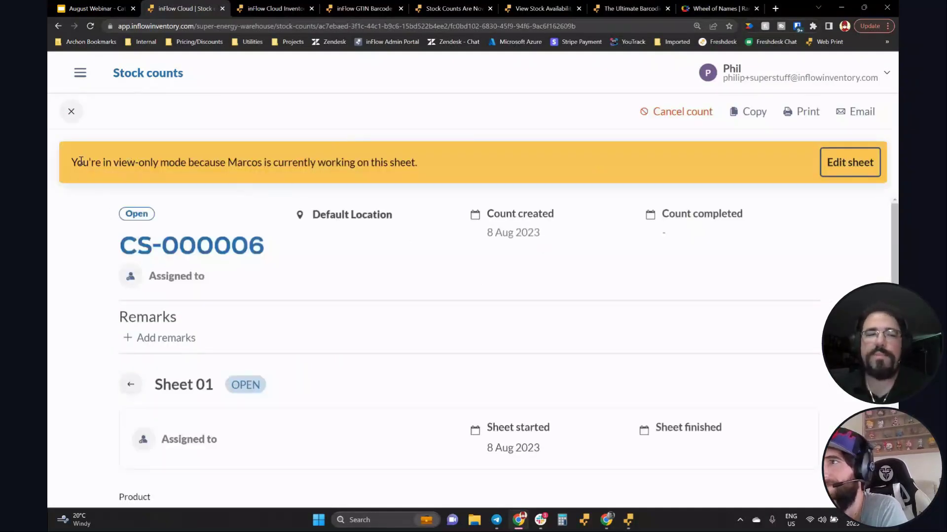
left_click_drag(80, 162, 435, 172)
left_click(447, 164)
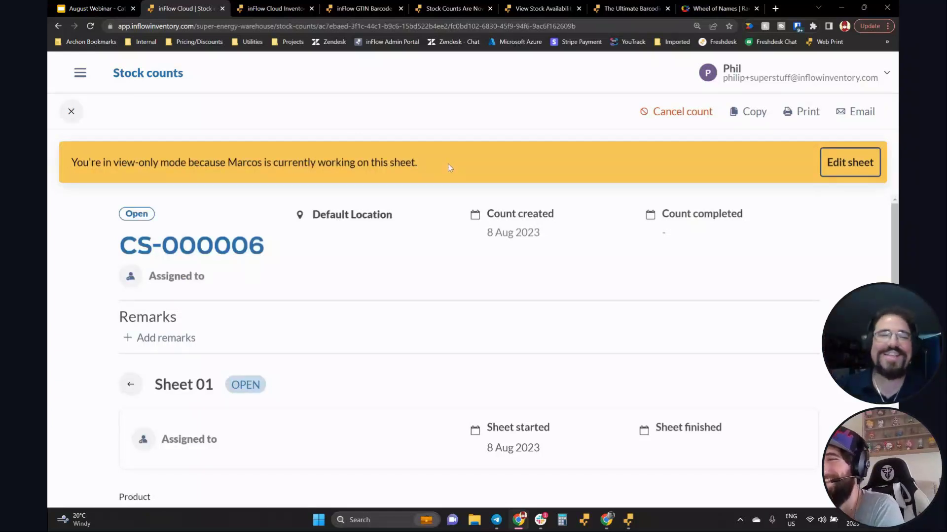
left_click_drag(81, 160, 335, 164)
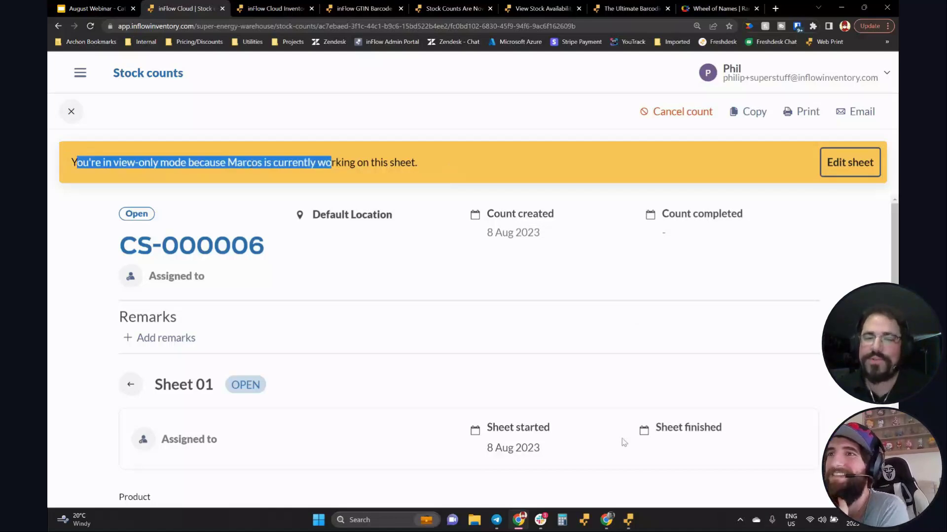
Look through sheet 01's product list in view-only mode and highlight the part of the notice naming who is working on it.
scroll(593, 442, "down", 5)
scroll(641, 236, "down", 1)
left_click(741, 224)
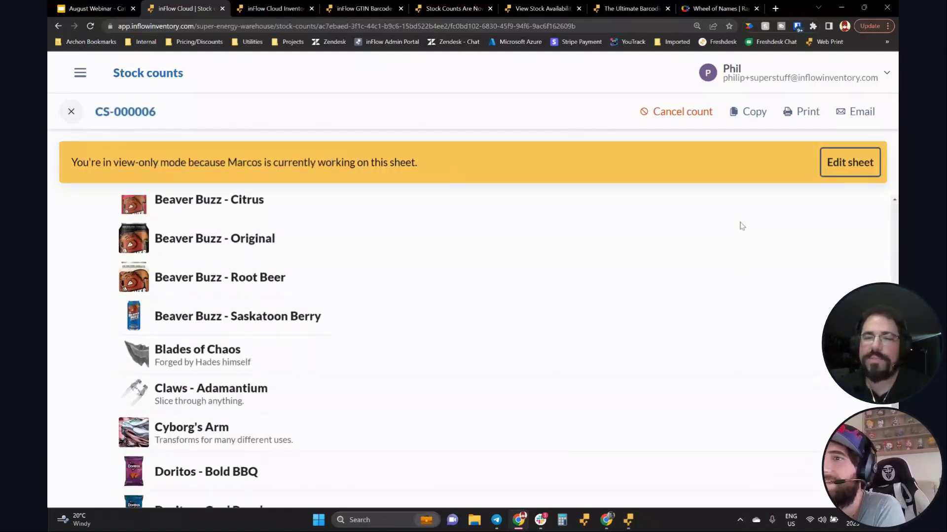
scroll(724, 291, "up", 5)
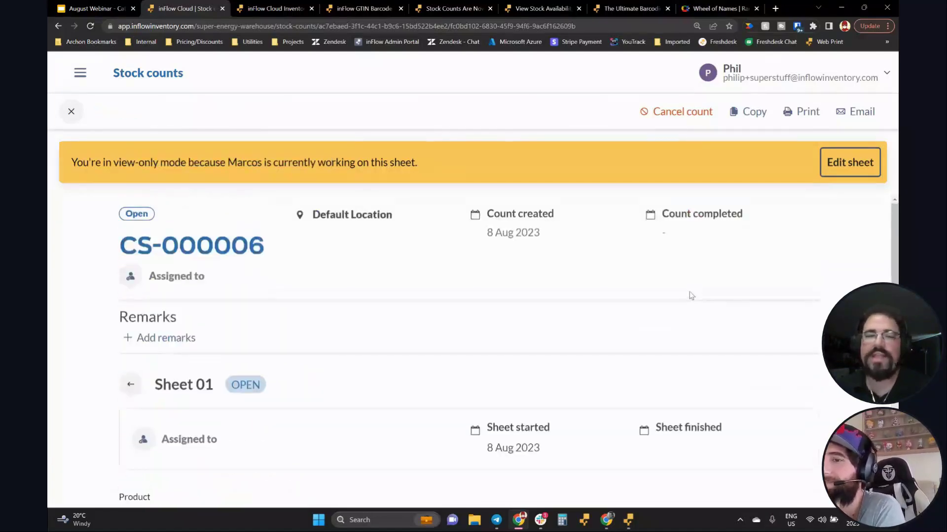
left_click_drag(228, 162, 433, 169)
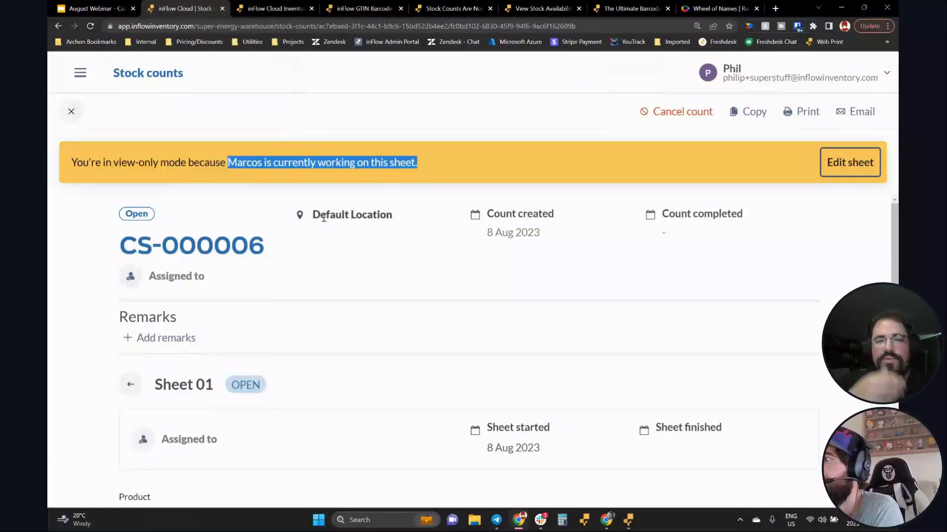
left_click(356, 267)
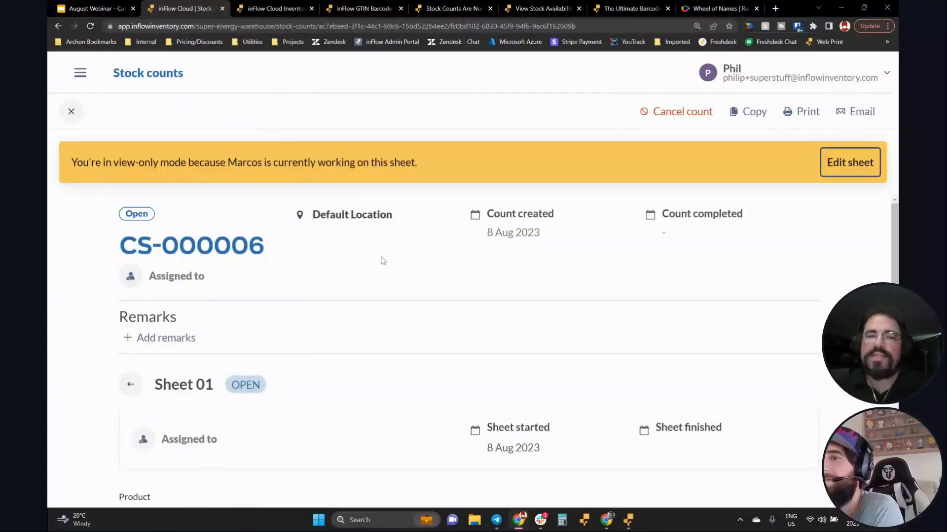
Reduce the page zoom one level and switch sheet 01 to editing, highlighting the conflict warning and continuing past it.
key("ctrl+minus")
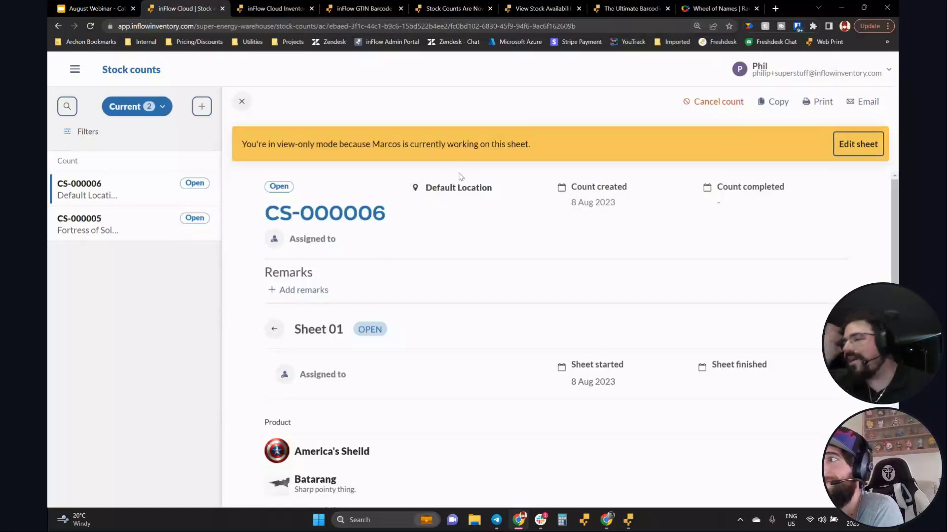
left_click(858, 144)
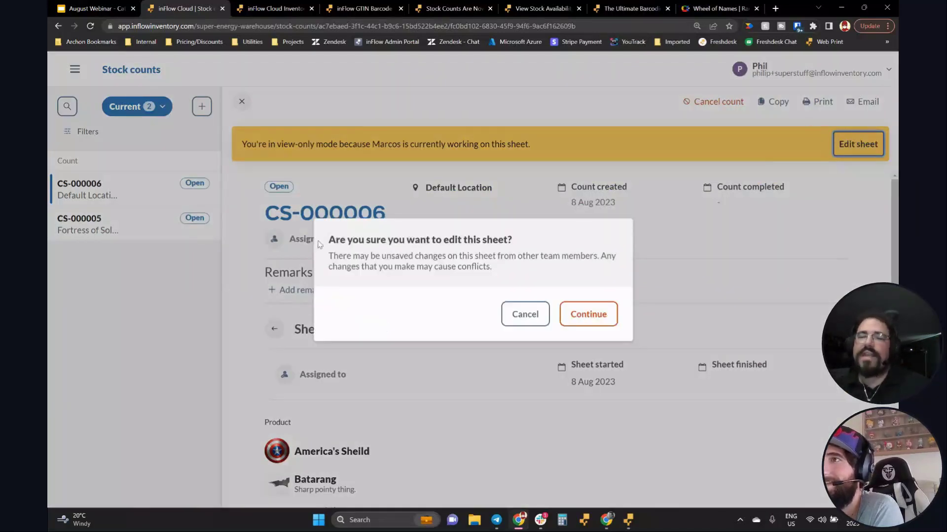
left_click_drag(319, 244, 528, 274)
left_click(475, 260)
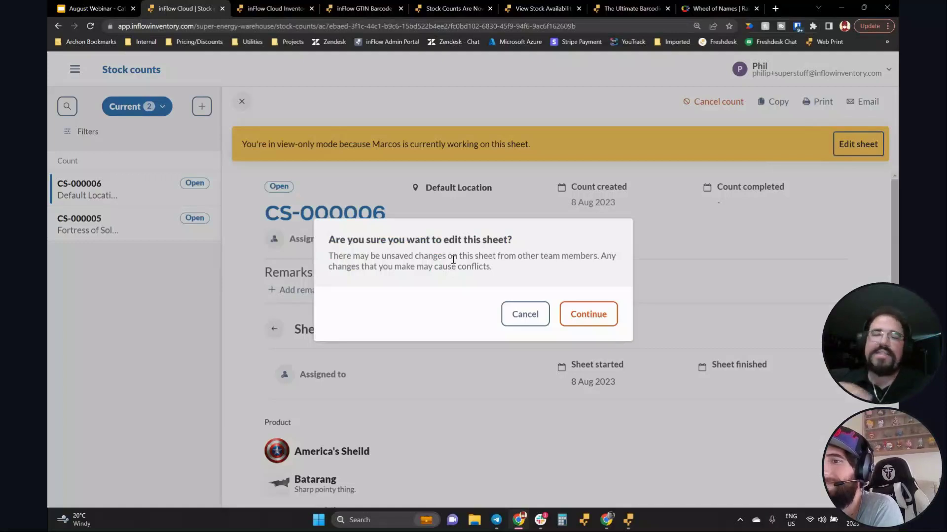
left_click(594, 318)
Start counting on sheet 01 of CS-000006 and show the system and counted quantity columns.
scroll(626, 290, "down", 10)
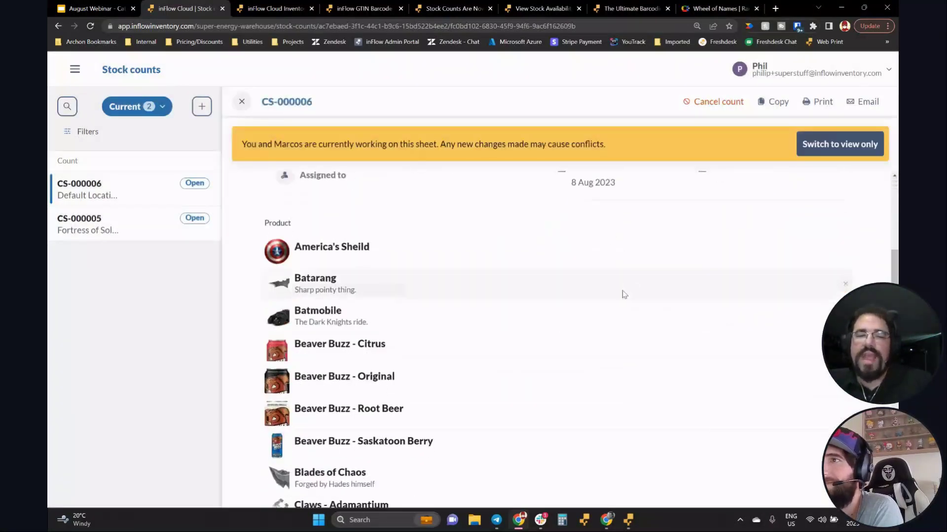
scroll(623, 294, "up", 10)
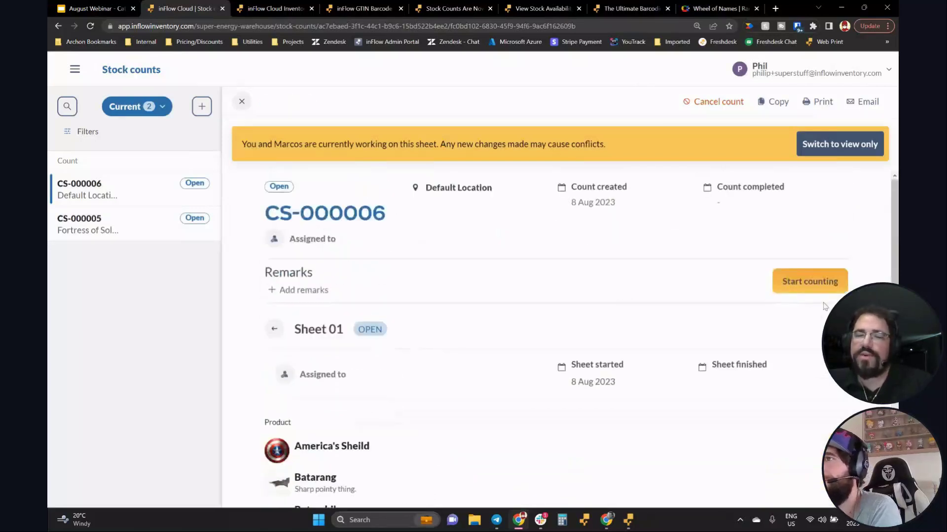
left_click(789, 281)
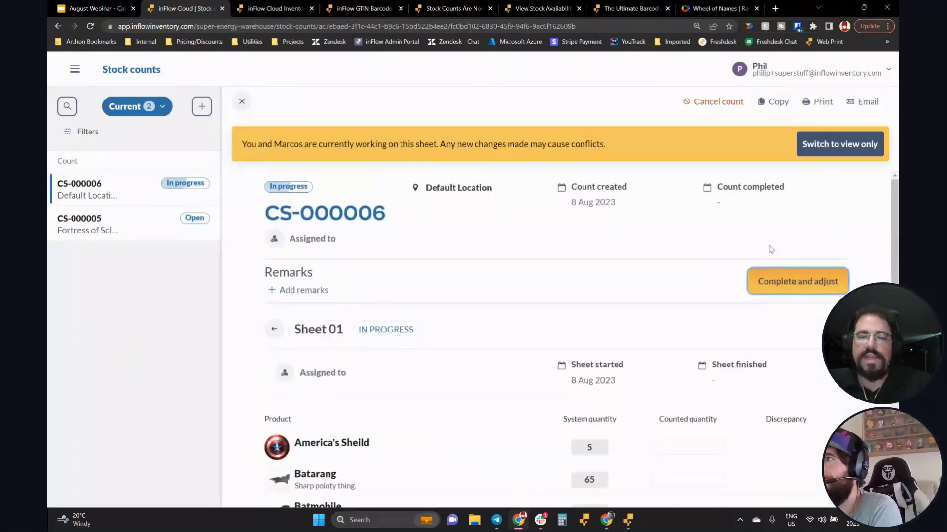
scroll(755, 246, "down", 5)
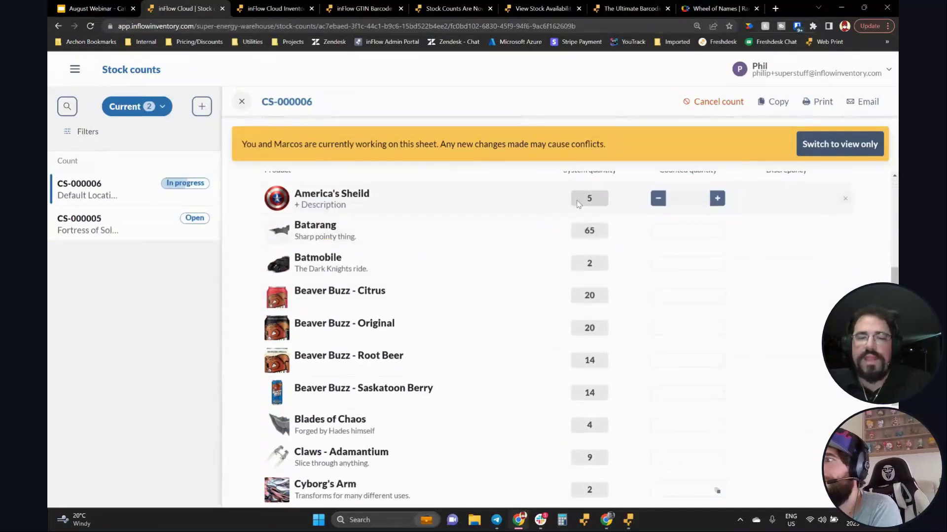
scroll(624, 389, "up", 1)
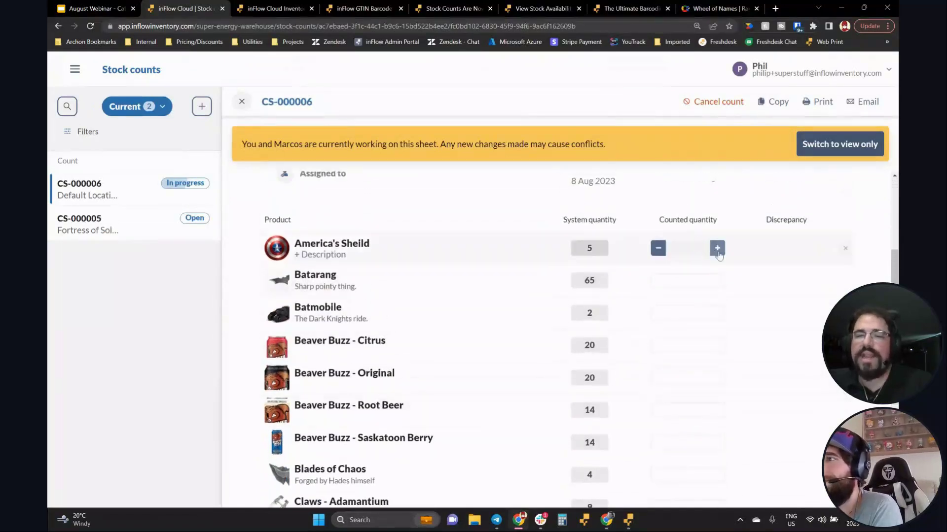
Set the counted quantity of America's Sheild to 2 to show a shortage, and raise it to 7 to show a surplus.
left_click(717, 248)
left_click(718, 248)
left_click(717, 248)
left_click(717, 248)
left_click(717, 248)
left_click(658, 249)
left_click(659, 249)
left_click(658, 248)
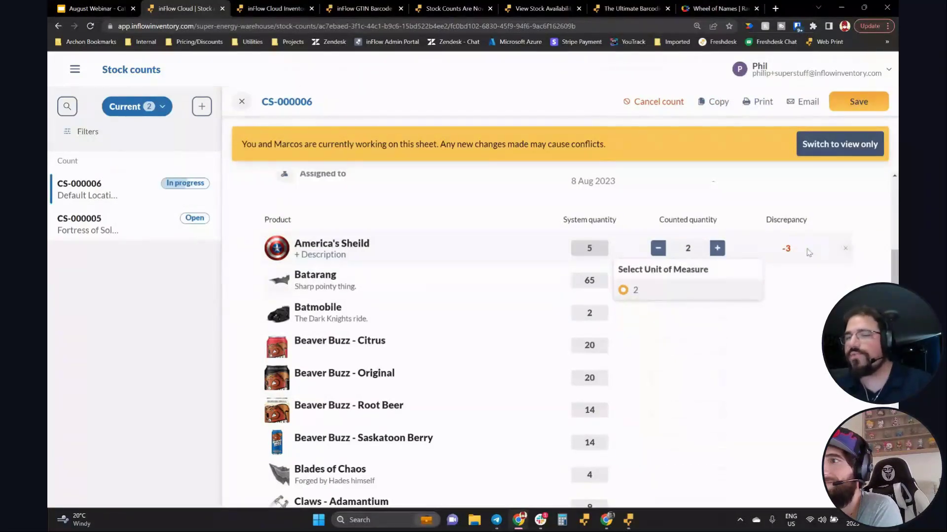
left_click(809, 253)
left_click(718, 248)
left_click(717, 248)
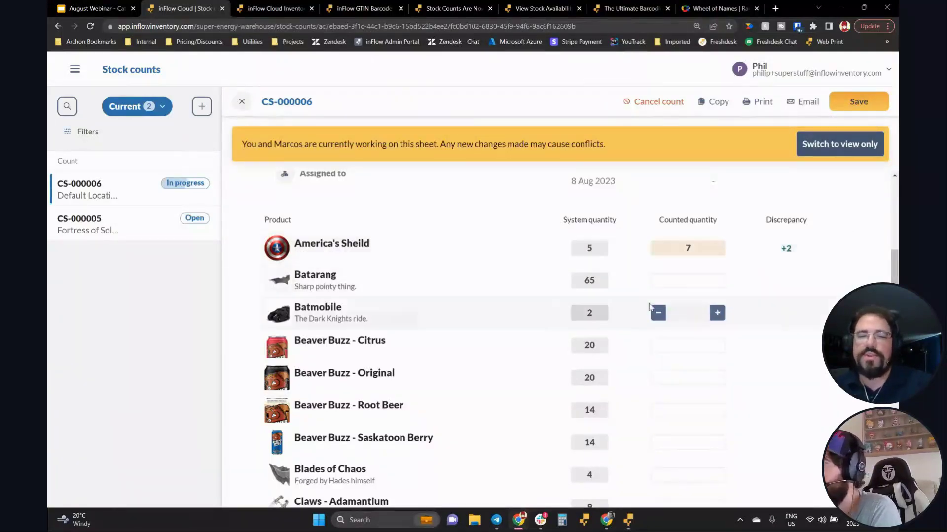
Look through the rest of sheet 01 and return to the CS-000006 overview, discarding the unsaved counted quantity.
scroll(670, 305, "down", 5)
scroll(680, 276, "down", 4)
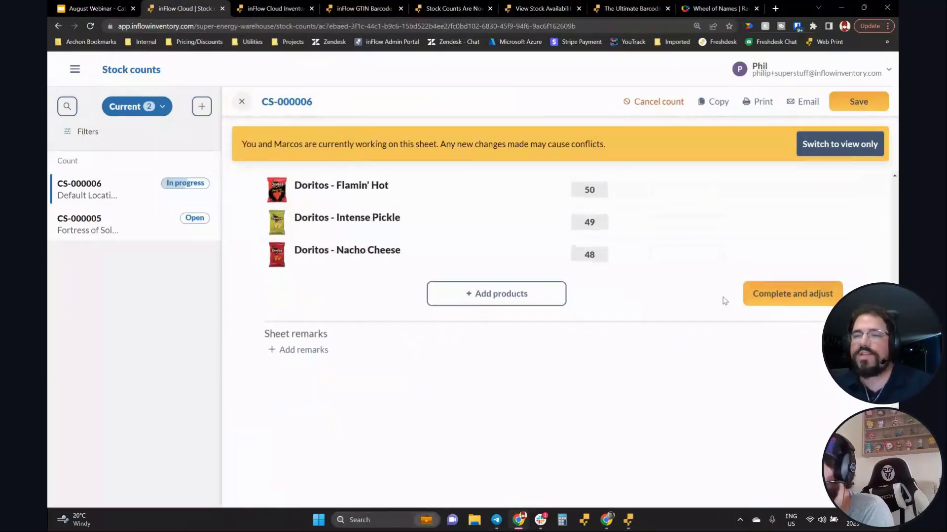
scroll(726, 302, "up", 10)
left_click(200, 184)
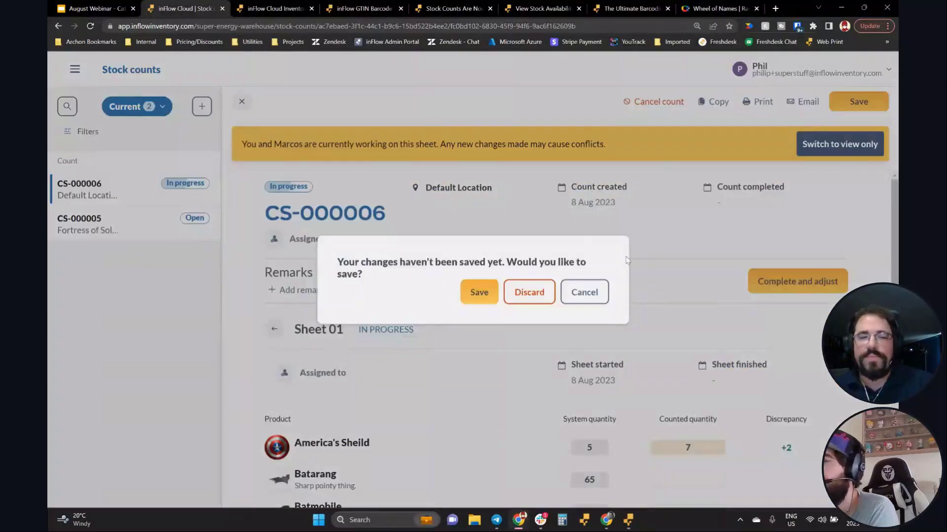
left_click(530, 291)
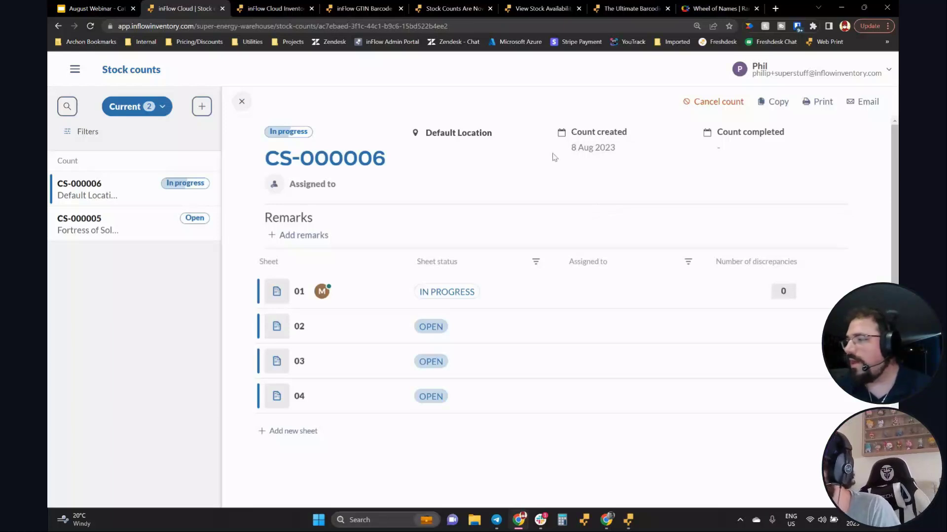
Create a new stock count for Default Location after briefly selecting Fortress of Solitude.
left_click(203, 111)
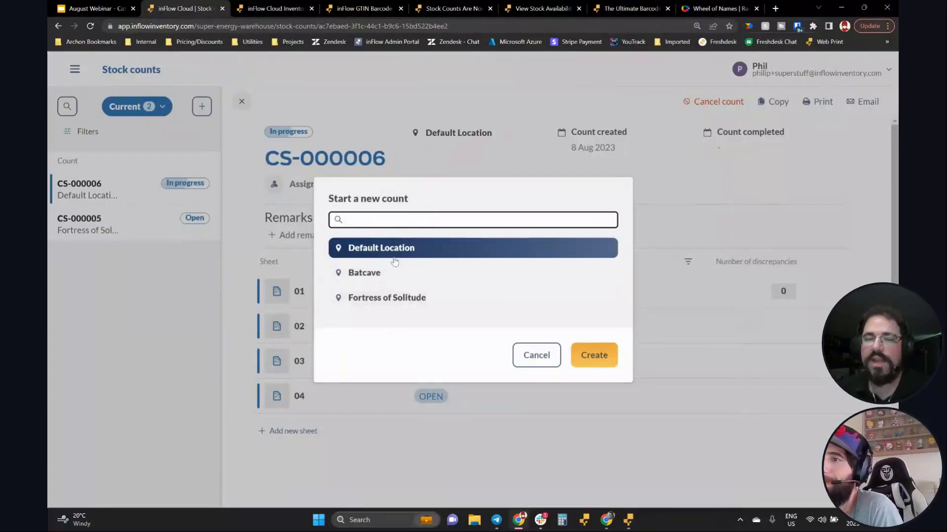
left_click(422, 298)
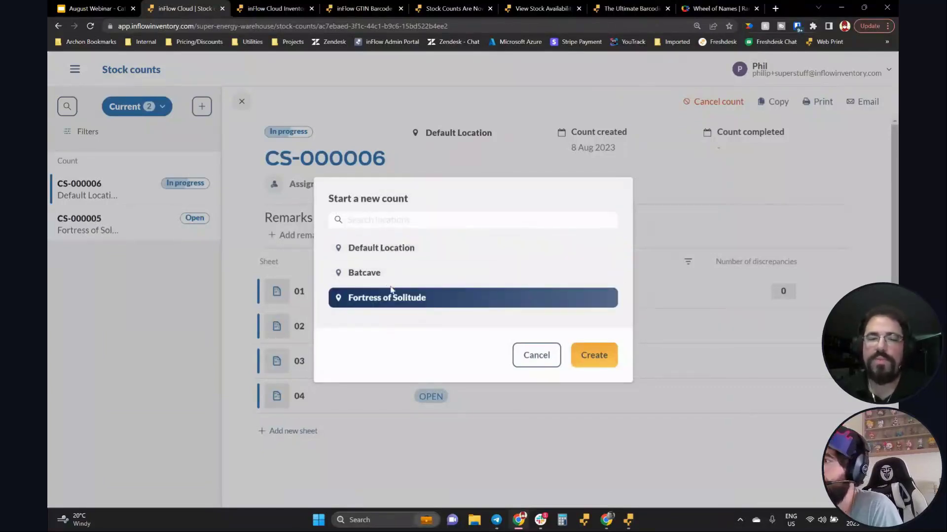
left_click(381, 250)
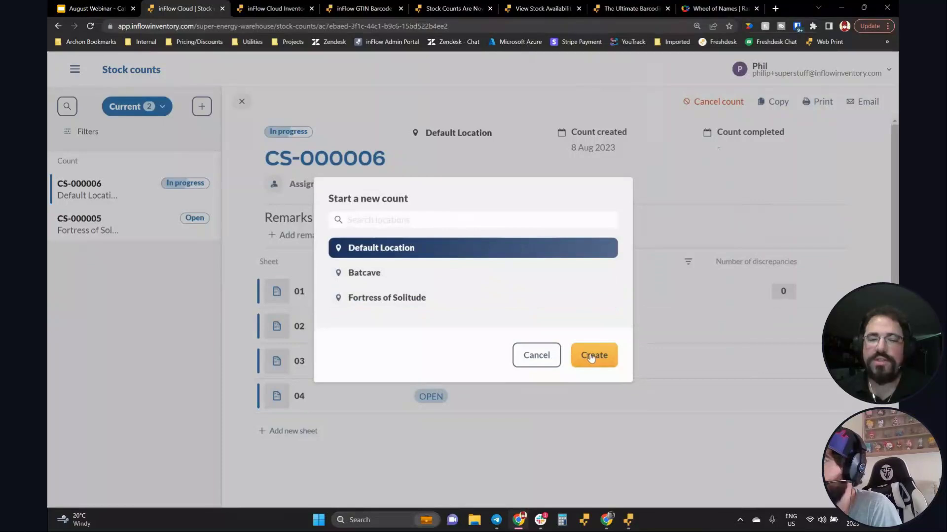
left_click(590, 357)
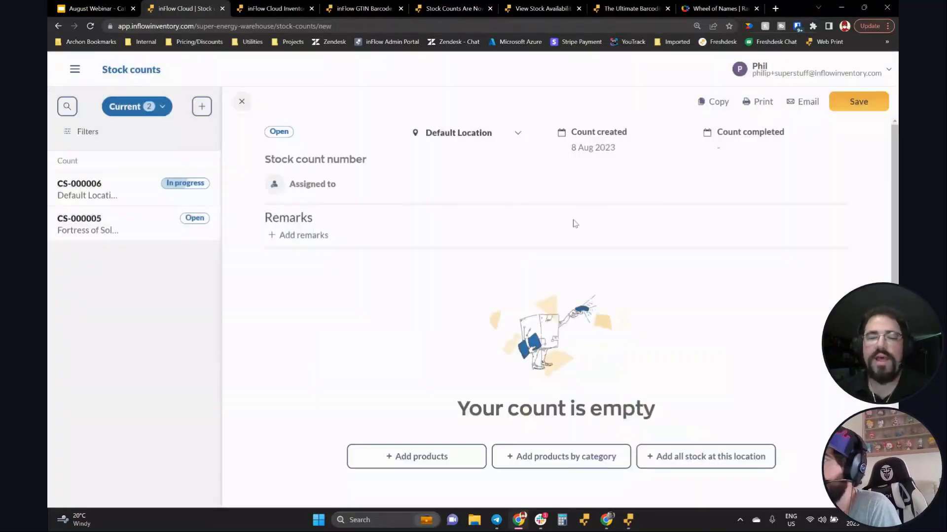
Add Pepsi Cherry - Bottle, Mountain Dew Original - Bottle, Pepsi Crystal - Bottle and Pepsi Max - Bottle individually to the empty count.
scroll(562, 217, "down", 4)
scroll(562, 220, "up", 1)
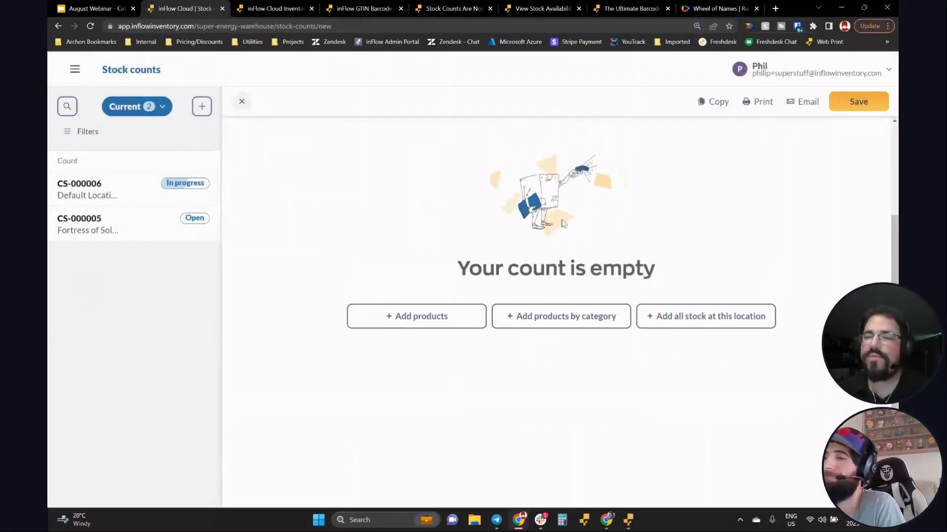
scroll(838, 261, "up", 1)
scroll(892, 254, "up", 1)
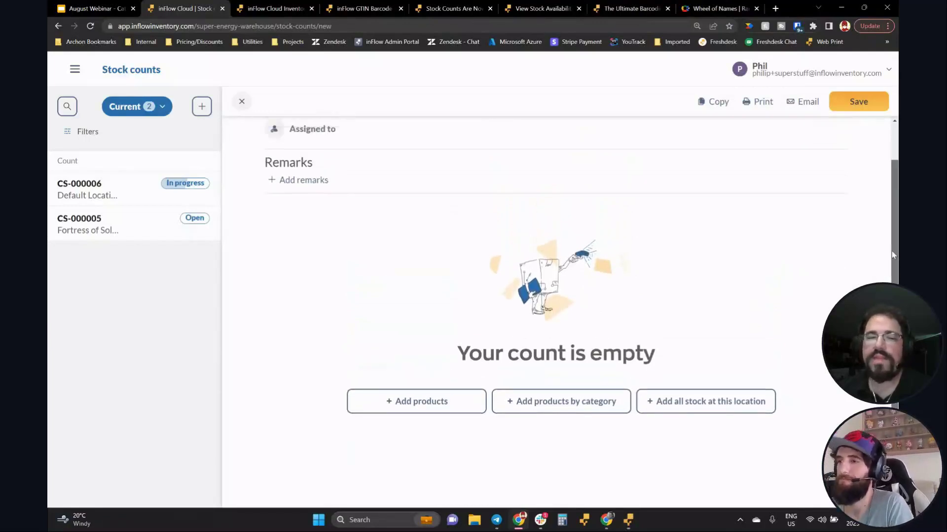
left_click(413, 401)
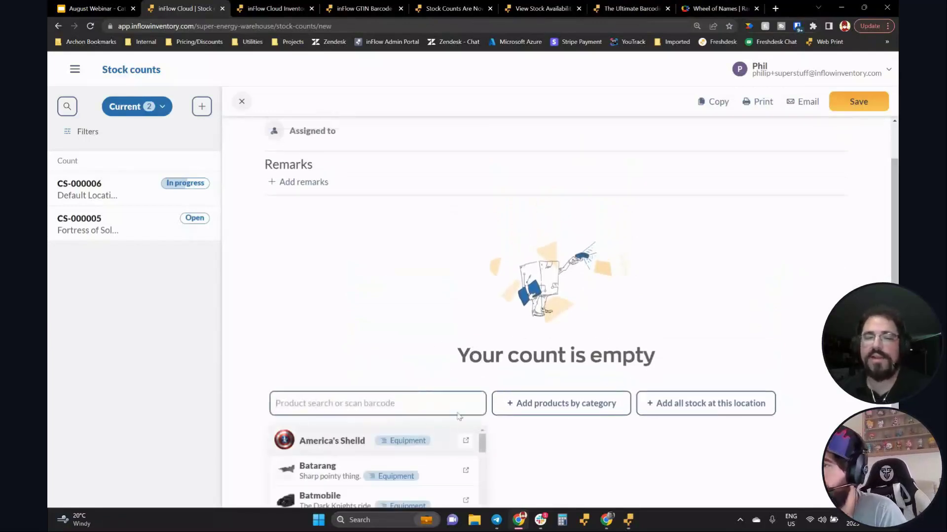
scroll(438, 430, "down", 3)
scroll(415, 346, "down", 6)
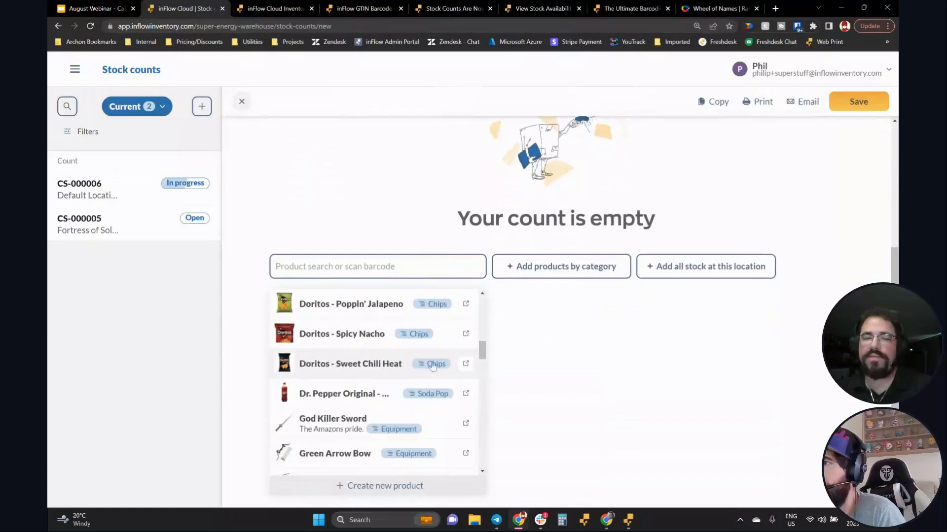
left_click_drag(483, 351, 494, 398)
left_click(364, 344)
left_click(332, 312)
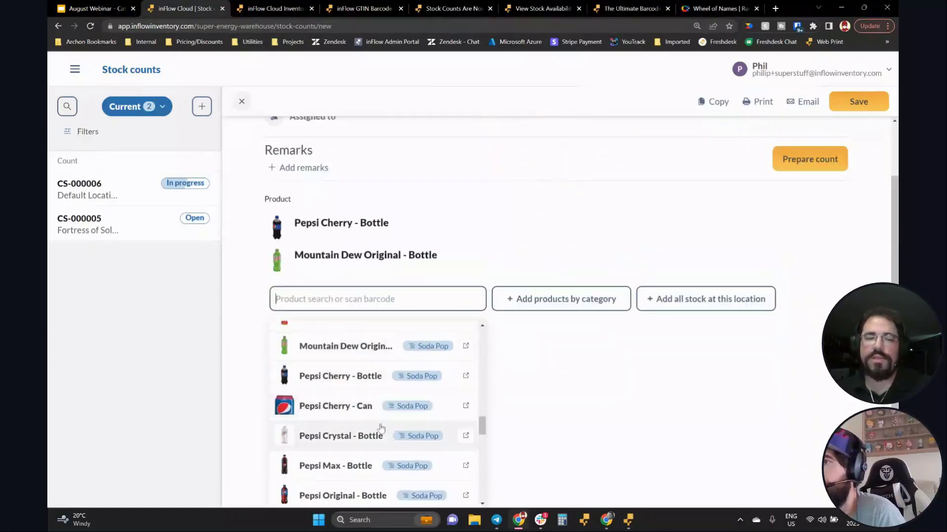
left_click(328, 436)
left_click(339, 493)
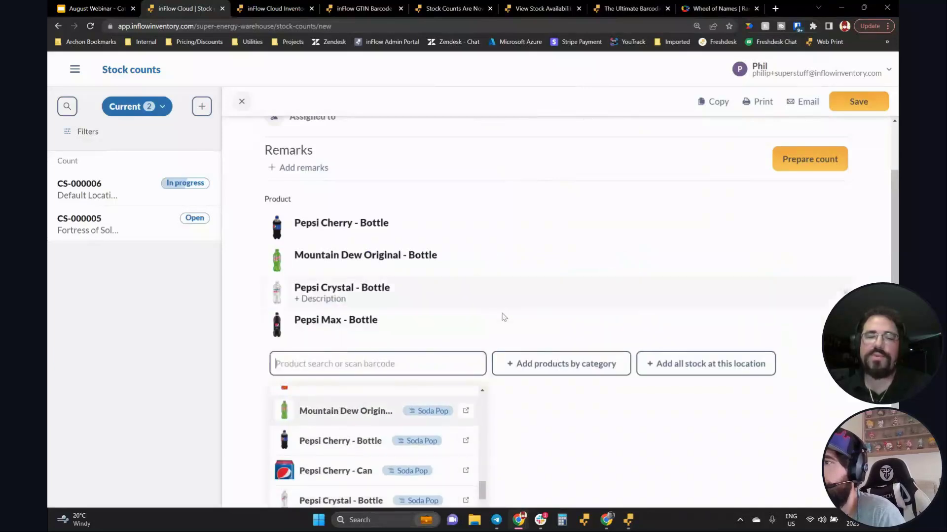
scroll(355, 467, "down", 4)
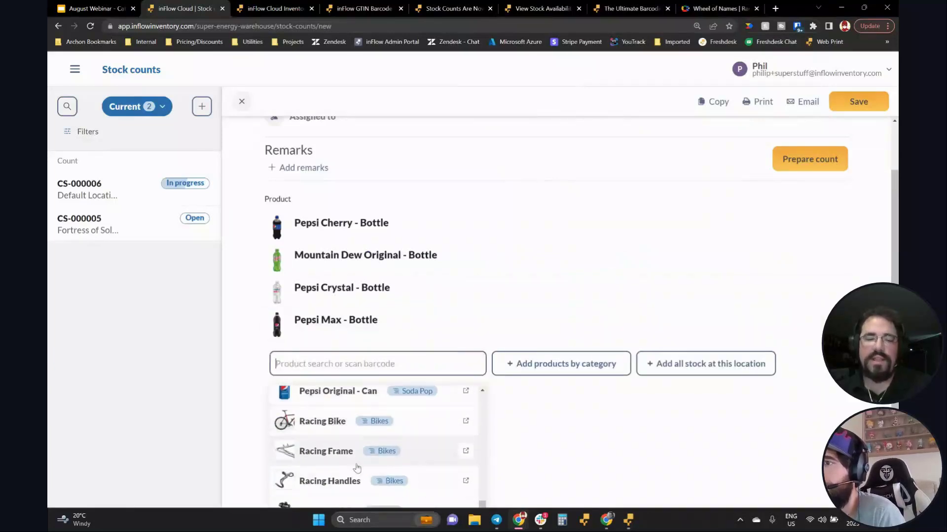
left_click(529, 393)
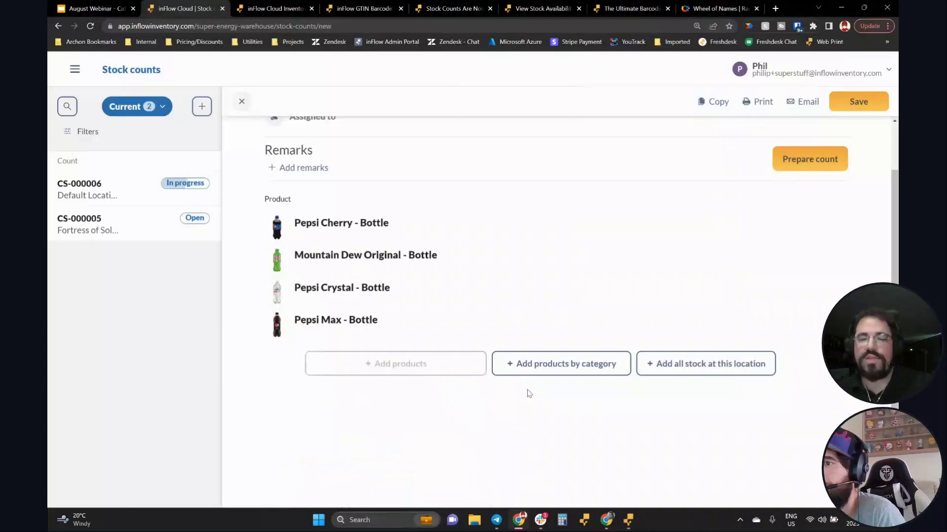
Add products by category with only Chips selected, excluding Bikes, Energy Drinks, Equipment and Soda Pop.
left_click(561, 365)
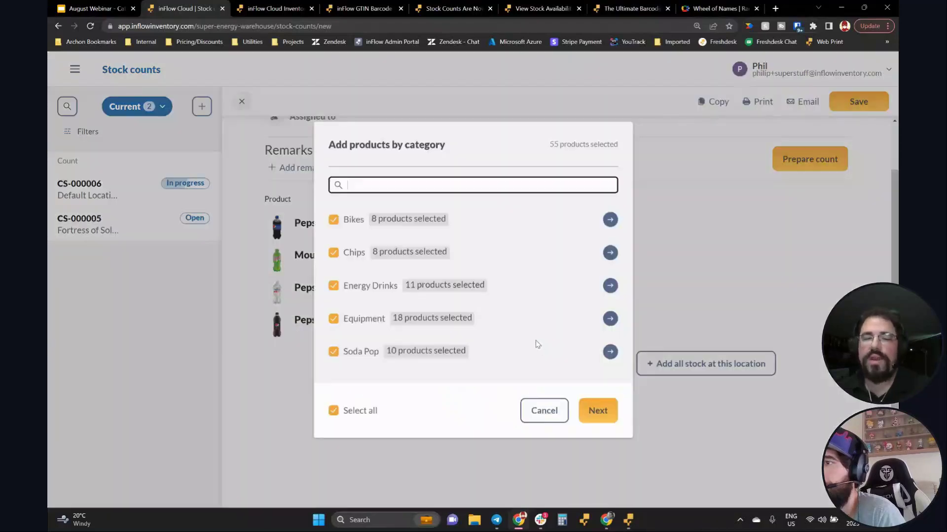
left_click(333, 220)
left_click(333, 286)
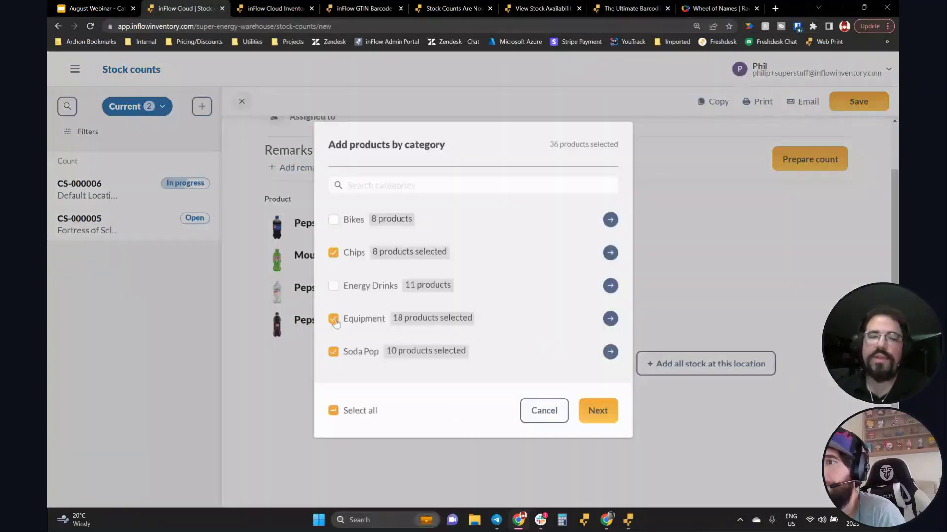
left_click(333, 318)
left_click(333, 352)
left_click(598, 410)
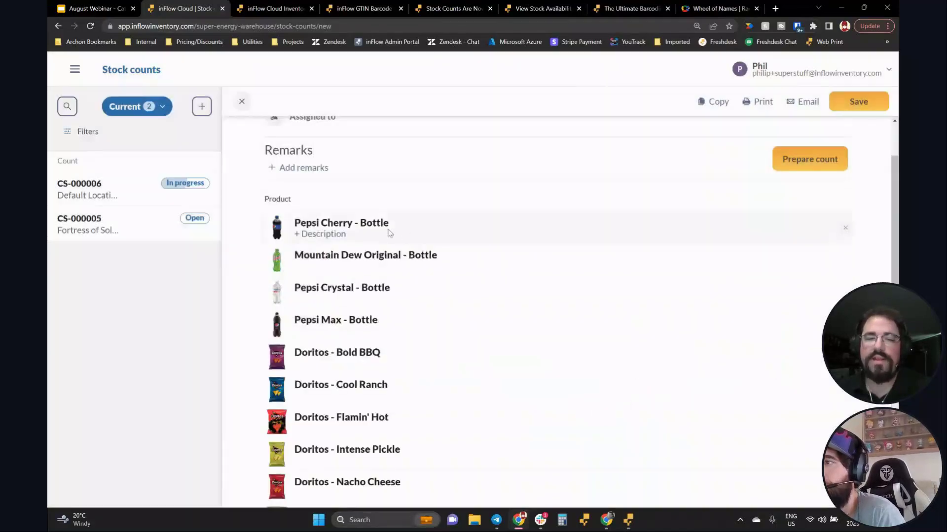
Review the products added to the count and add all stock at this location.
scroll(389, 233, "down", 5)
scroll(365, 277, "up", 5)
scroll(355, 253, "down", 1)
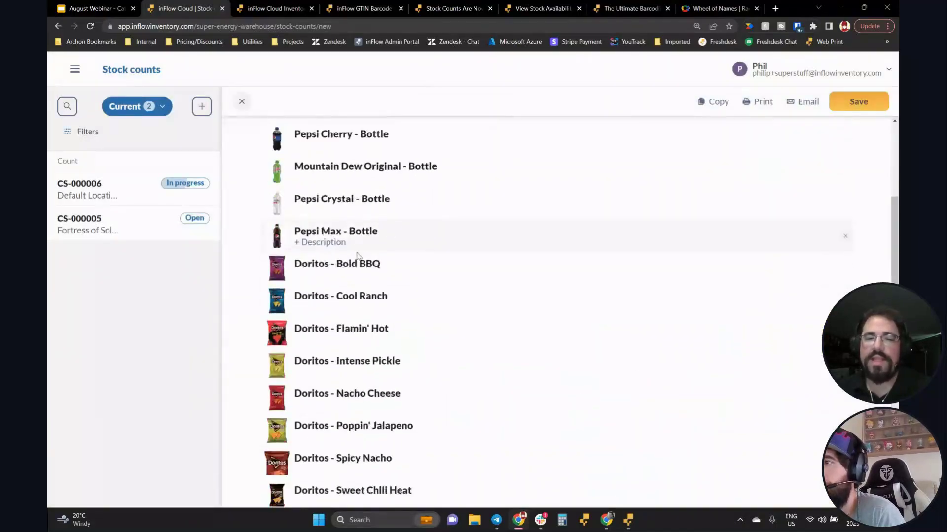
scroll(358, 256, "down", 3)
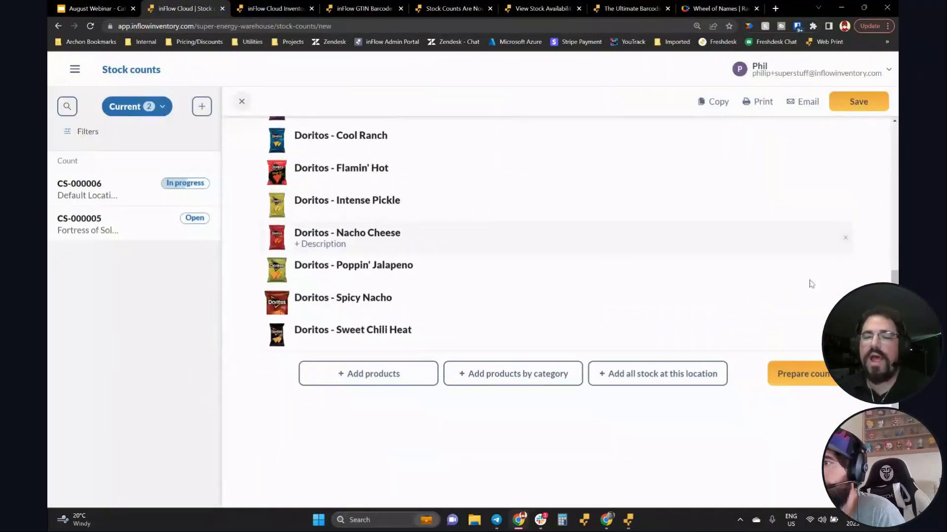
left_click(662, 376)
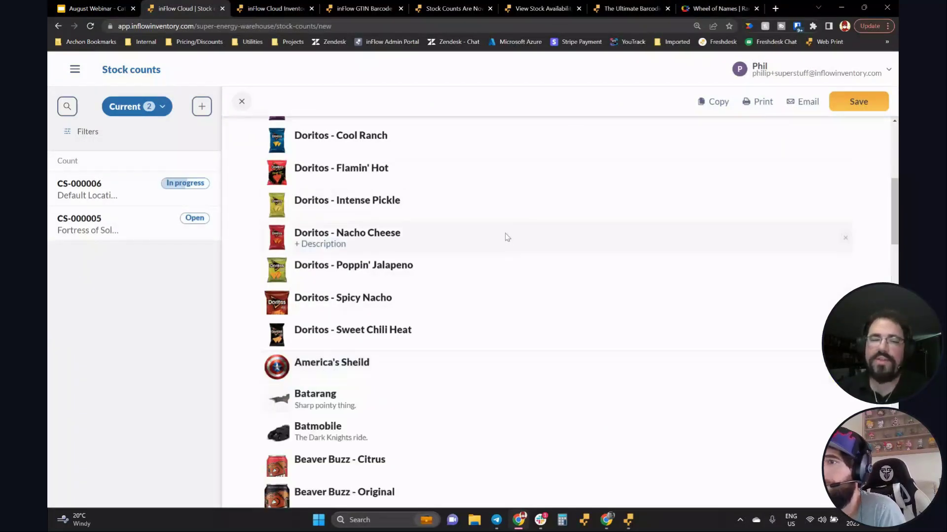
Review the full product list of the new count and start preparing its count sheets.
scroll(405, 241, "down", 5)
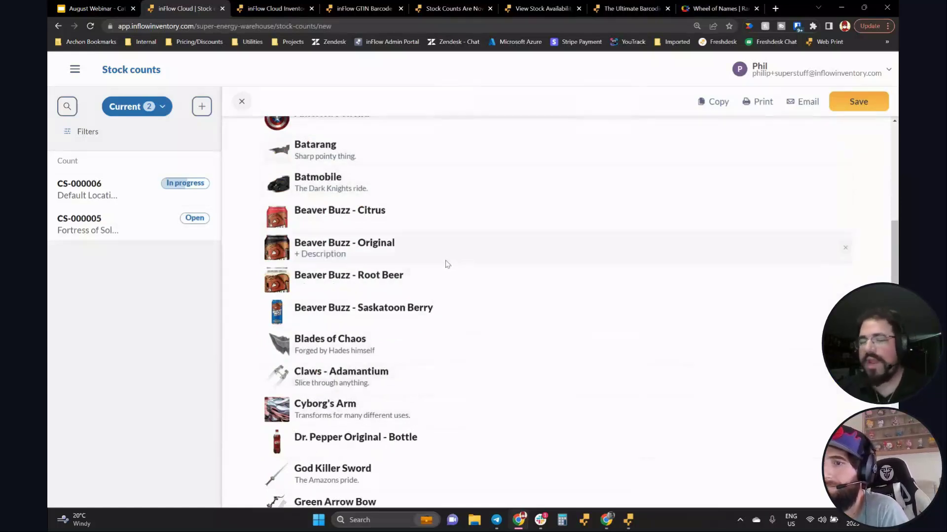
scroll(427, 237, "down", 15)
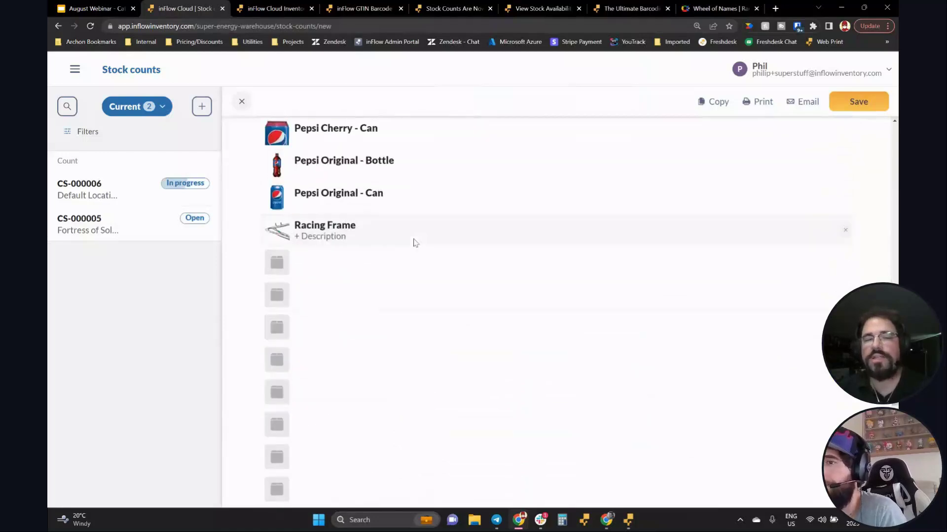
scroll(408, 250, "down", 5)
scroll(408, 221, "up", 15)
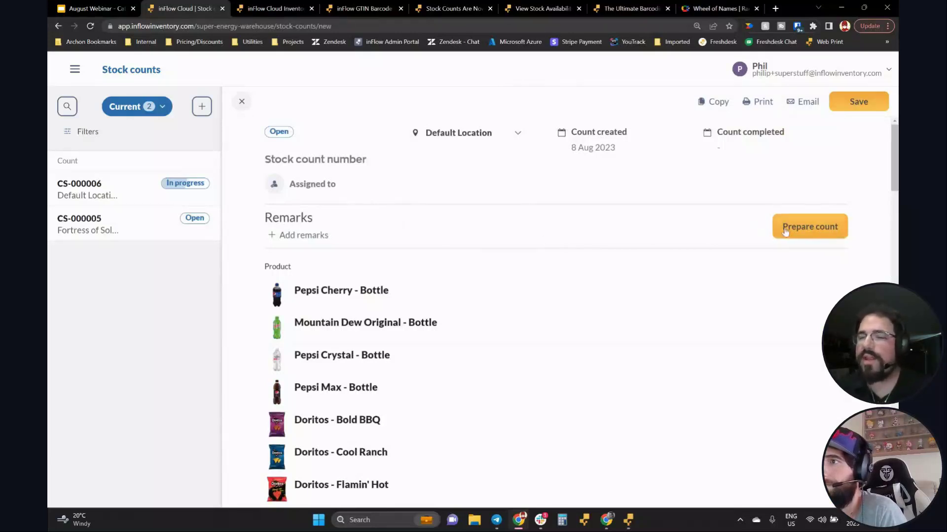
left_click(810, 228)
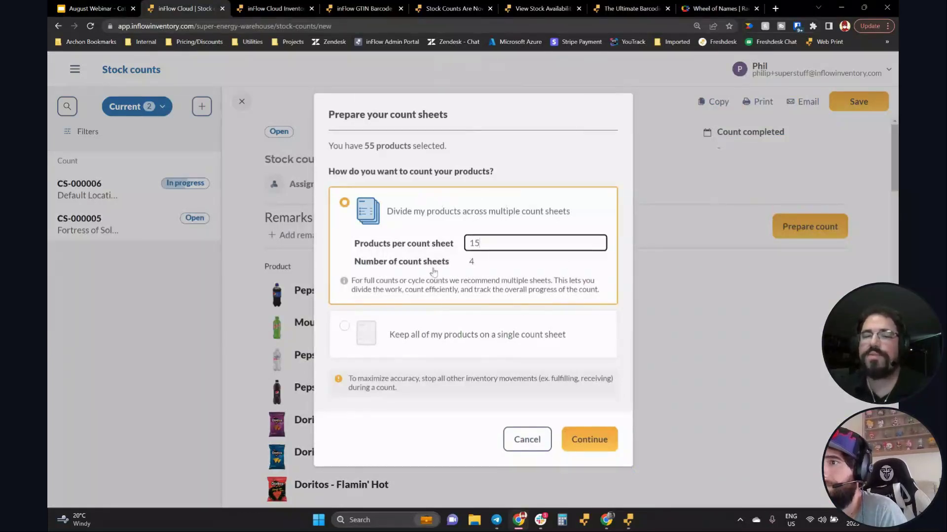
Try the option to keep all products on a single count sheet.
left_click(432, 344)
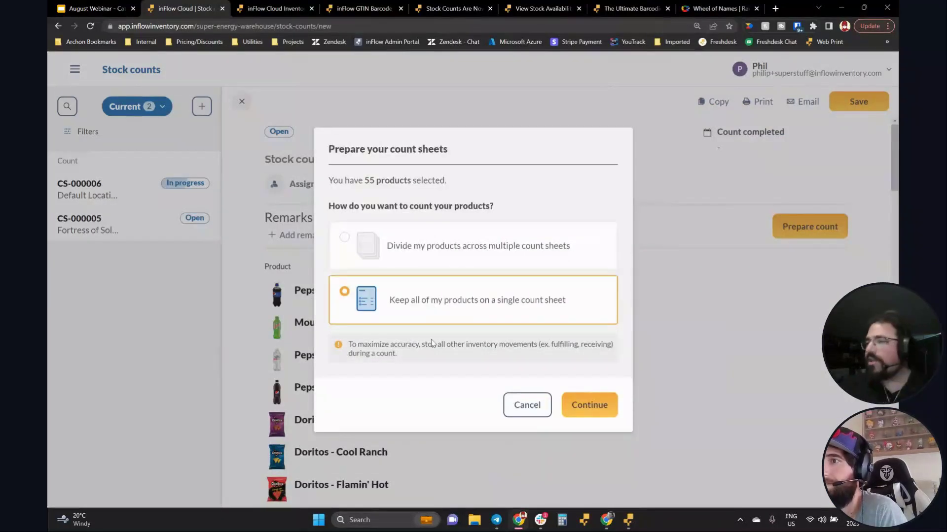
left_click_drag(399, 305, 631, 293)
left_click(548, 303)
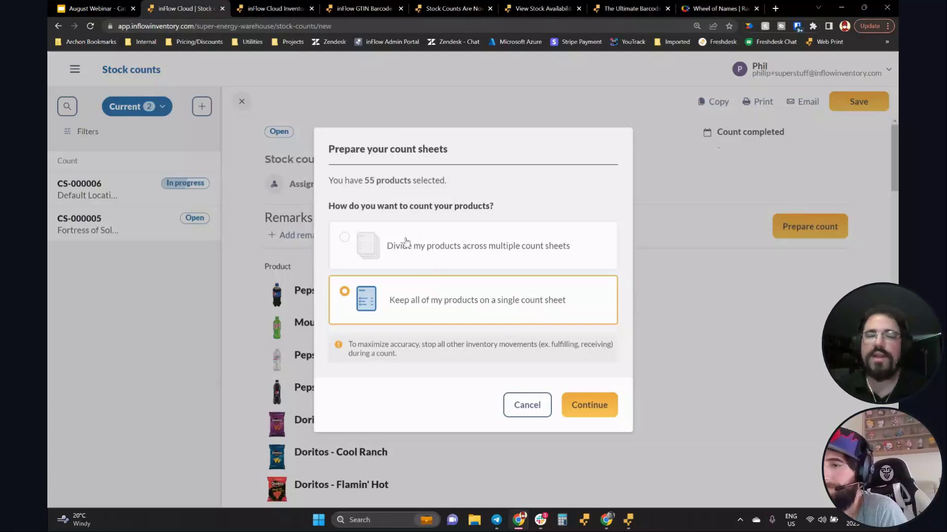
Divide the products across multiple count sheets with 50 products per sheet and generate the sheets.
left_click(445, 251)
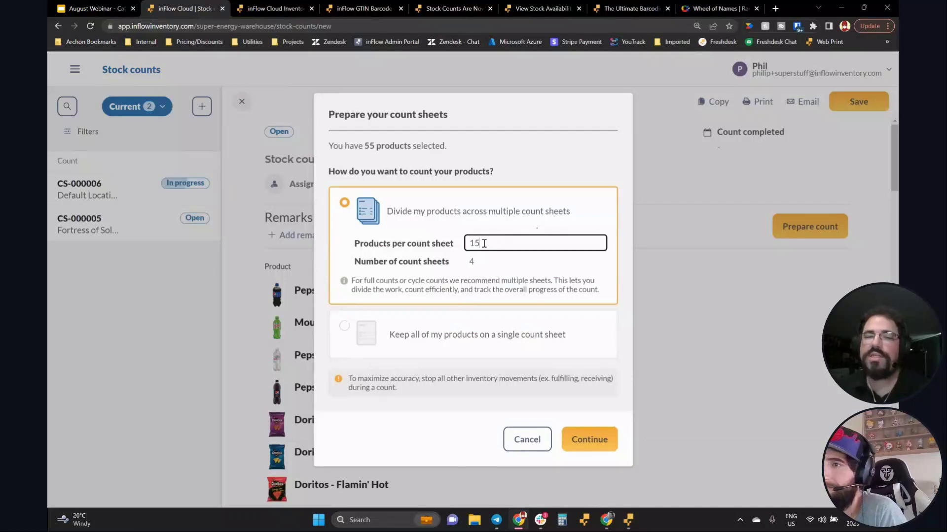
left_click_drag(481, 243, 450, 251)
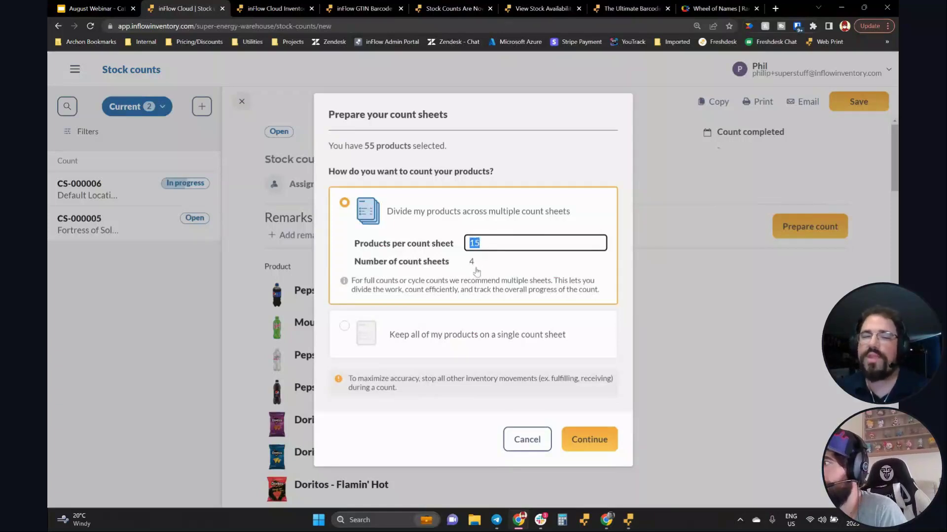
type("50")
key("Tab")
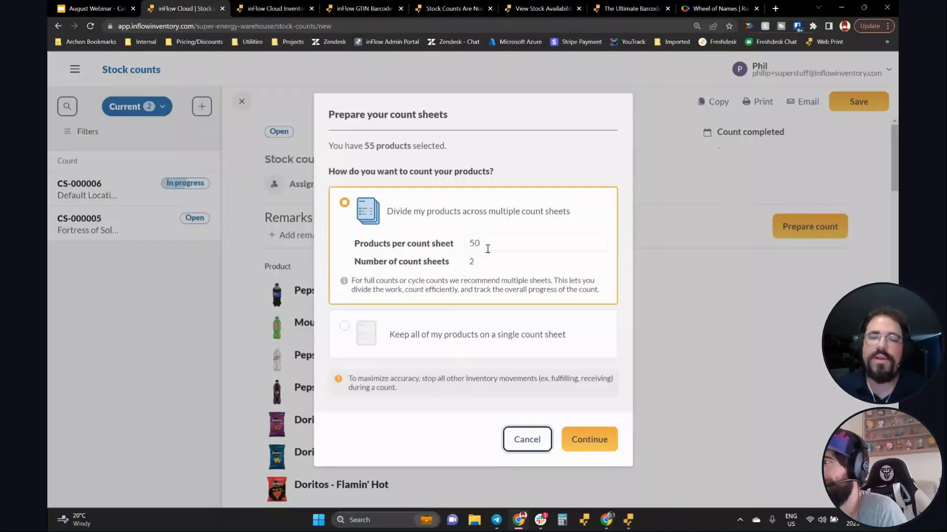
key("shift+Tab")
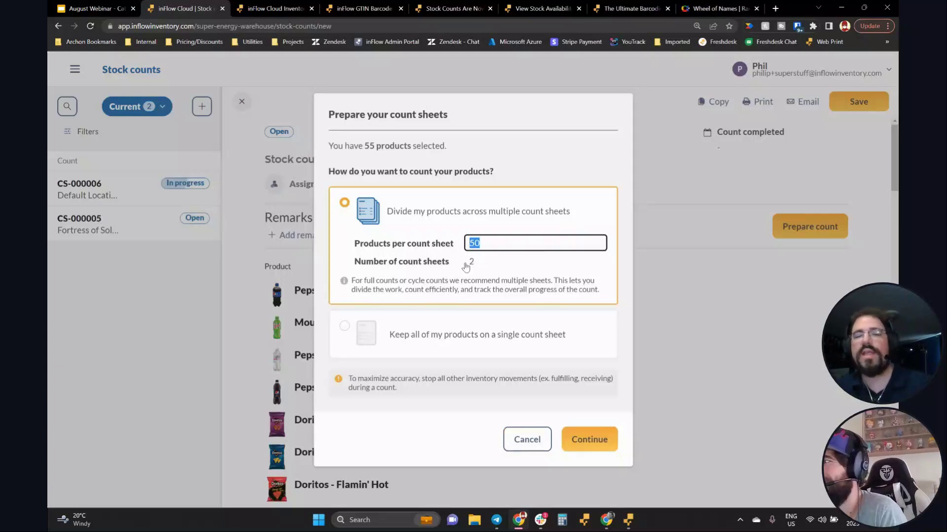
left_click_drag(476, 263, 425, 266)
left_click(425, 265)
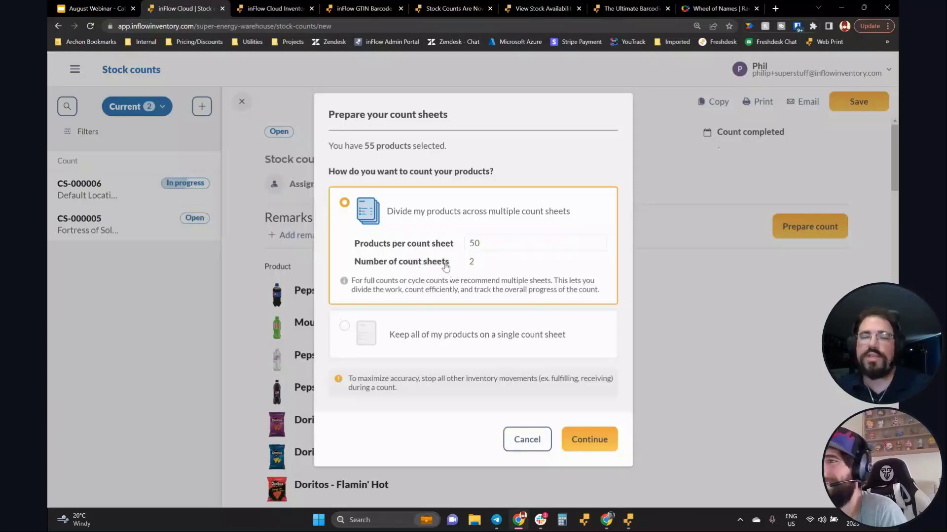
left_click(588, 448)
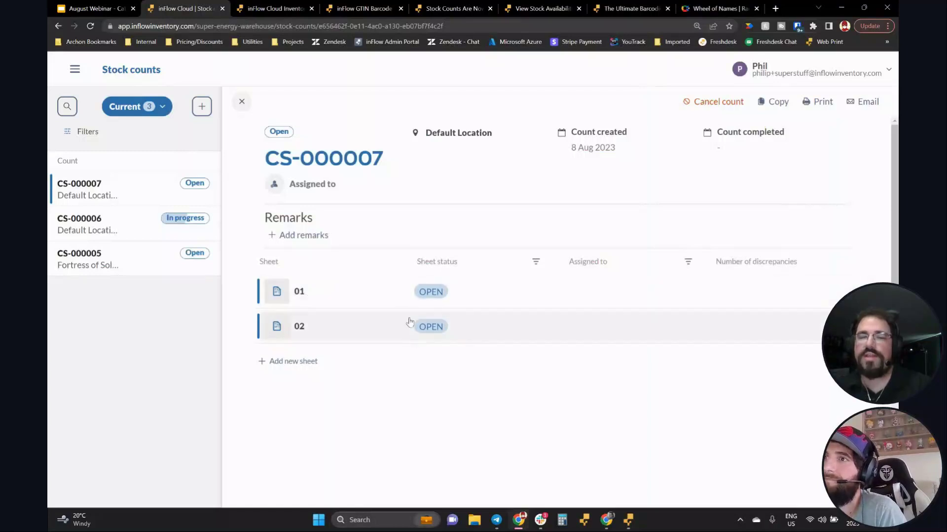
Assign Sheet 01 to the other team member, then close the count and save the changes.
left_click(396, 300)
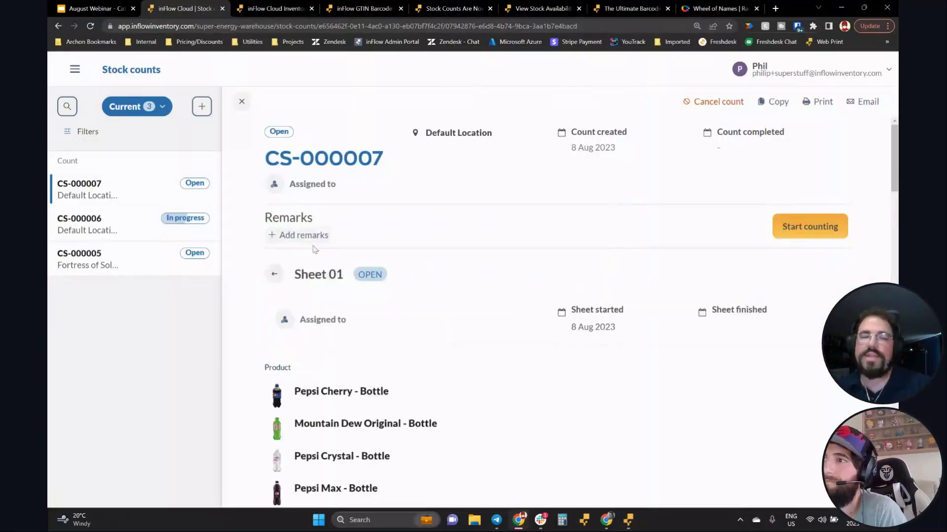
left_click(311, 318)
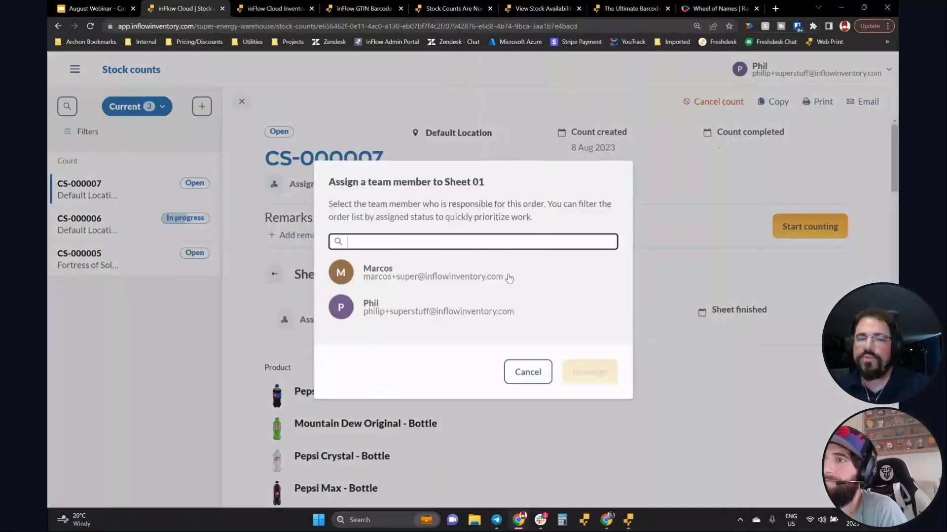
left_click(387, 275)
left_click(603, 373)
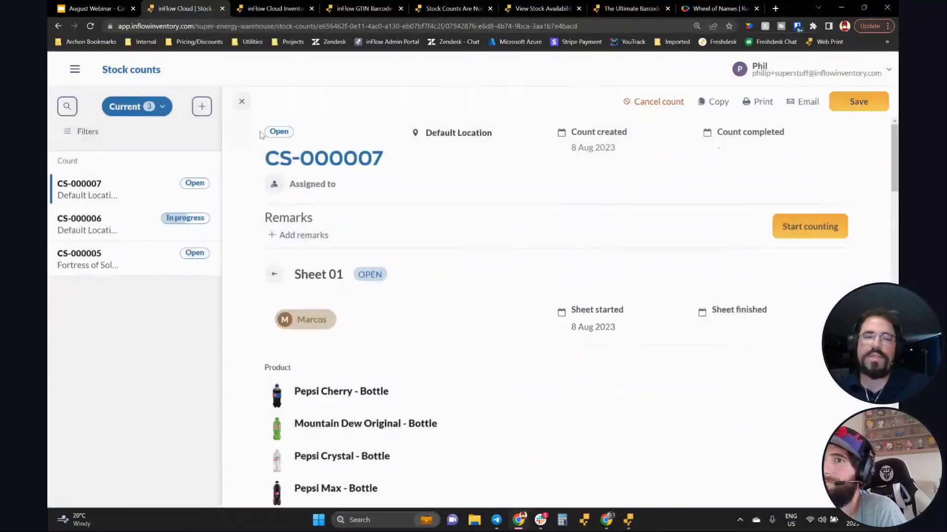
left_click(241, 101)
left_click(477, 291)
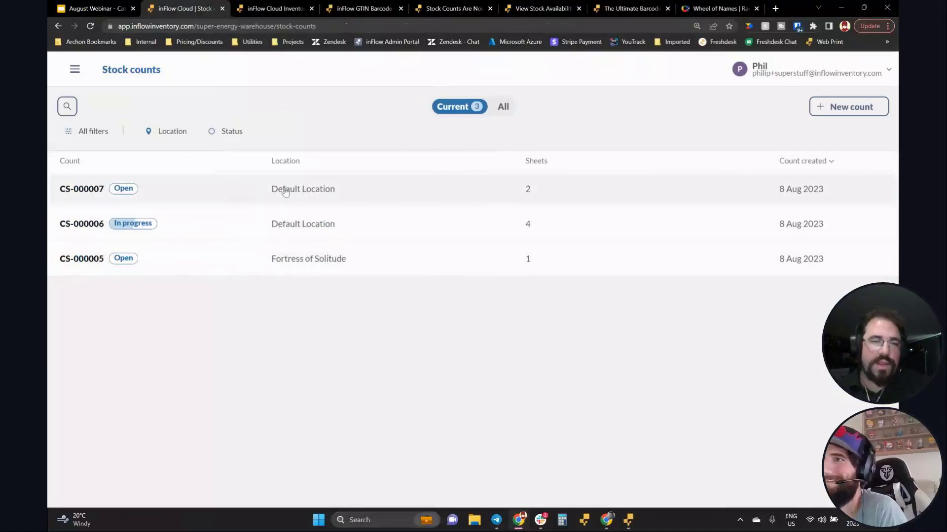
Reopen count CS-000007, assign Sheet 02 to the signed-in team member and save the change.
left_click(285, 192)
left_click(385, 326)
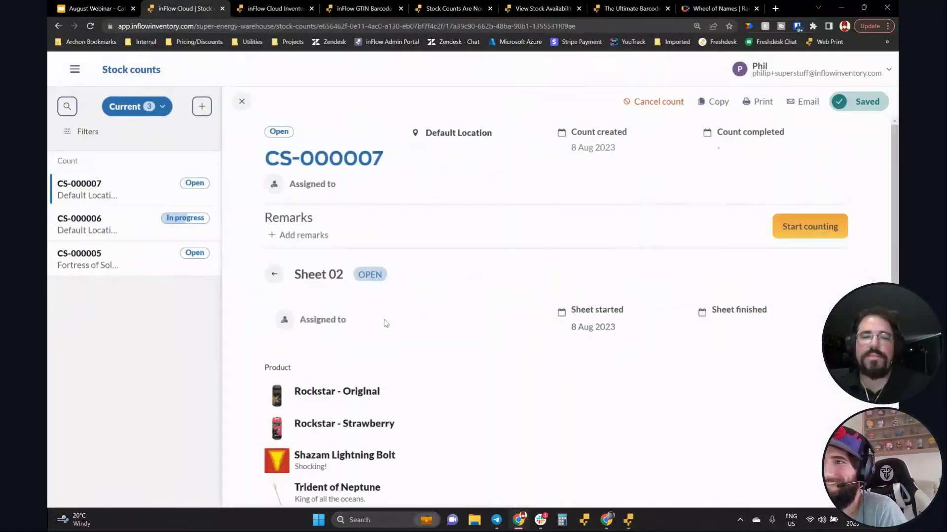
left_click(325, 321)
left_click(367, 320)
left_click(593, 367)
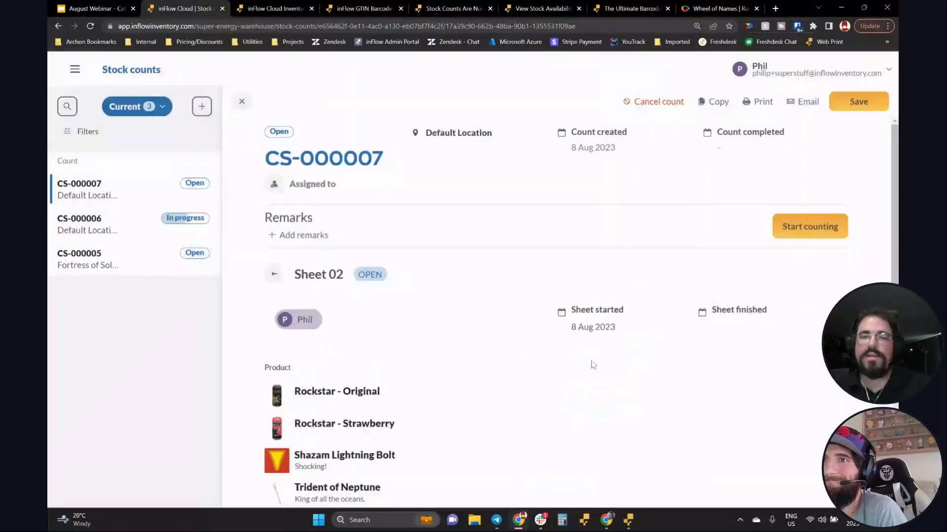
left_click(274, 274)
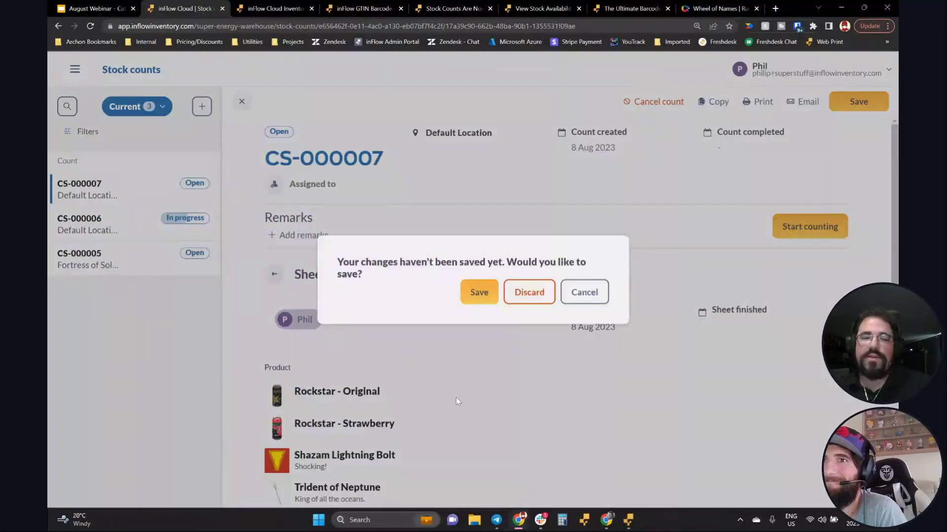
left_click(479, 292)
Check each sheet's assignee, look into Sheet 02 and examine who is active on Sheet 01.
scroll(542, 314, "down", 2)
scroll(542, 314, "down", 1)
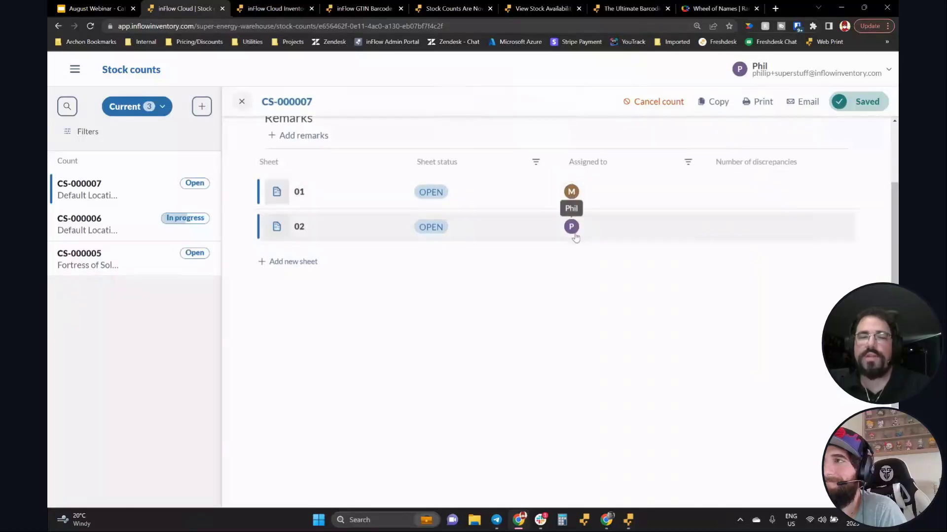
scroll(509, 330, "up", 3)
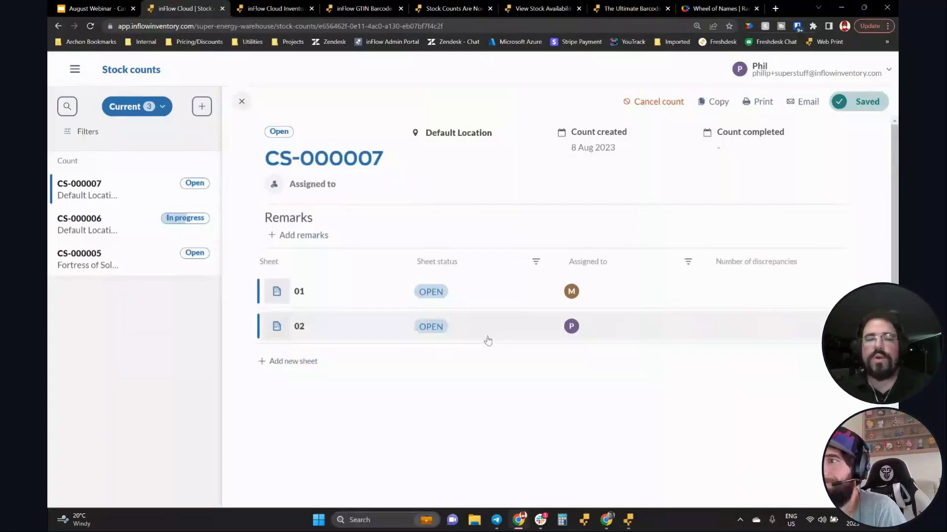
left_click(432, 338)
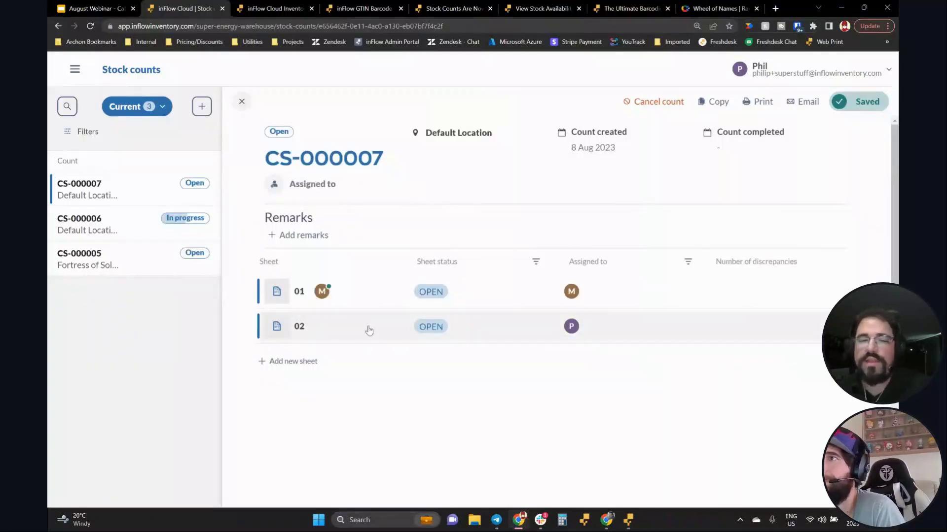
left_click(275, 274)
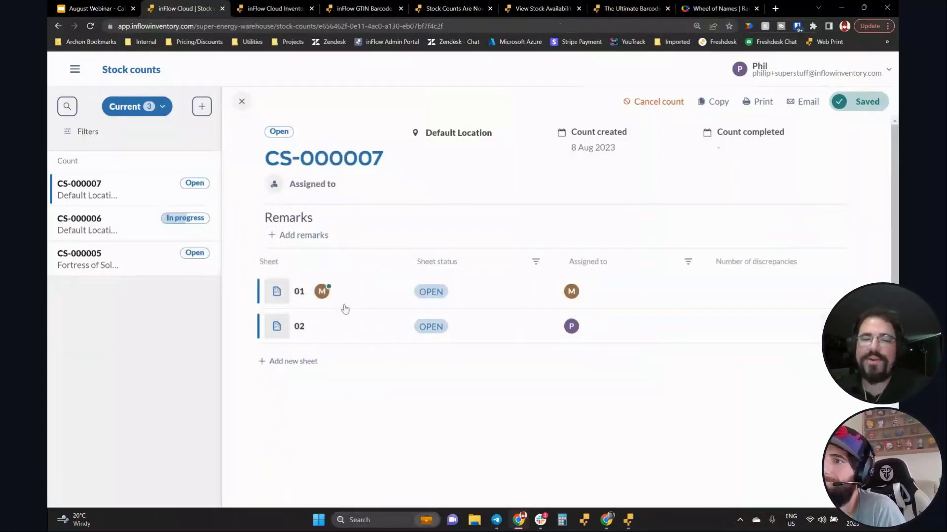
mouse_move(322, 296)
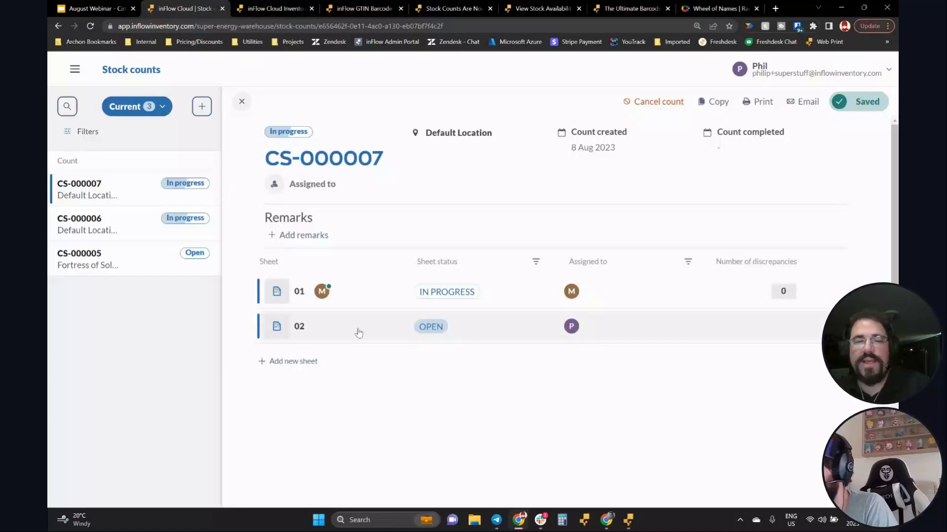
View Sheet 01's system quantities in view-only mode, look at Sheet 02 and return to the sheet overview.
left_click(379, 292)
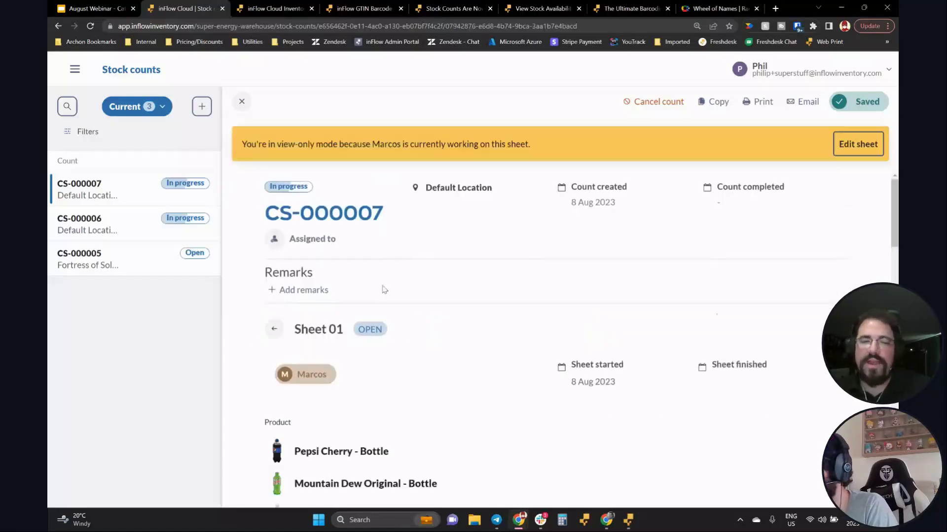
scroll(788, 294, "down", 6)
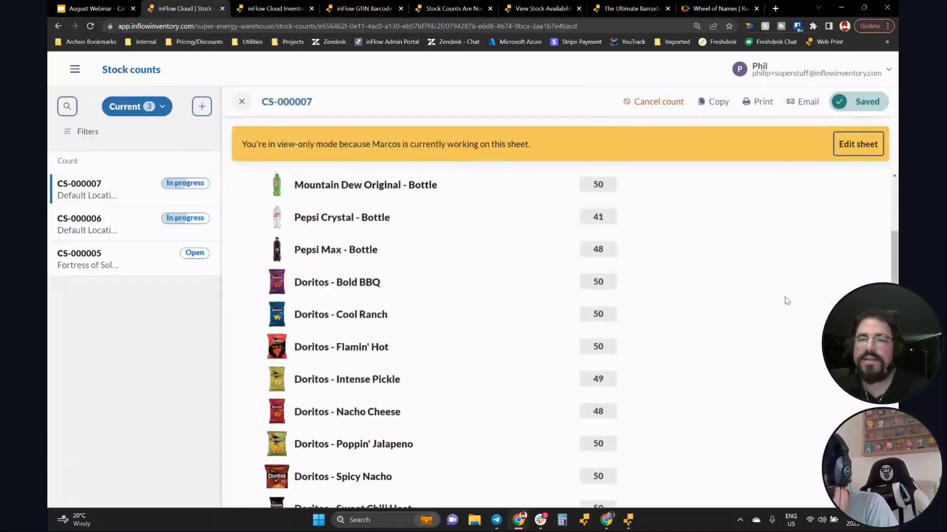
scroll(784, 298, "up", 6)
left_click(273, 329)
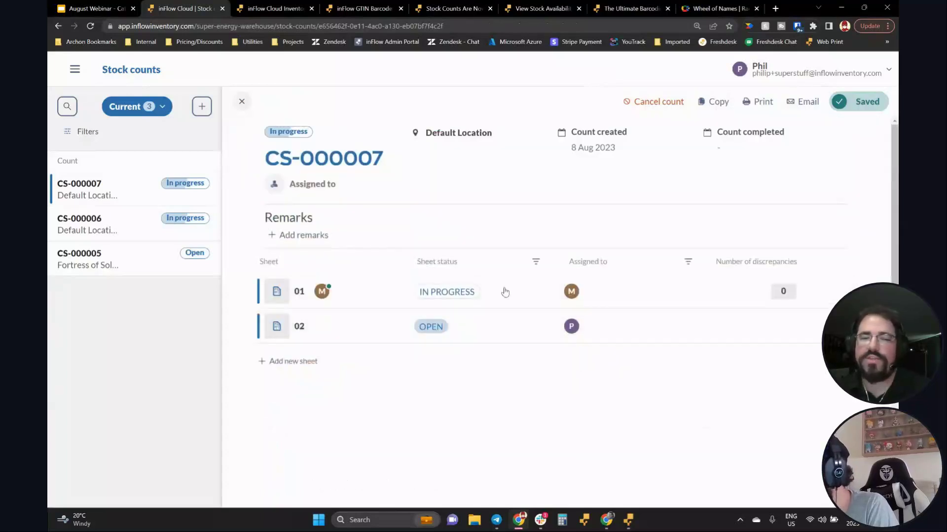
left_click(470, 329)
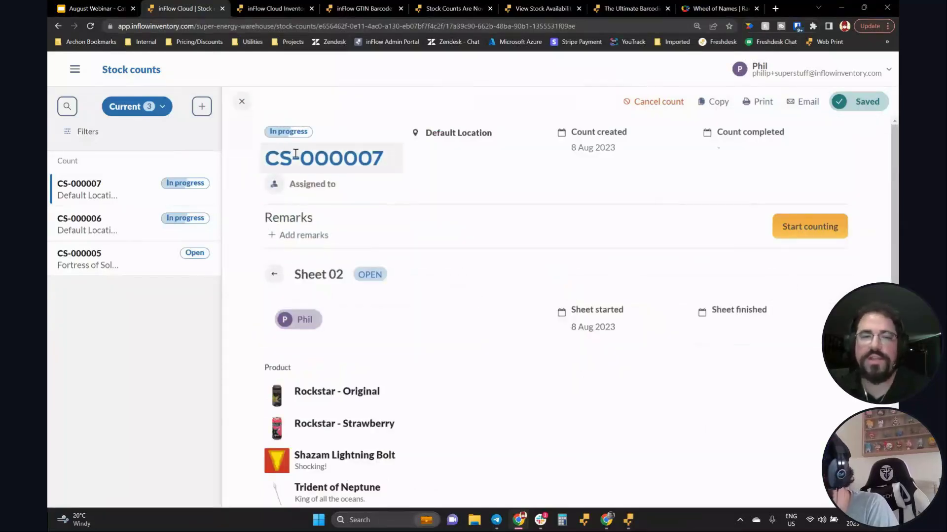
left_click(274, 274)
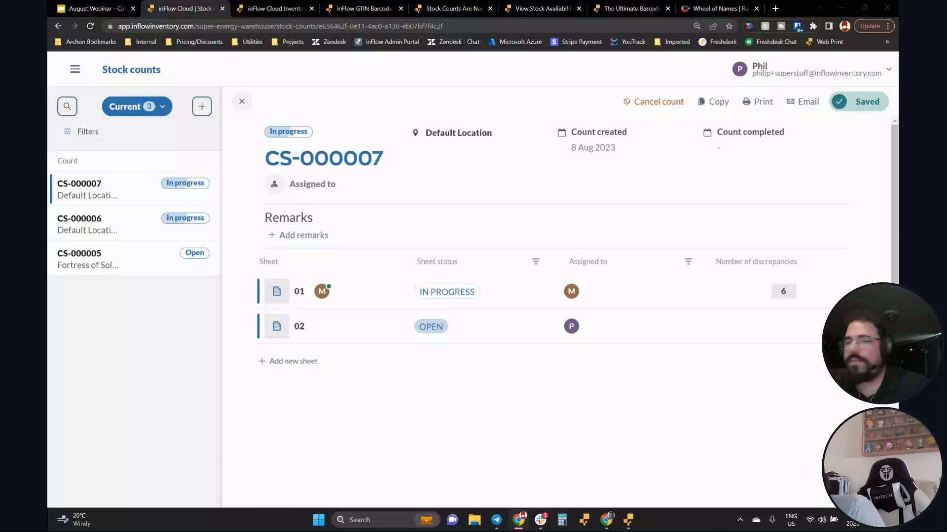
Open the printable version of Sheet 01 and examine its system quantities, counted quantities and discrepancies.
left_click(393, 304)
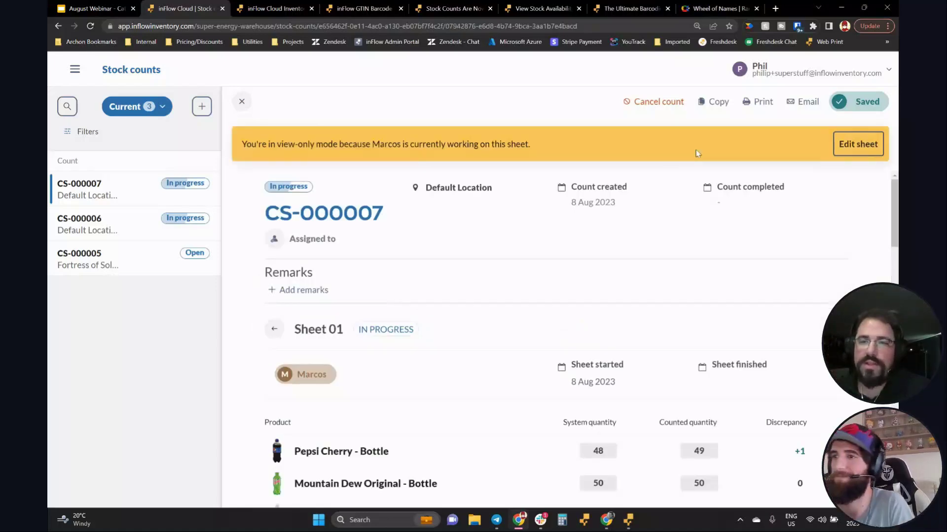
left_click(755, 102)
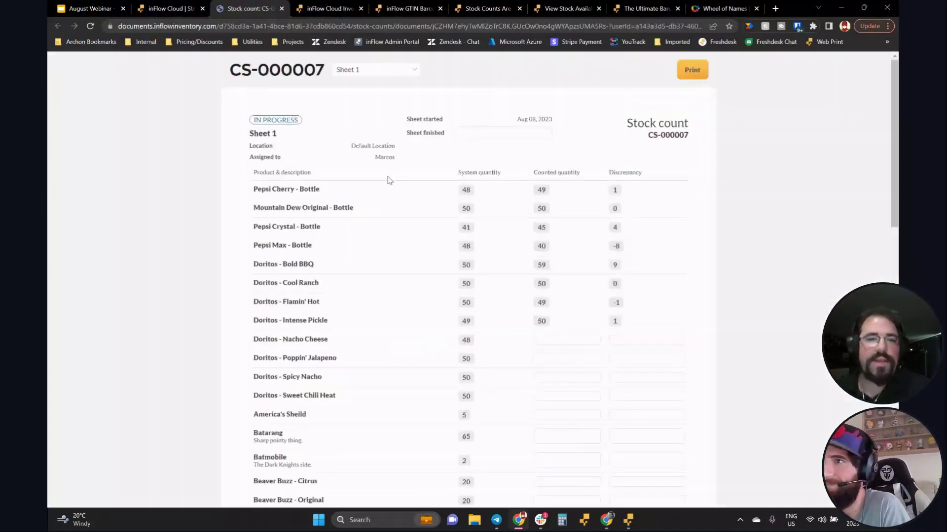
scroll(275, 231, "down", 8)
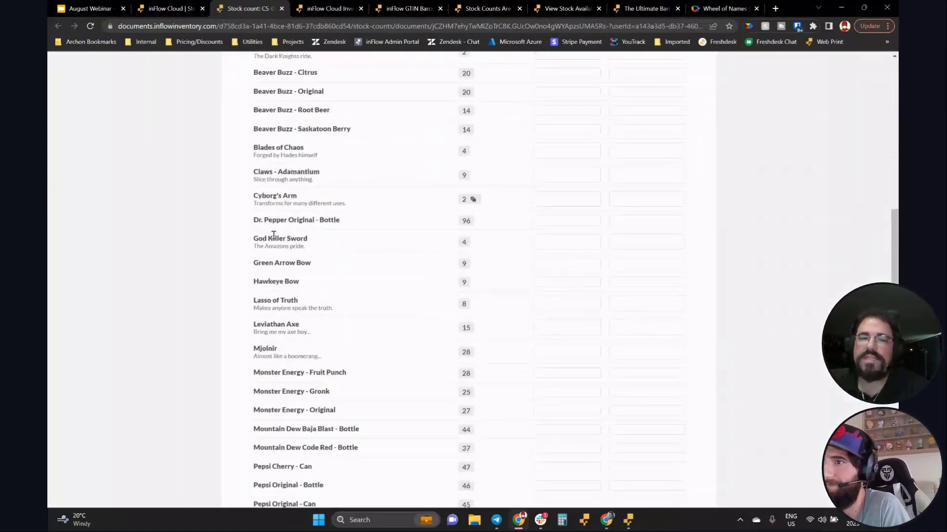
scroll(273, 235, "down", 7)
scroll(274, 242, "up", 15)
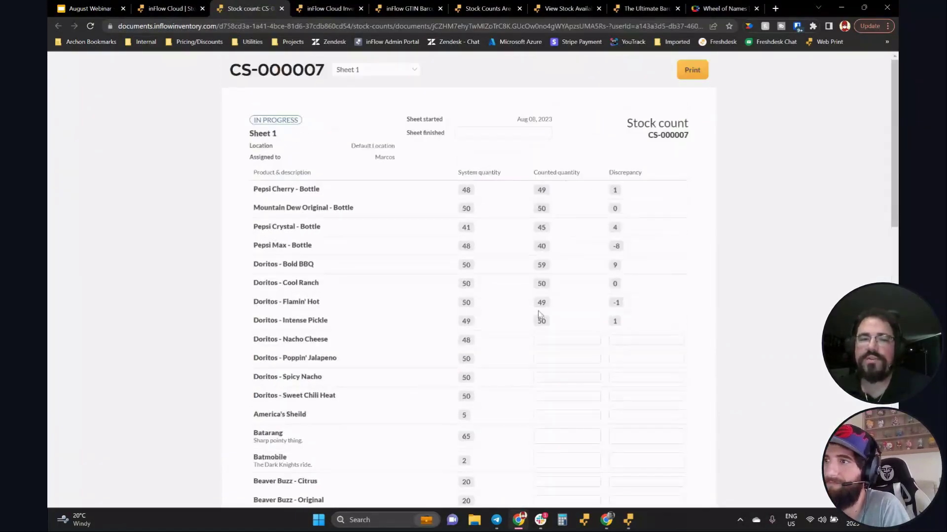
scroll(408, 243, "down", 2)
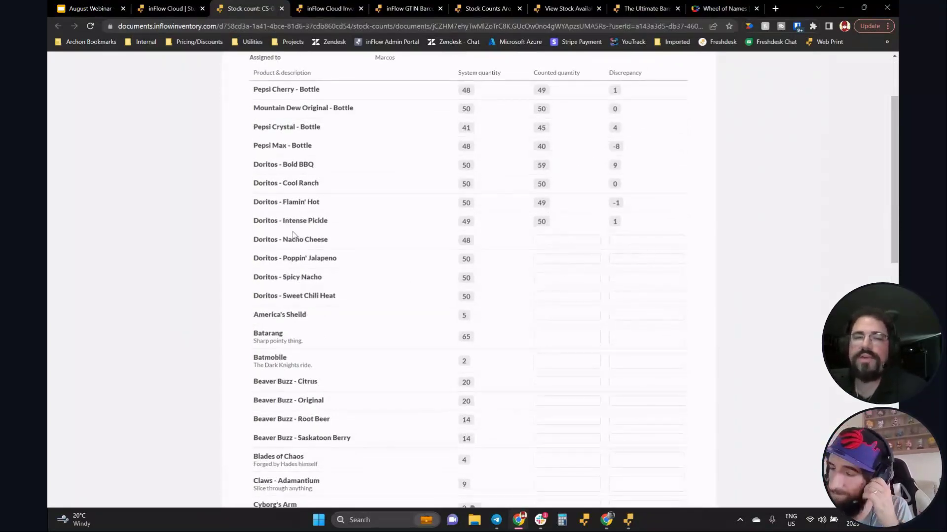
scroll(293, 234, "down", 10)
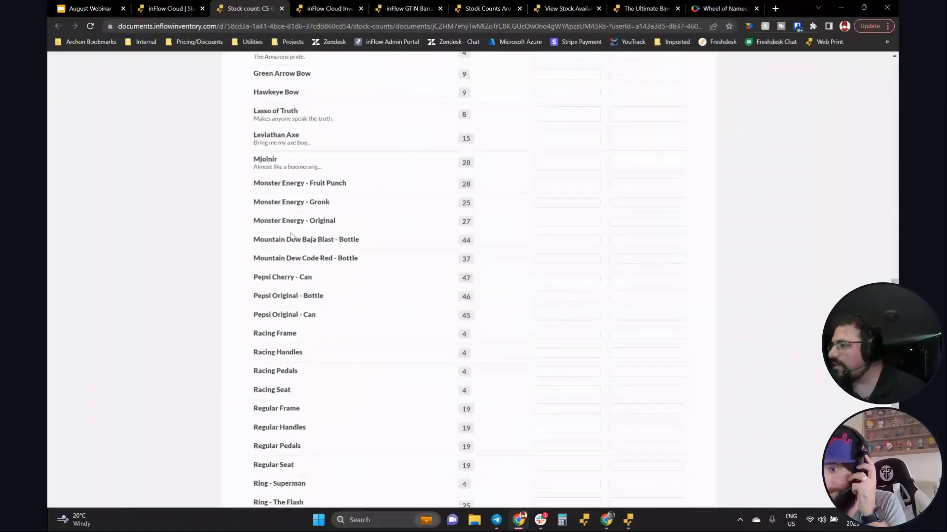
Close the printable sheet and look into Default Location in the inventory location settings, returning to the locations list.
scroll(291, 236, "up", 15)
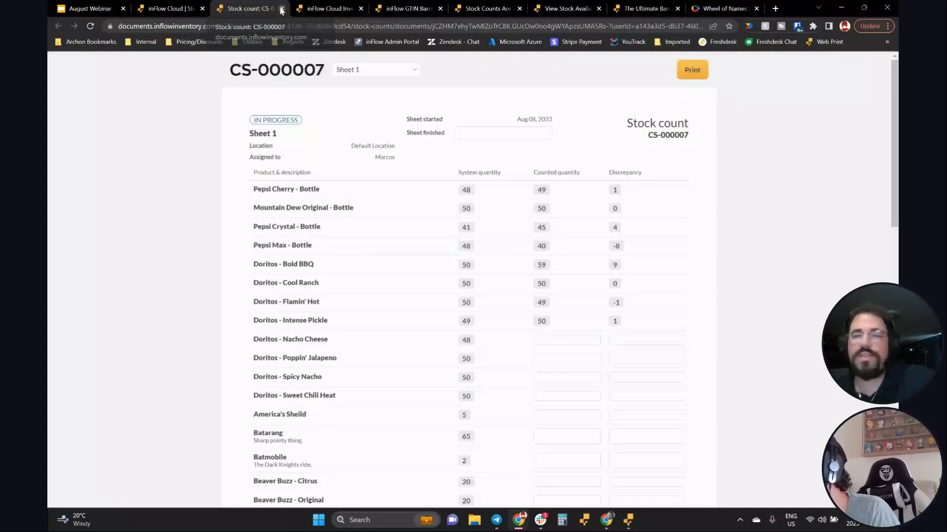
left_click(282, 10)
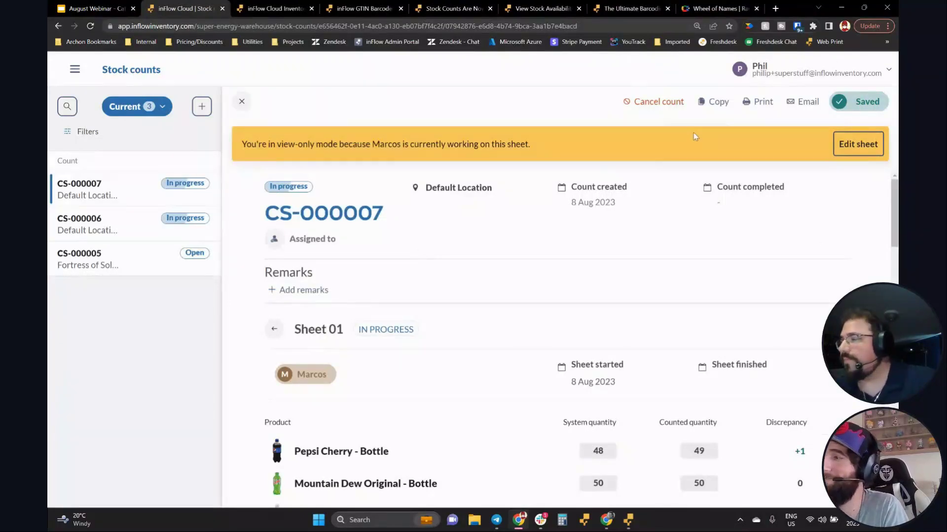
left_click(742, 69)
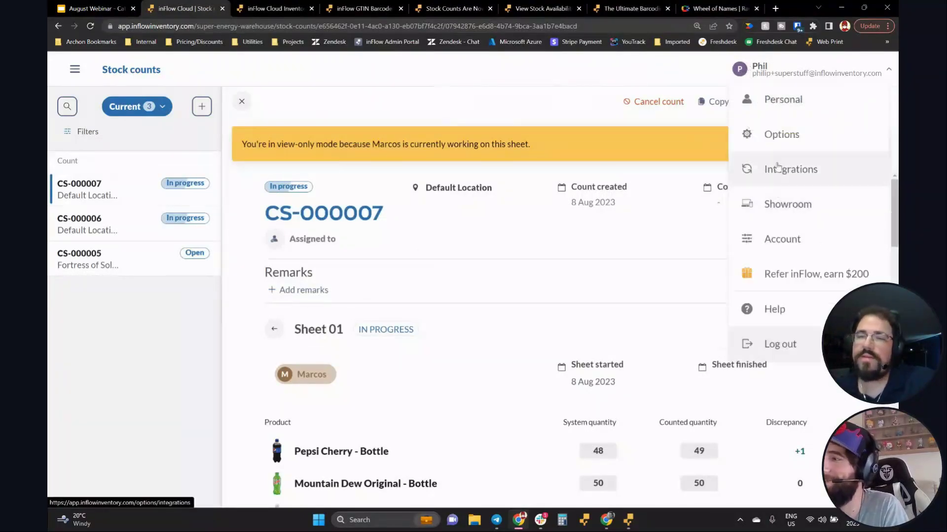
left_click(779, 137)
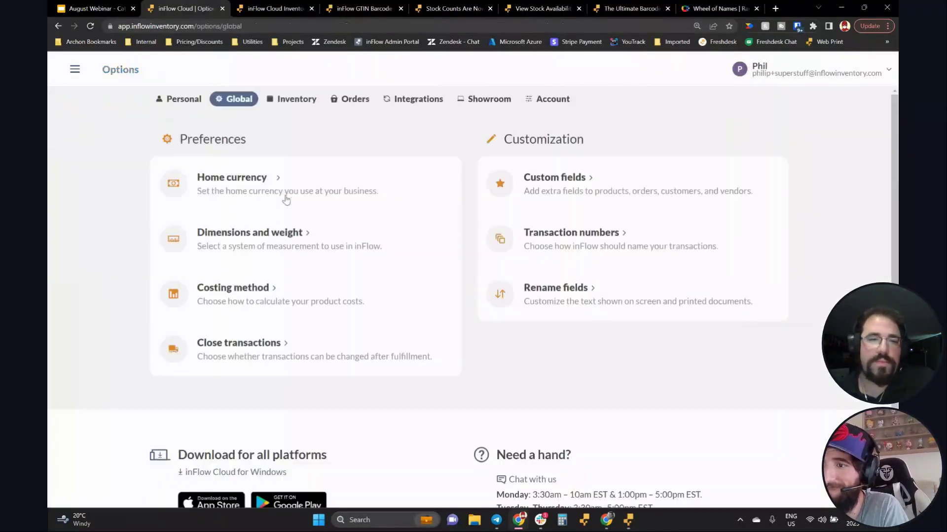
left_click(295, 101)
left_click(295, 160)
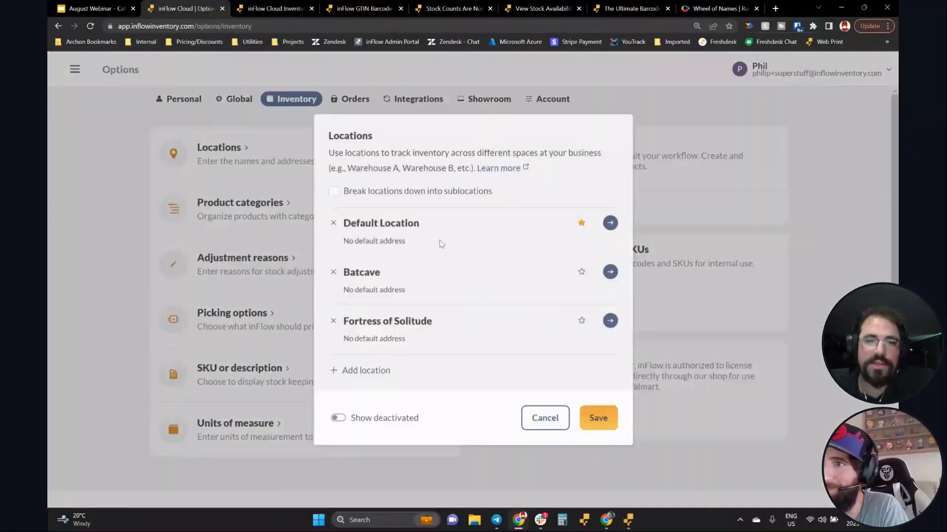
left_click(610, 223)
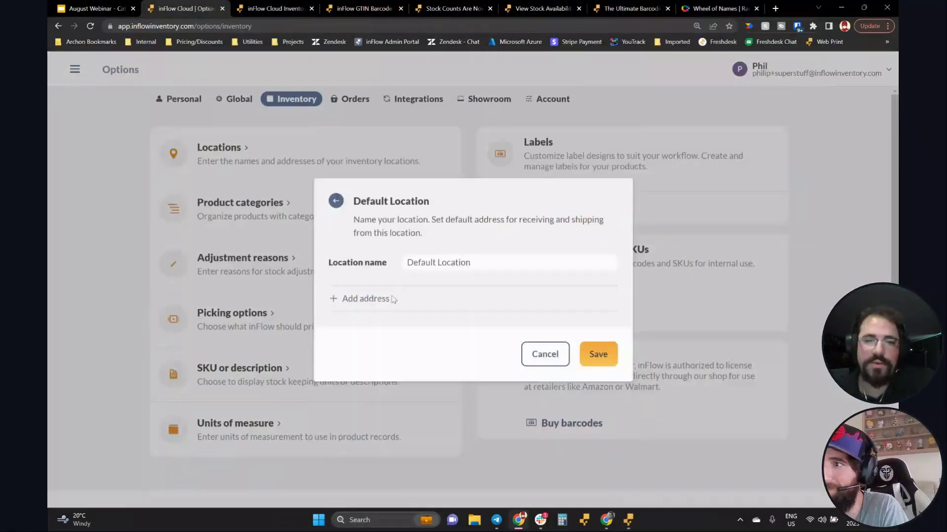
left_click(335, 201)
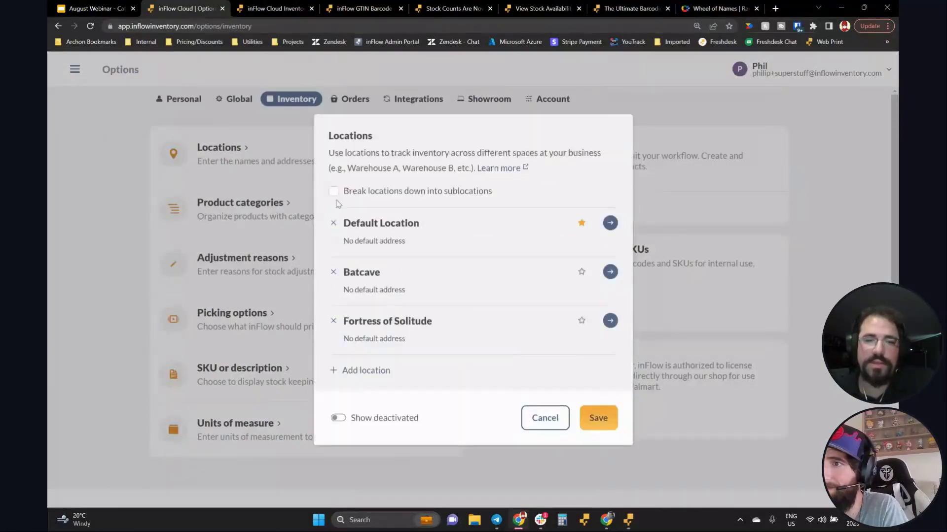
Start a new stock count for Default Location and add all stock at this location.
left_click(139, 321)
left_click(139, 321)
left_click(705, 355)
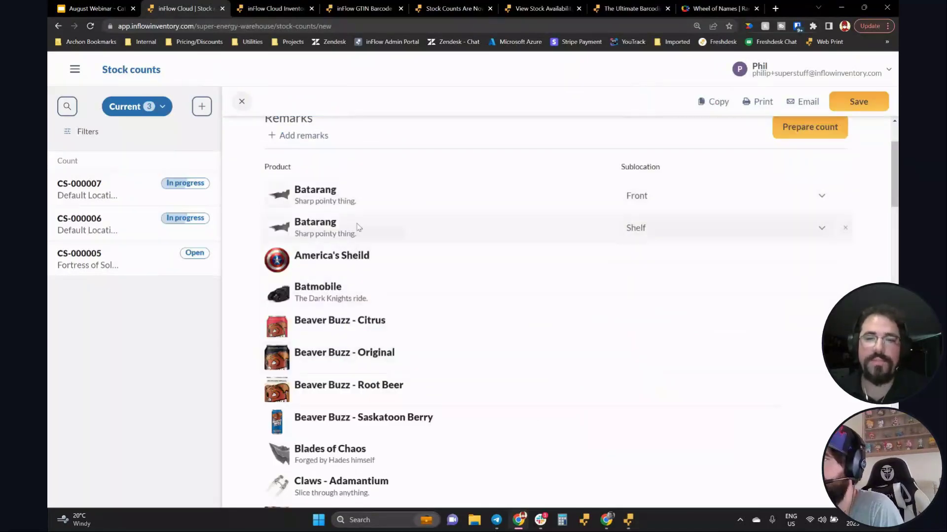
scroll(362, 230, "down", 10)
scroll(359, 248, "up", 20)
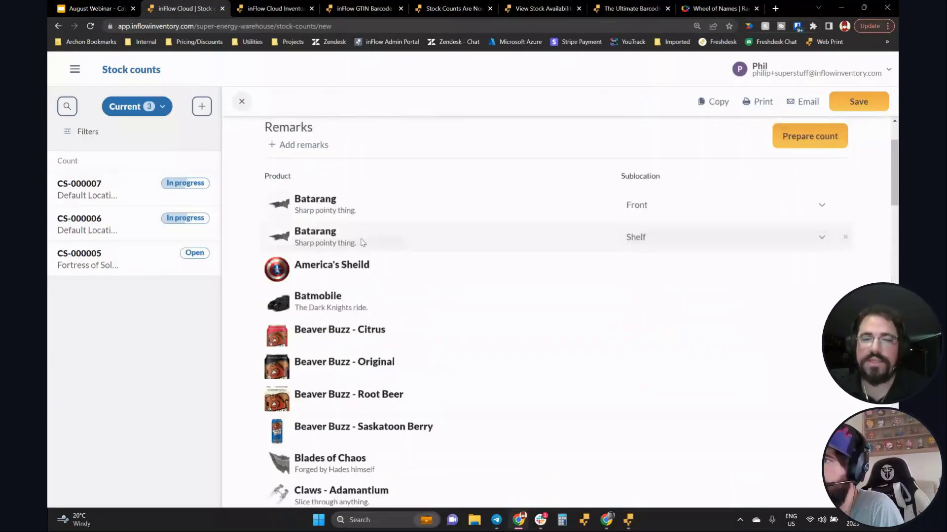
Look at the sublocation choices for the first Batarang line and examine the options for adding products to the count.
left_click(645, 295)
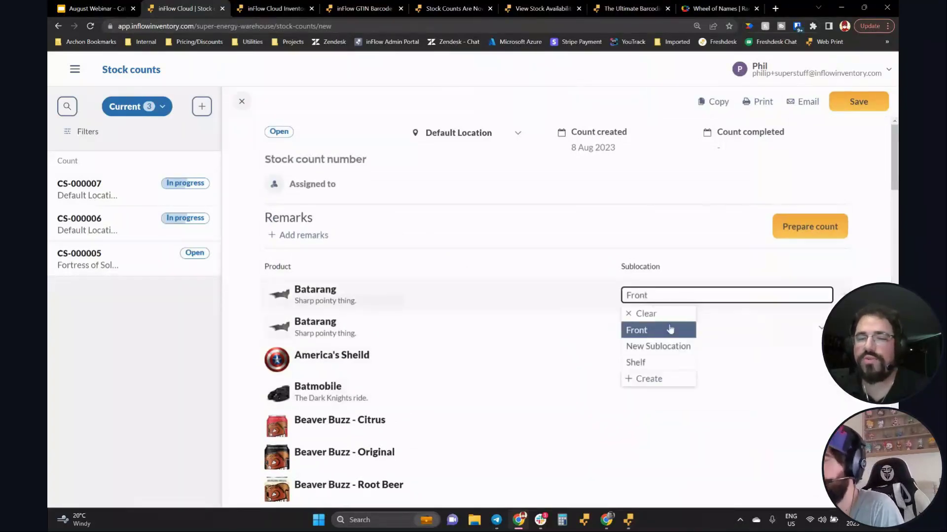
left_click(643, 267)
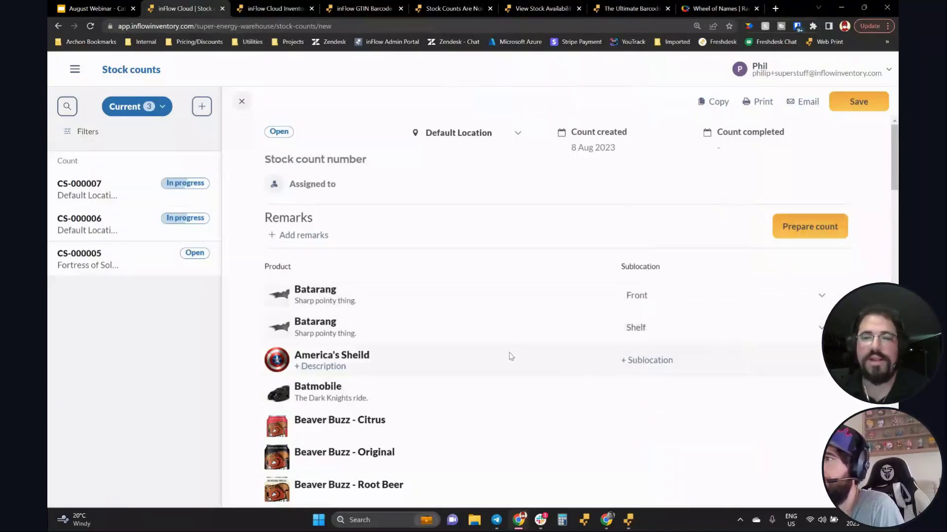
scroll(501, 344, "down", 15)
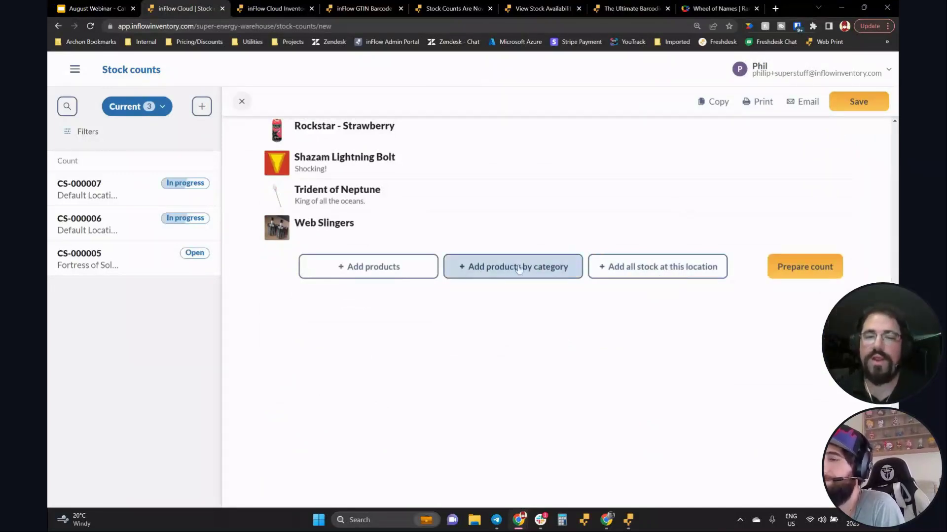
left_click(405, 276)
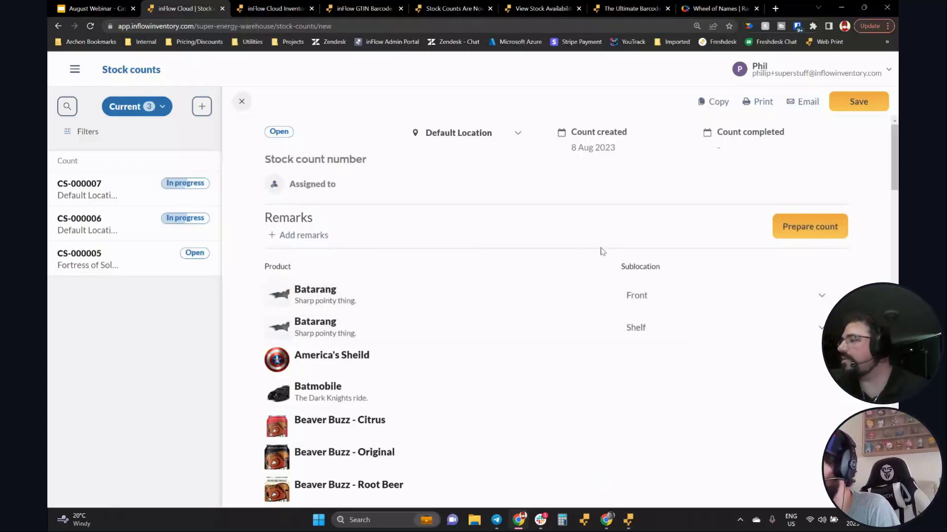
scroll(601, 252, "down", 10)
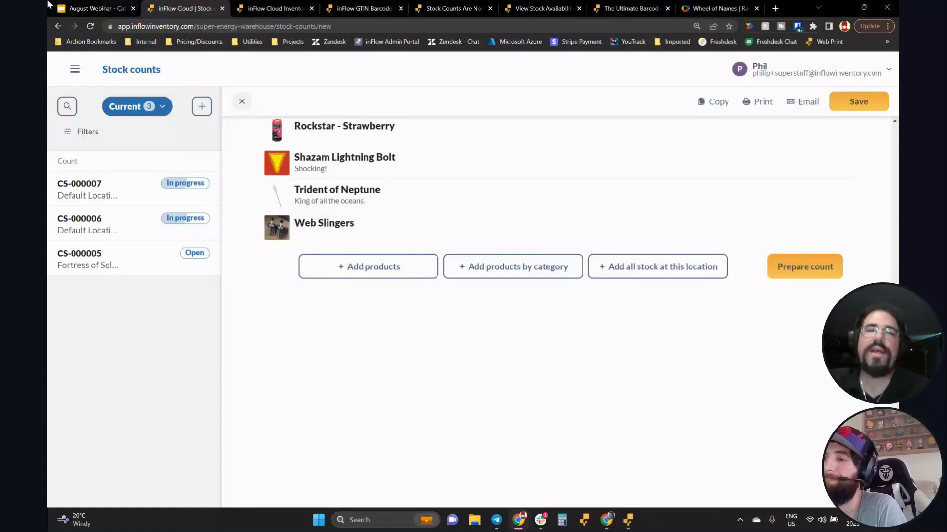
Switch to the August Webinar slides and advance to the Web Stock Adjustments slide.
left_click(90, 10)
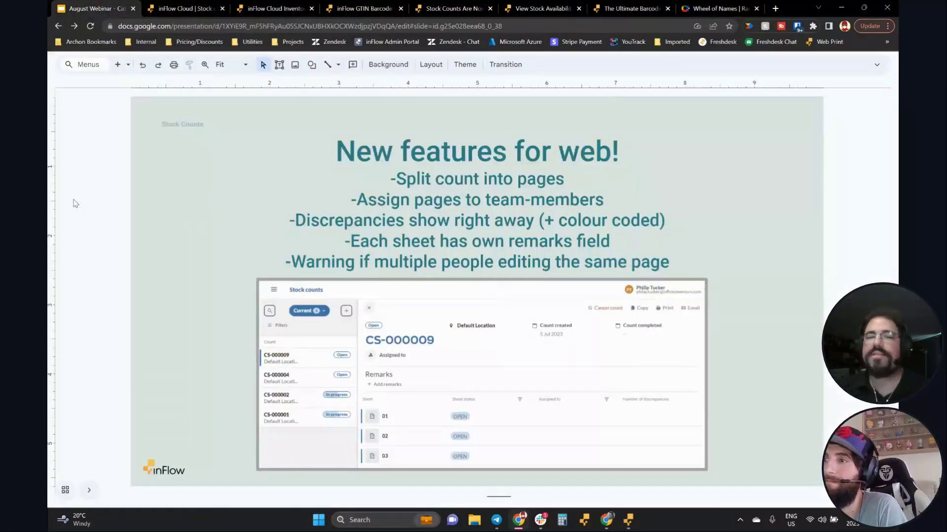
key("Down")
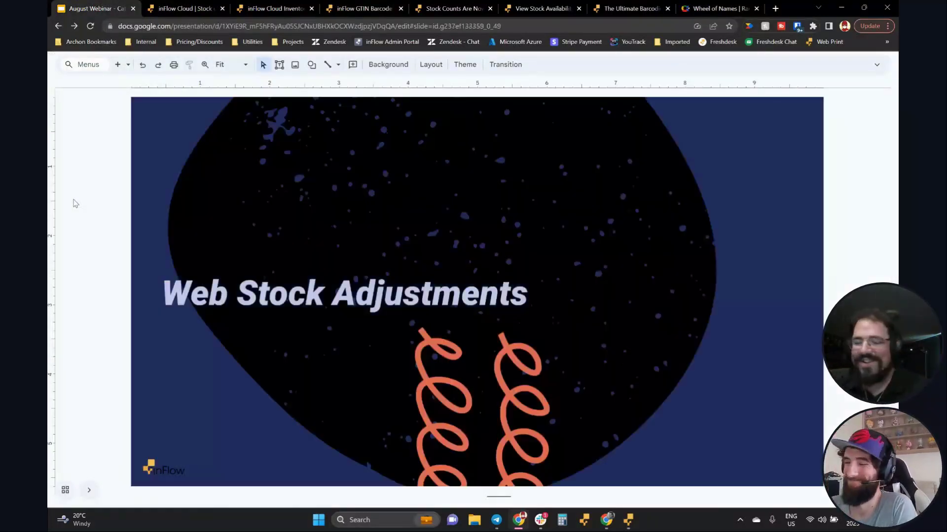
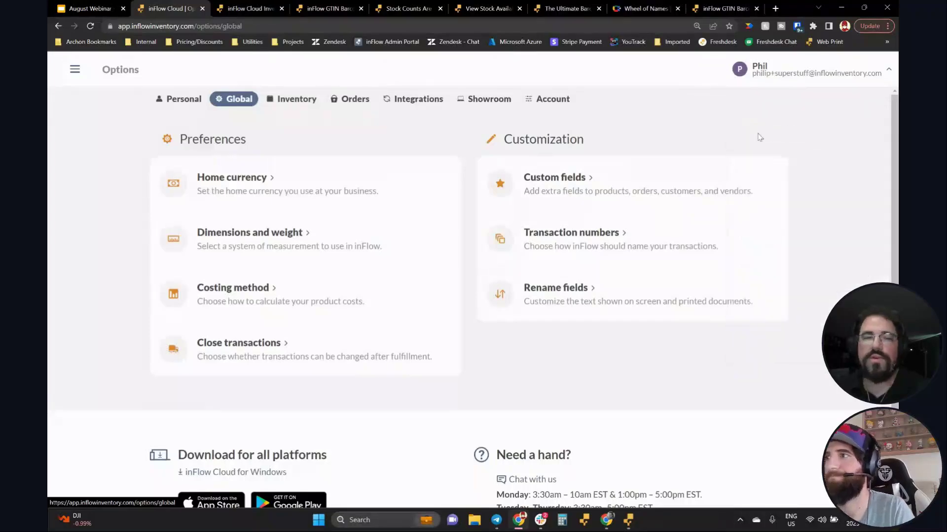
Open the Rename fields settings in inFlow and search the labels for "location".
left_click(74, 69)
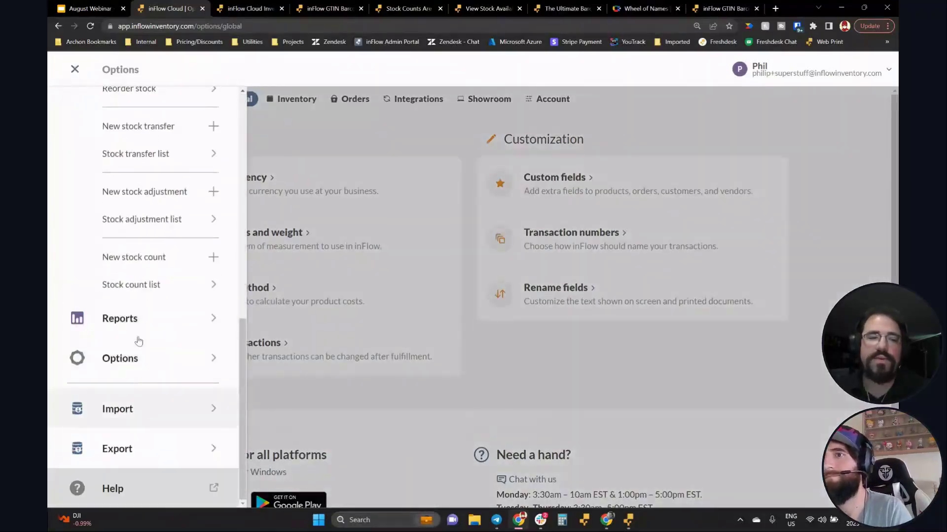
left_click(450, 404)
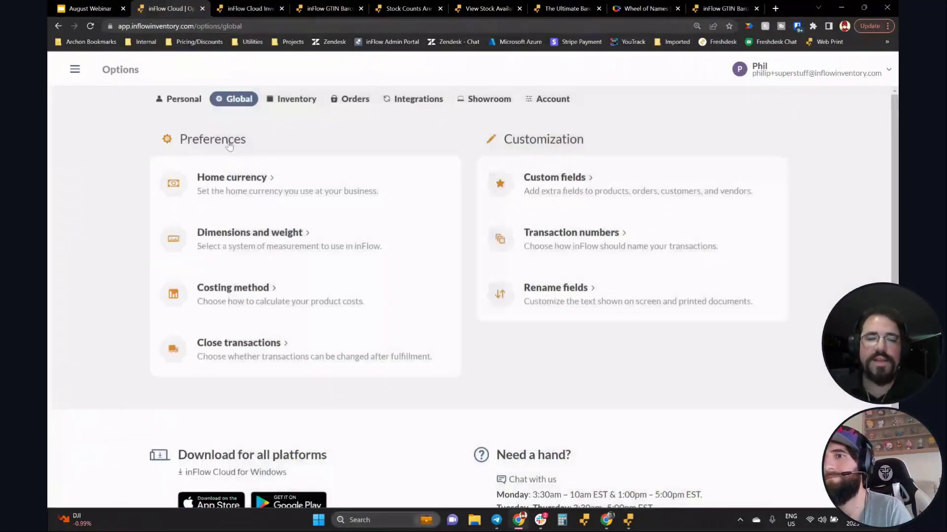
left_click(576, 300)
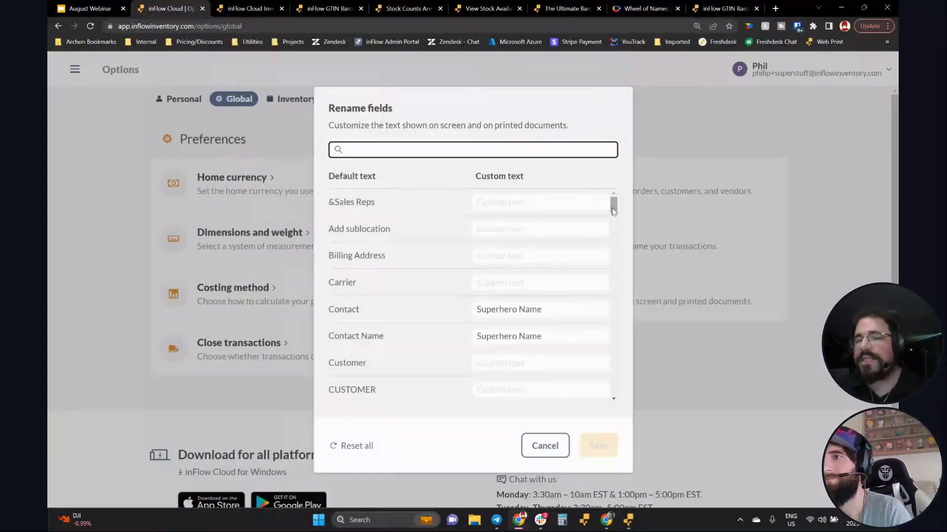
left_click_drag(614, 210, 618, 365)
left_click(454, 152)
type("location")
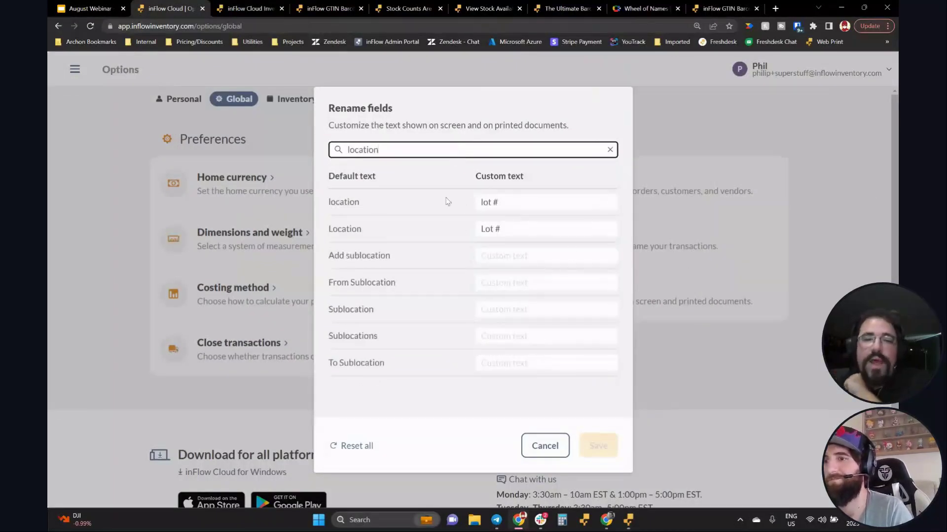
Examine the custom text of the location labels and the sublocation labels that can be renamed.
left_click(513, 227)
key("ctrl+a")
left_click(524, 223)
left_click(525, 206)
left_click(543, 207)
left_click(350, 256)
double_click(356, 310)
left_click(375, 338)
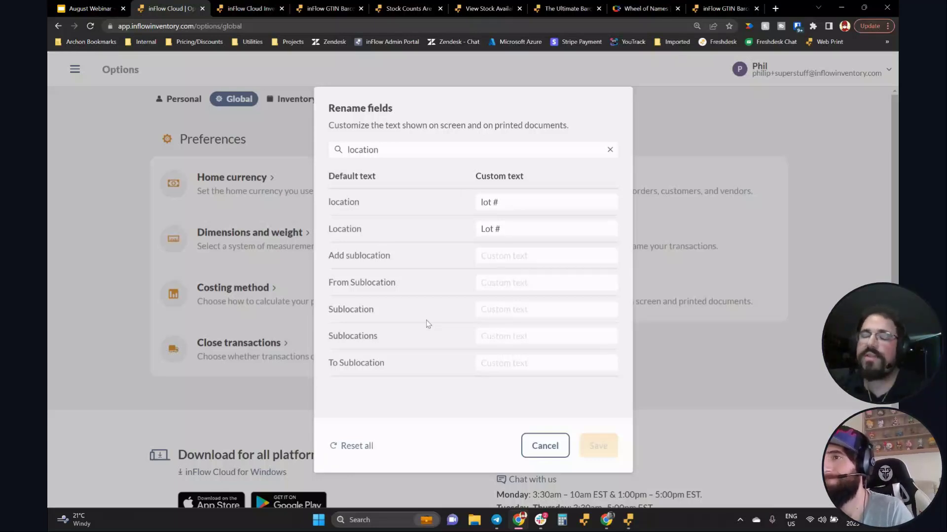
Clear the label search, look through the full list of renameable fields and close it without saving.
left_click(384, 150)
double_click(384, 150)
key("BackSpace")
left_click_drag(612, 217, 619, 297)
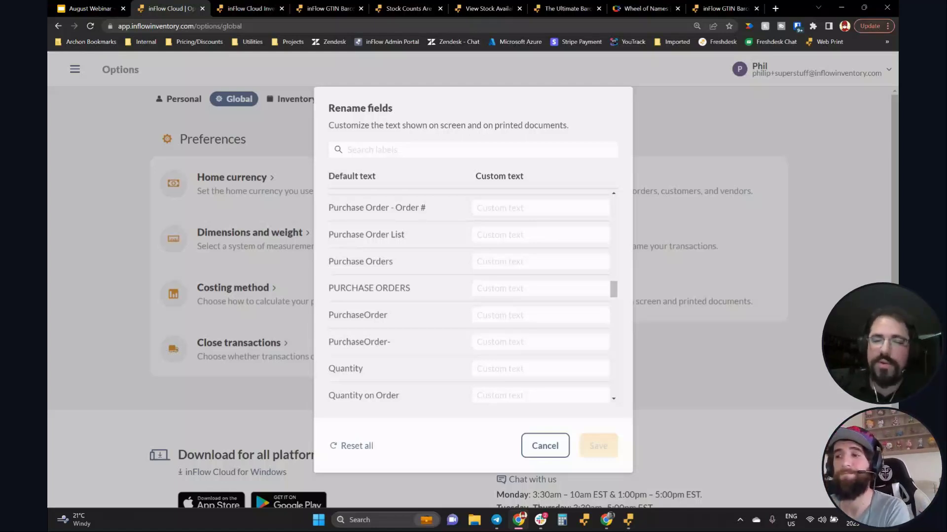
left_click(532, 438)
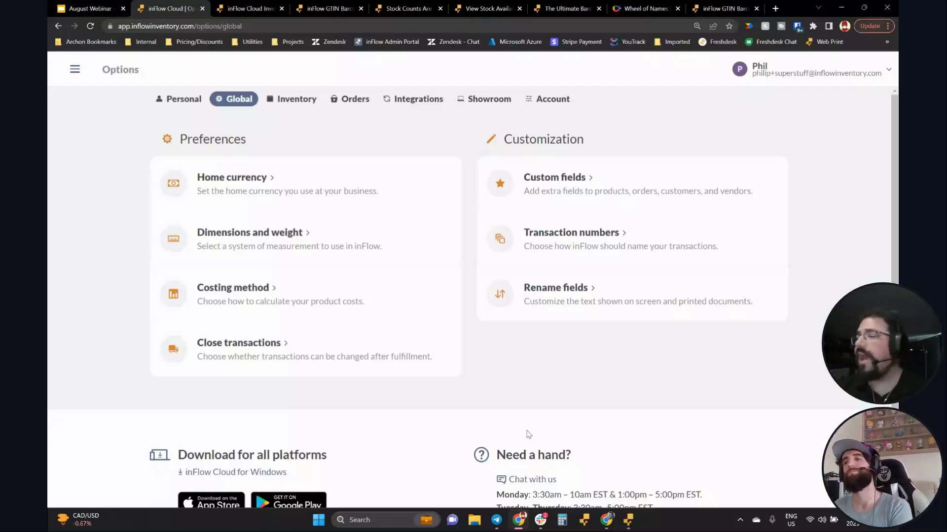
Show all sales orders, open the fulfilled order dated 8 Apr 2020 and look through its details.
left_click(74, 70)
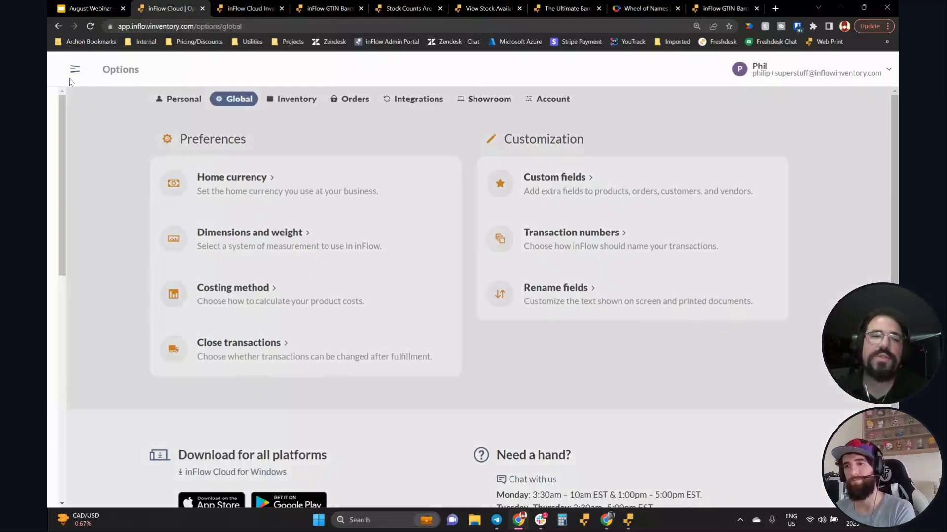
left_click(131, 233)
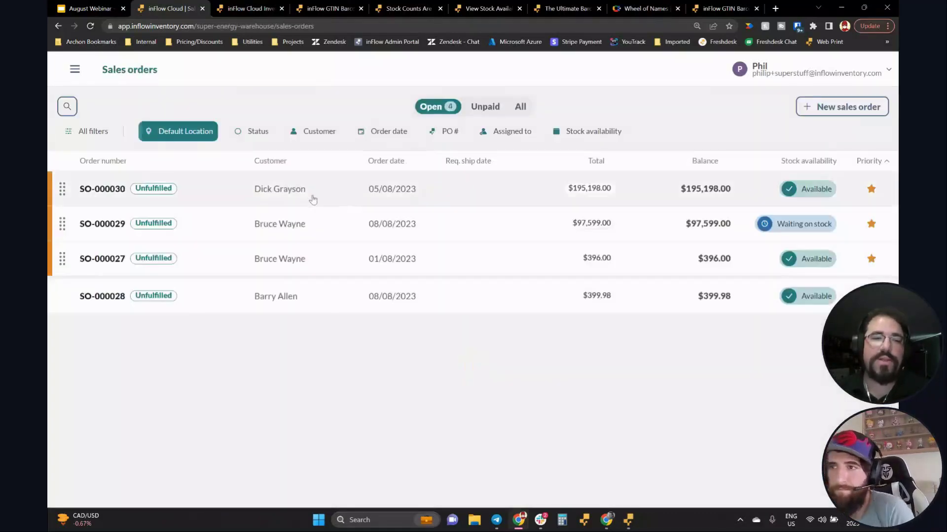
left_click(520, 106)
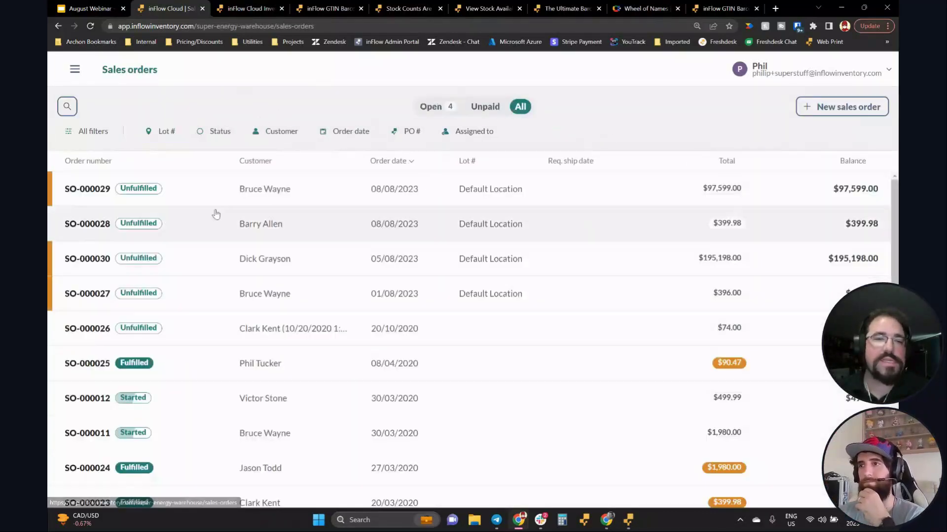
scroll(457, 352, "down", 2)
left_click(290, 271)
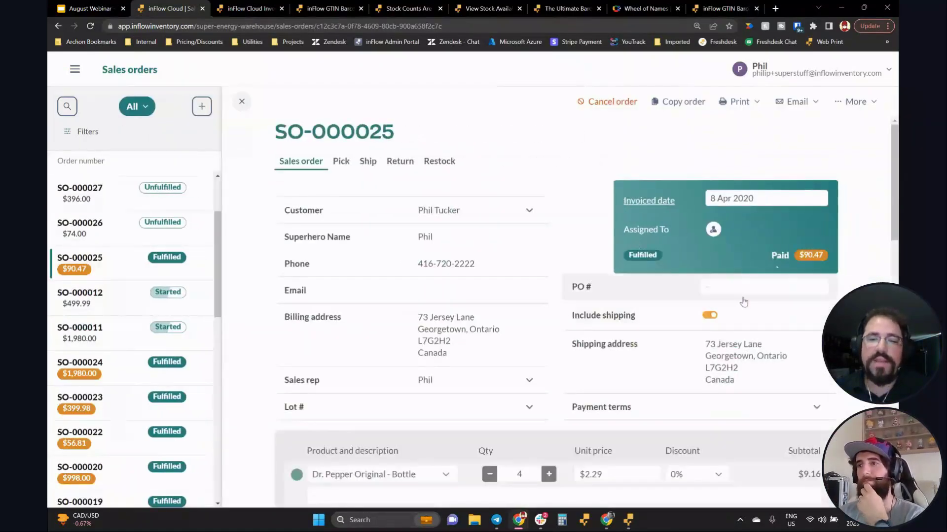
scroll(700, 259, "down", 8)
scroll(699, 276, "down", 5)
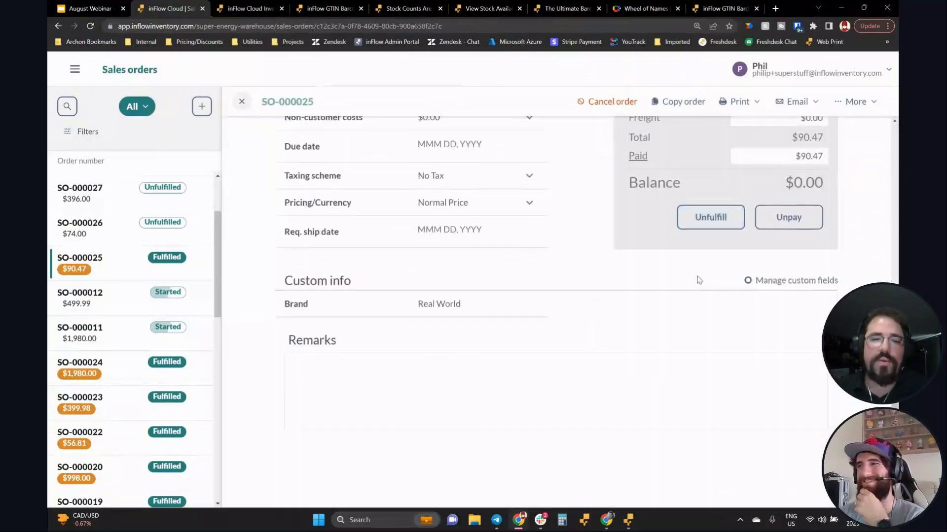
scroll(697, 277, "up", 15)
Open the shipping details of the Dr. Pepper Original - Bottle line in the order's Ship view and read the shipment instructions.
left_click(367, 163)
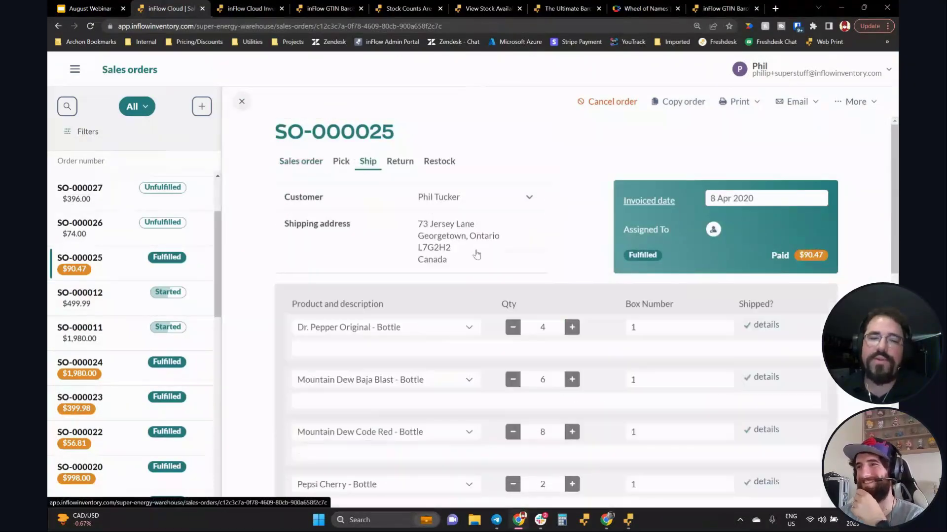
scroll(600, 265, "down", 3)
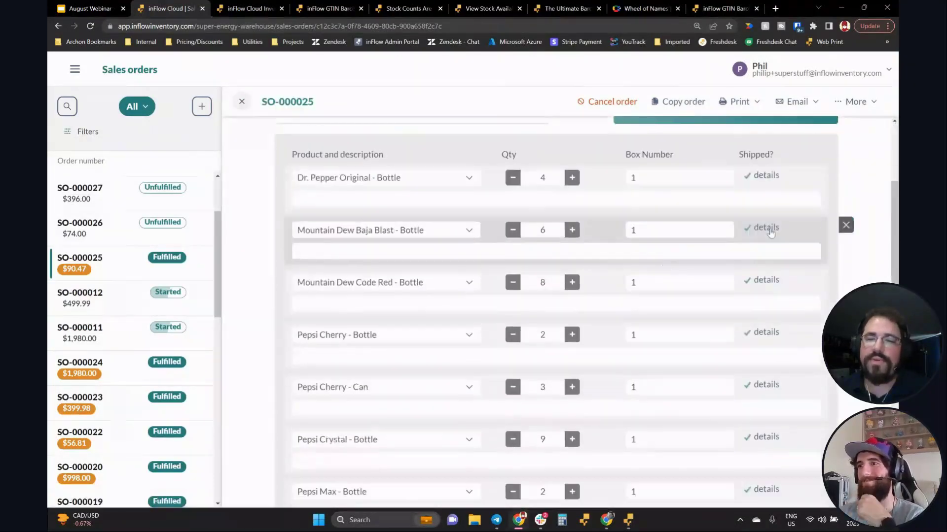
left_click(765, 177)
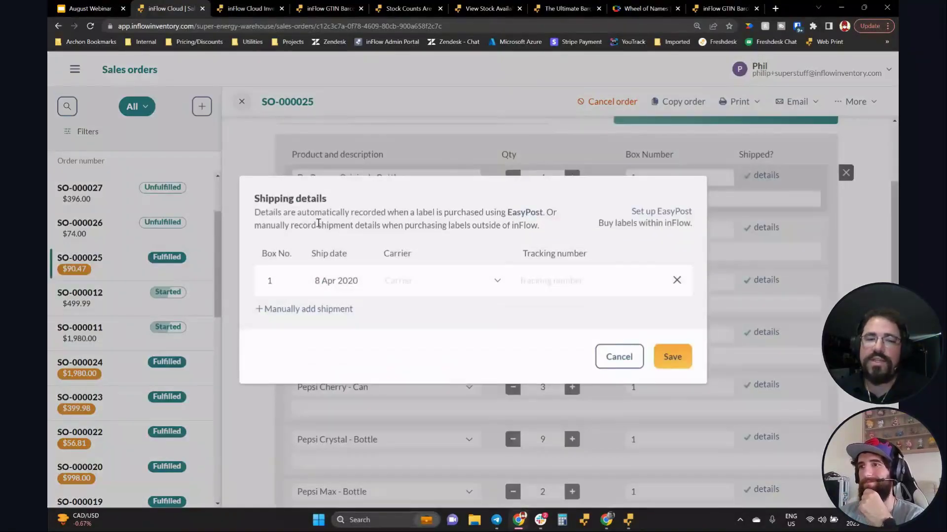
left_click_drag(254, 196, 415, 238)
left_click(498, 216)
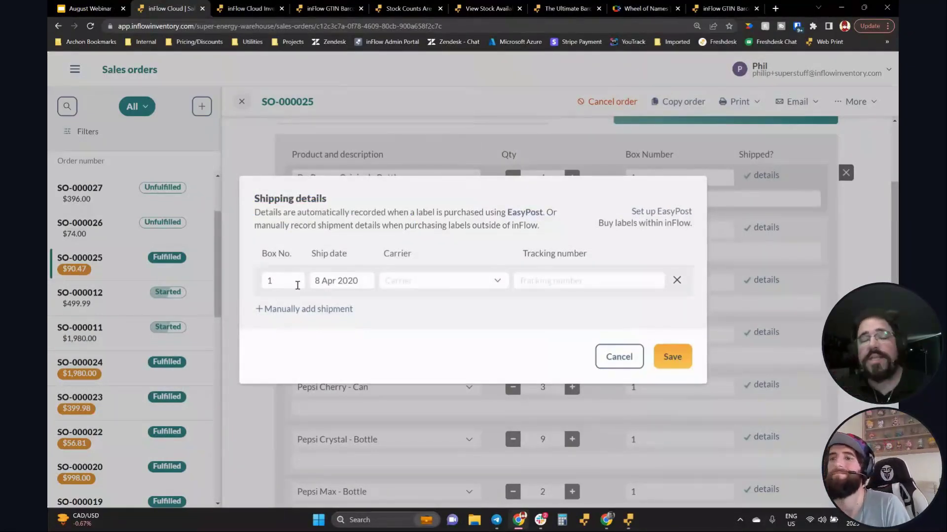
Set the carrier of the box 1 shipment to UPS.
left_click(296, 280)
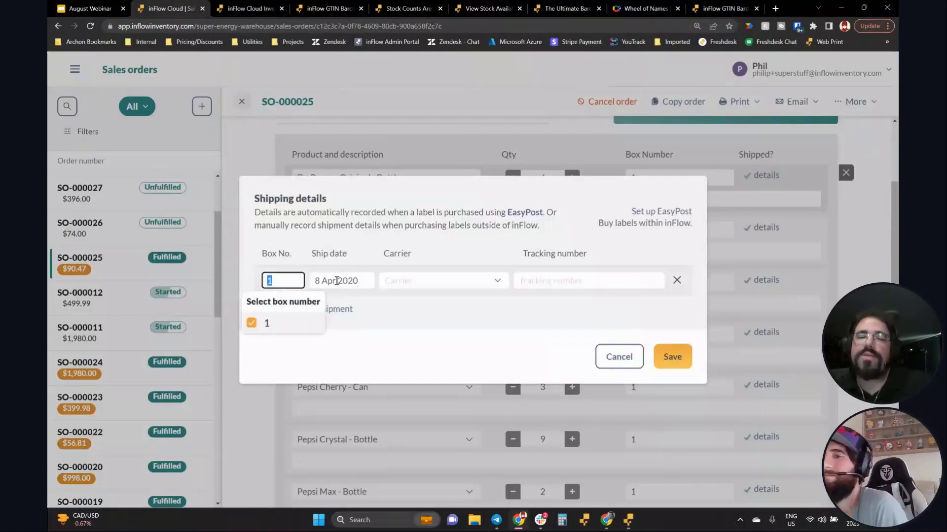
left_click(449, 286)
type("UPS")
left_click(441, 299)
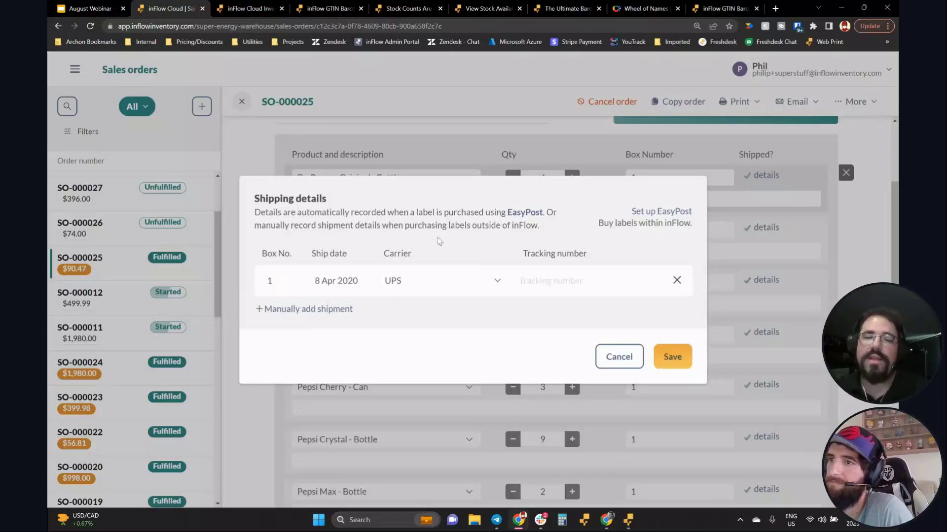
Enter Z23432423DASA as the tracking number of the box 1 shipment and save both the shipping details and the order.
left_click(558, 277)
type("Z#18Z#4AB0D")
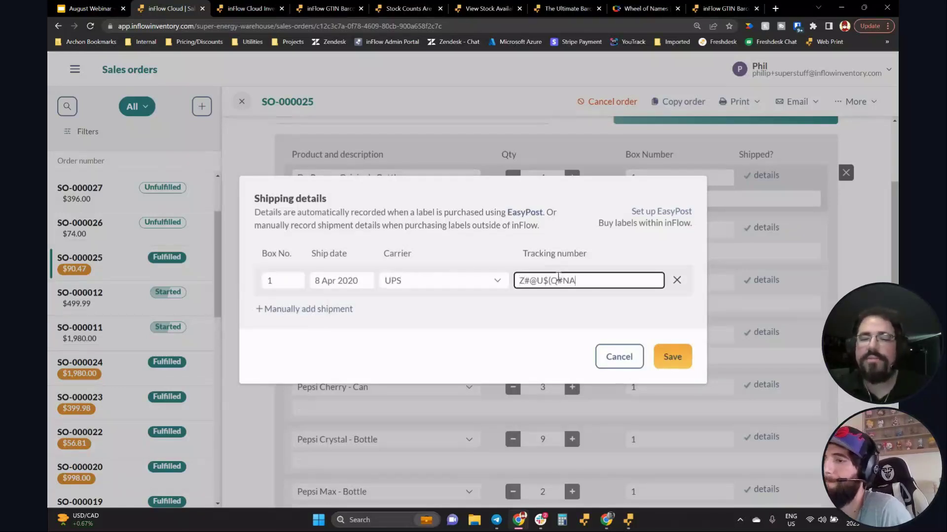
key("BackSpace")
key("BackSpace")
key("BackSpace")
key("BackSpace")
key("BackSpace")
key("BackSpace")
key("BackSpace")
key("BackSpace")
key("BackSpace")
key("BackSpace")
type("234324#Bbsd")
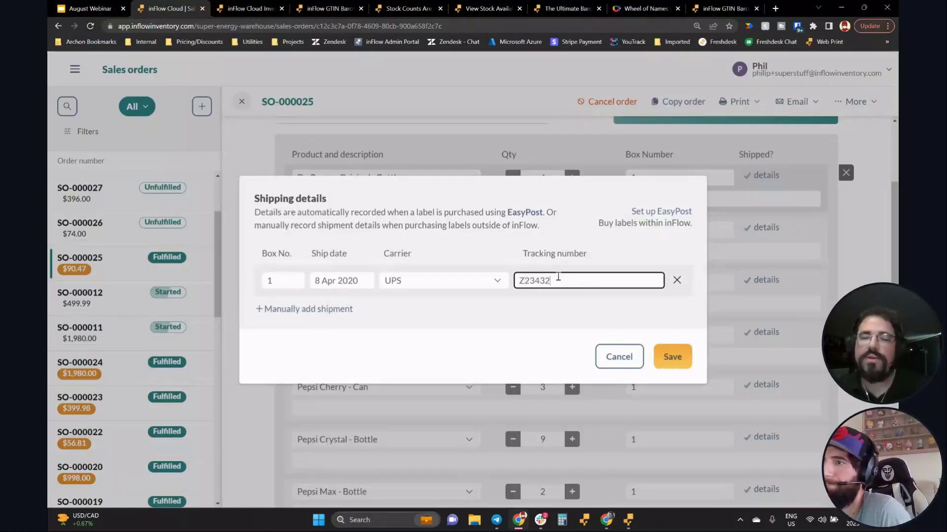
key("BackSpace")
key("BackSpace")
key("BackSpace")
key("BackSpace")
type("DASA")
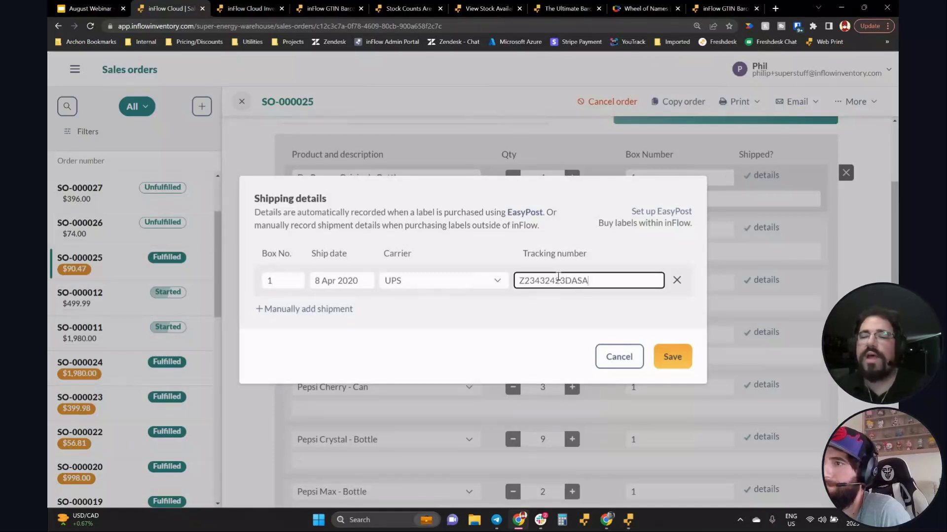
left_click(672, 356)
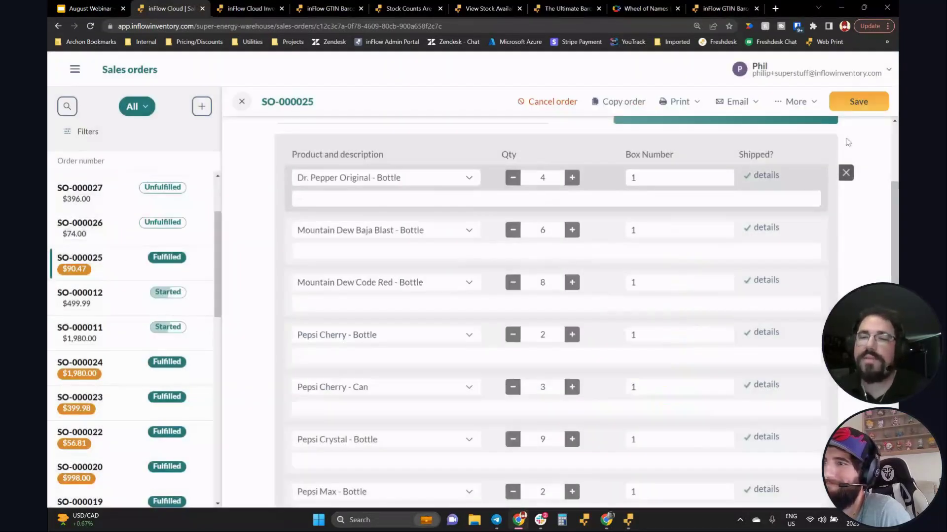
scroll(796, 206, "down", 8)
left_click(859, 102)
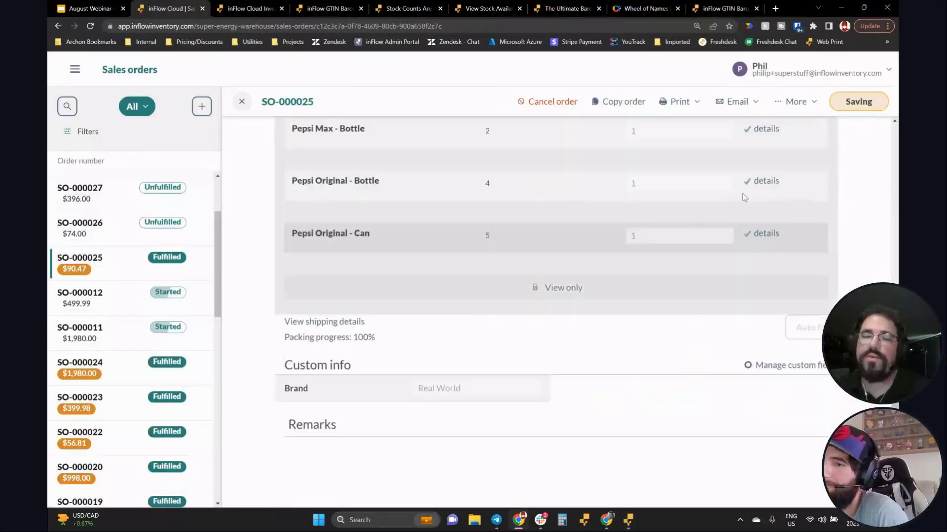
Review the order's recorded shipping details and try to manually add a second shipment with its own box number.
left_click(765, 184)
left_click(617, 355)
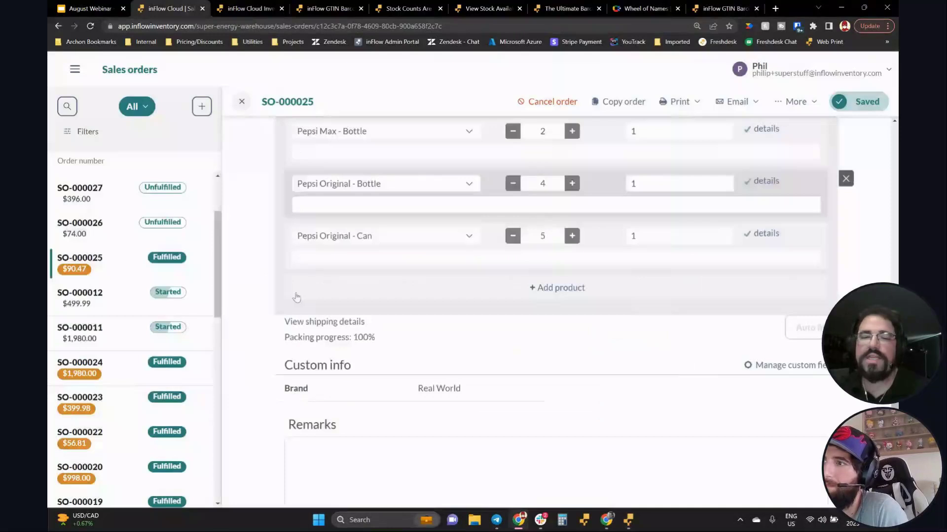
left_click(331, 323)
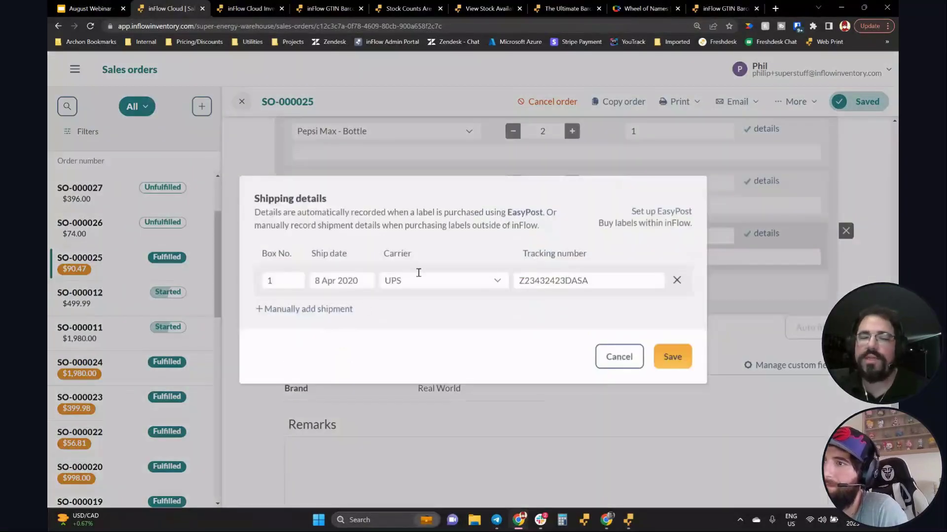
left_click(316, 309)
left_click(288, 302)
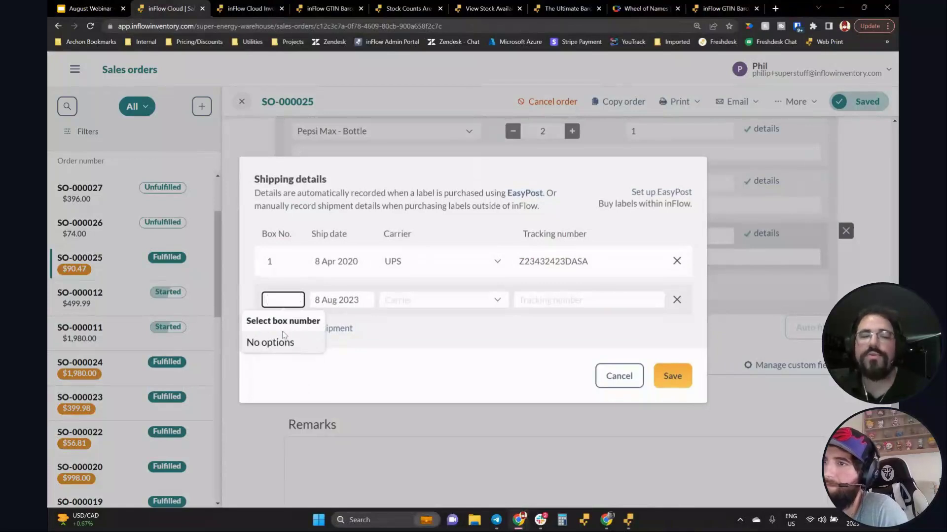
left_click(621, 378)
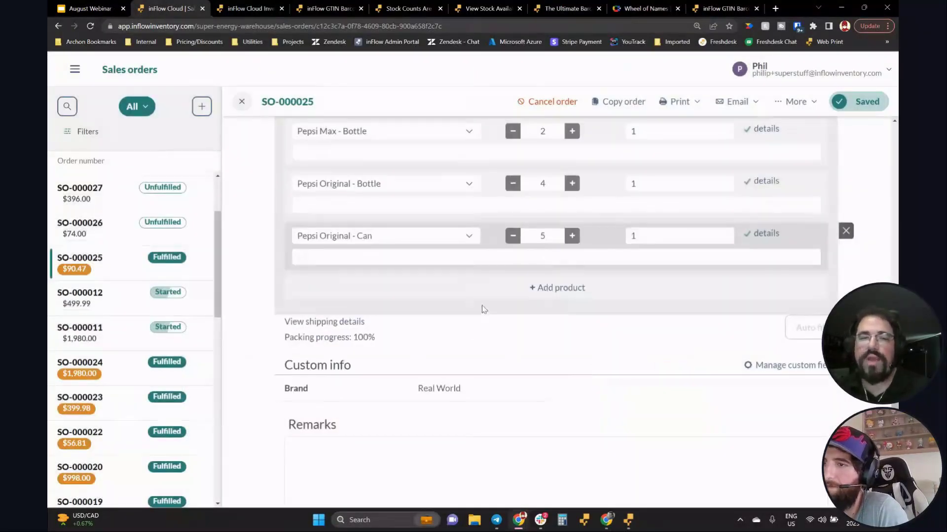
Look through the product lines in the order's Pick view.
scroll(483, 309, "up", 10)
left_click(341, 161)
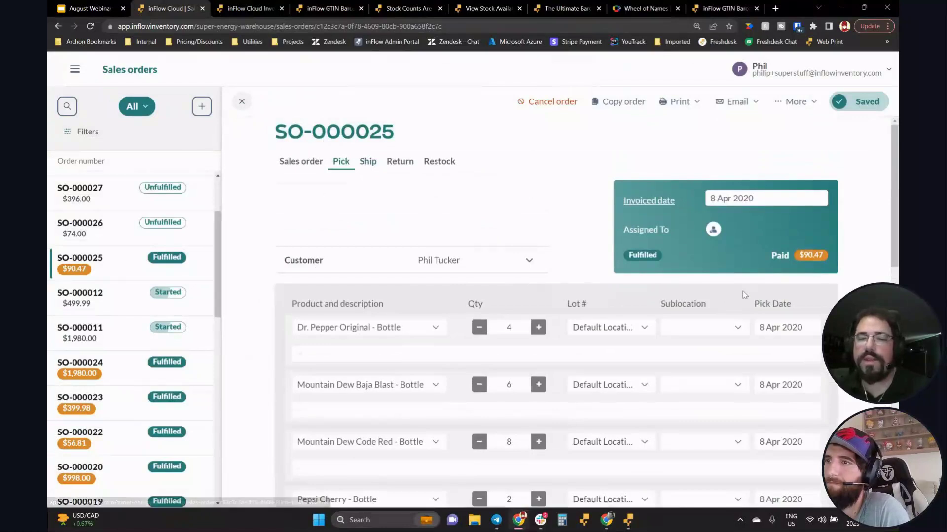
scroll(741, 286, "down", 1)
scroll(740, 286, "down", 5)
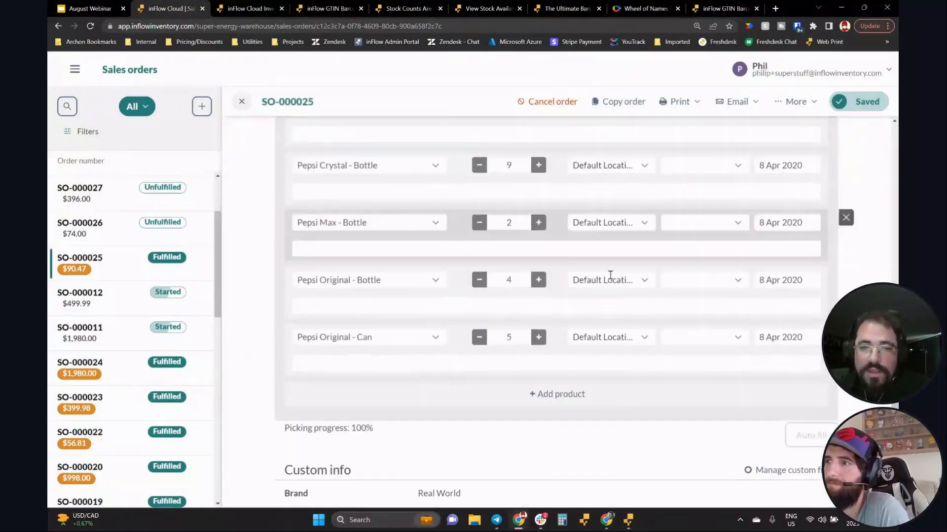
scroll(610, 274, "up", 6)
In the order's Ship view, assign Pepsi Max - Bottle, Pepsi Original - Bottle and Pepsi Original - Can to box number 2.
left_click(367, 161)
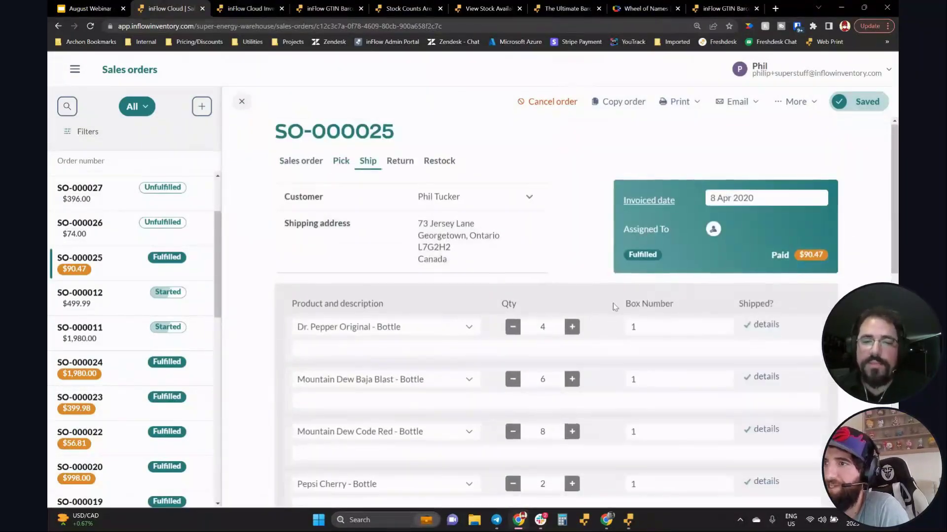
scroll(613, 303, "down", 1)
scroll(677, 275, "down", 6)
left_click(659, 241)
type("2")
left_click(627, 300)
type("2")
left_click(661, 350)
type("2")
Manually add a shipment for box 2 and create Purolator as its new carrier.
left_click(357, 436)
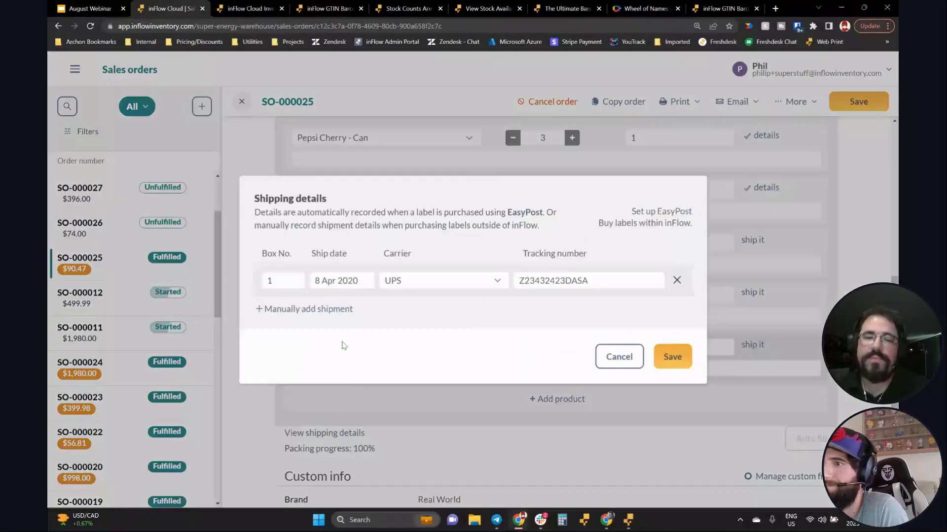
left_click(279, 309)
left_click(283, 298)
left_click(252, 342)
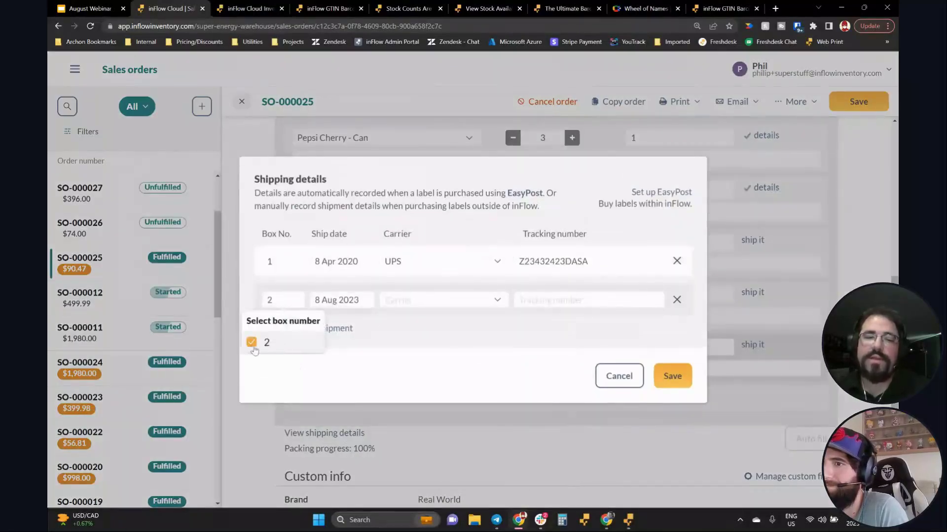
left_click(423, 300)
left_click(413, 334)
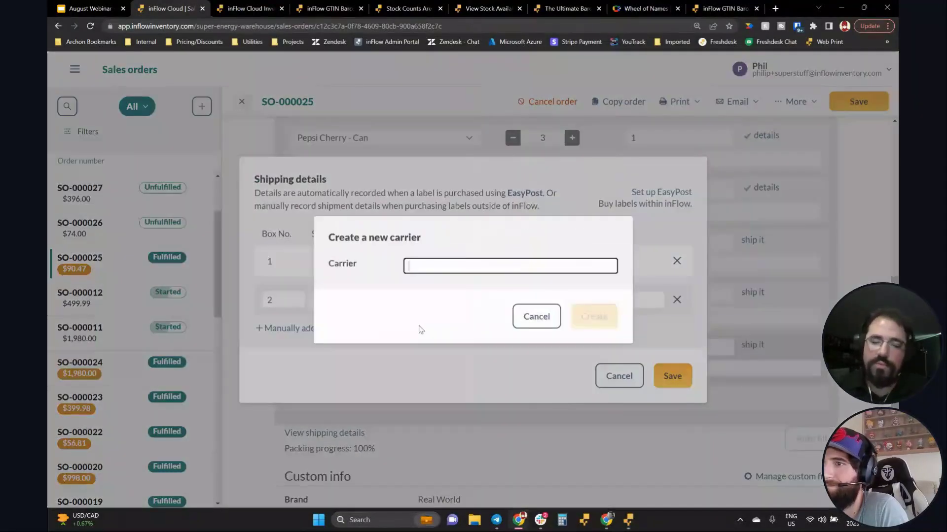
type("Purolator")
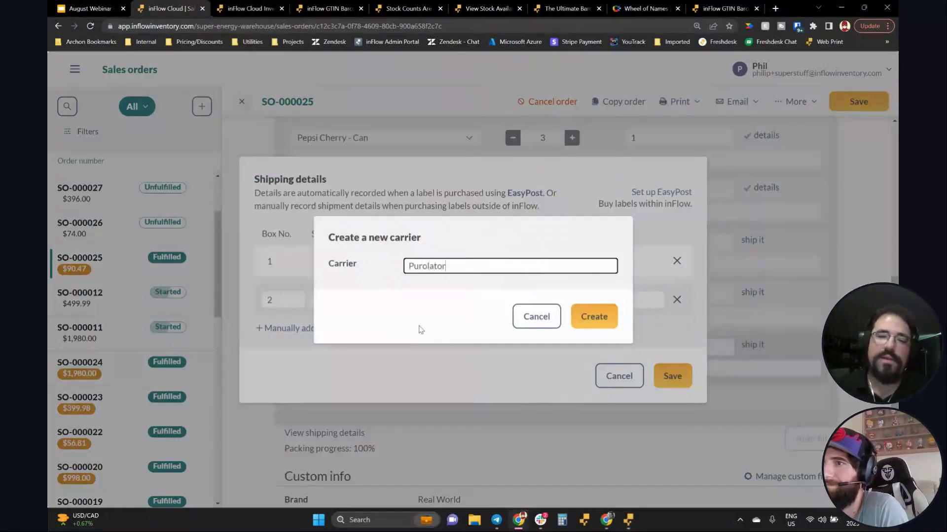
left_click(597, 315)
Enter asdfsdfsdfsd as the box 2 tracking number and save the shipping details and the order.
left_click(567, 298)
type("asdfsdfsdfsd")
left_click(672, 376)
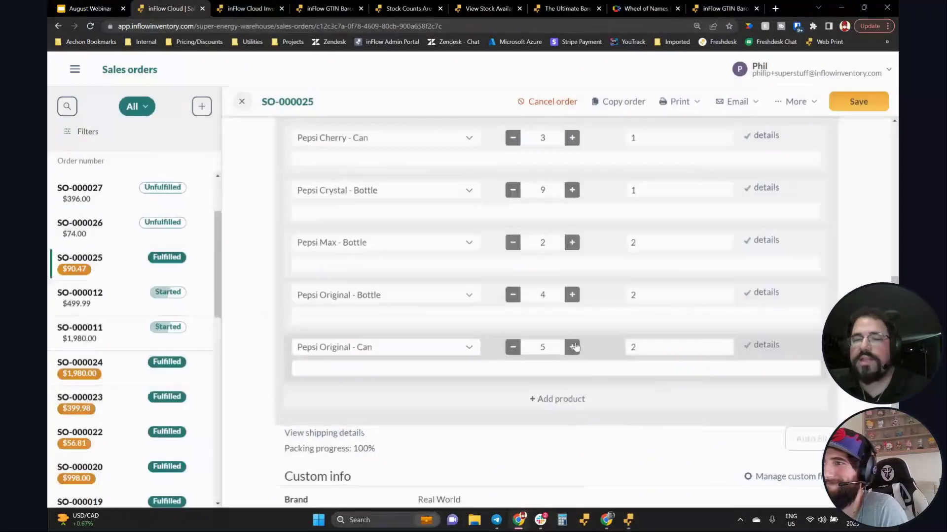
left_click(840, 102)
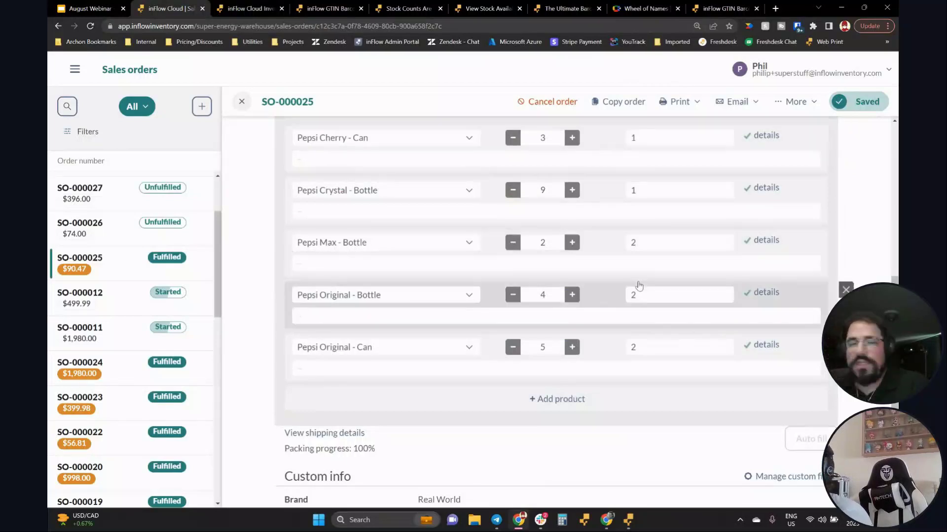
Examine the rest of the order's Ship view, and check its Sales order view for product lines, totals and additional fields.
scroll(445, 268, "down", 3)
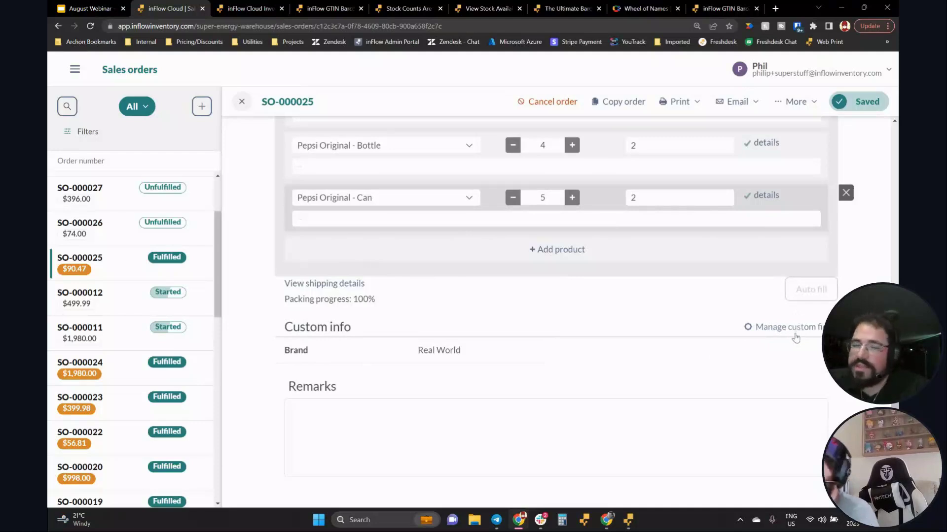
left_click(336, 434)
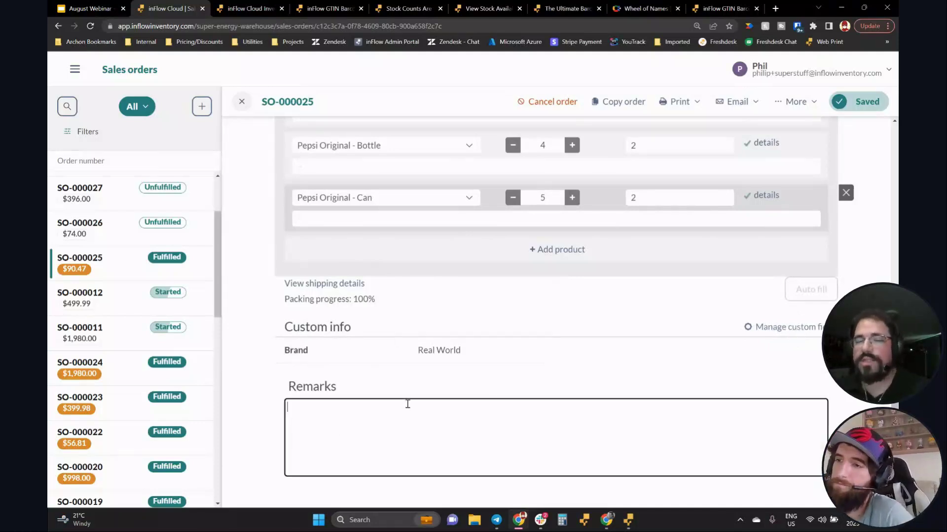
scroll(389, 383, "down", 1)
scroll(392, 365, "up", 10)
scroll(407, 316, "down", 1)
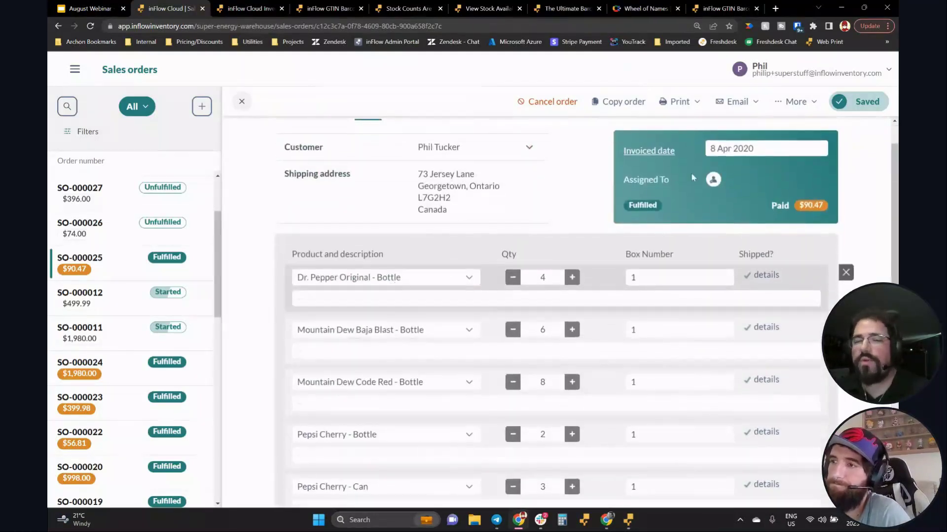
scroll(554, 259, "up", 1)
left_click(309, 169)
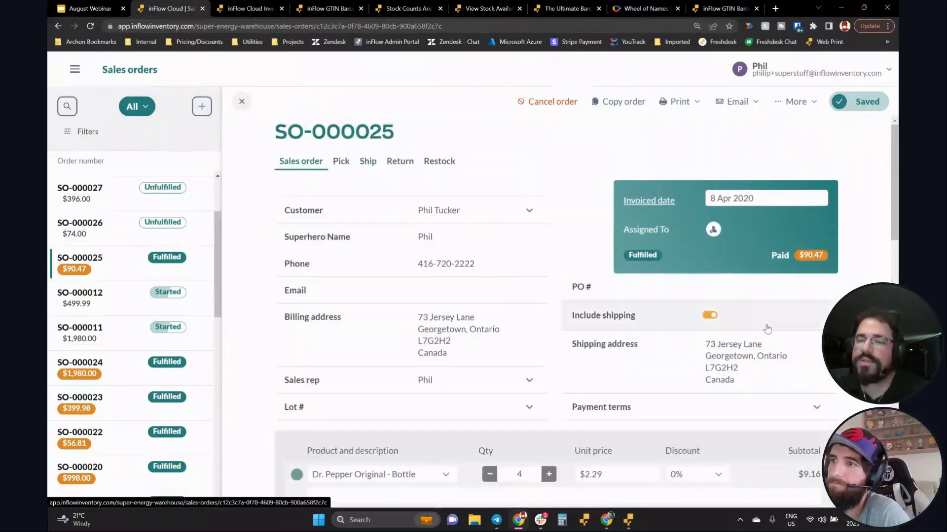
scroll(765, 328, "down", 10)
scroll(793, 319, "up", 5)
scroll(715, 320, "down", 2)
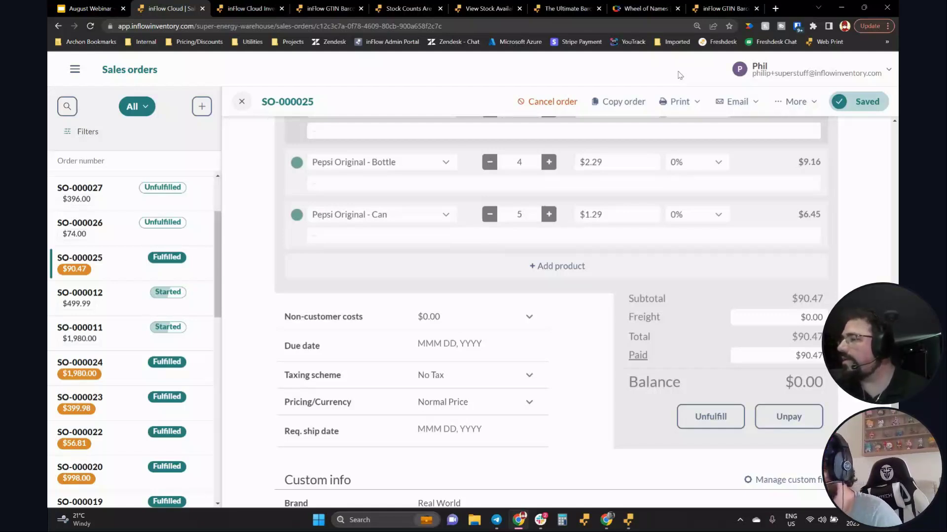
Switch to the August Webinar slides in Google Slides and show the slide on filtering web reports by specific products.
left_click(57, 5)
key("Down")
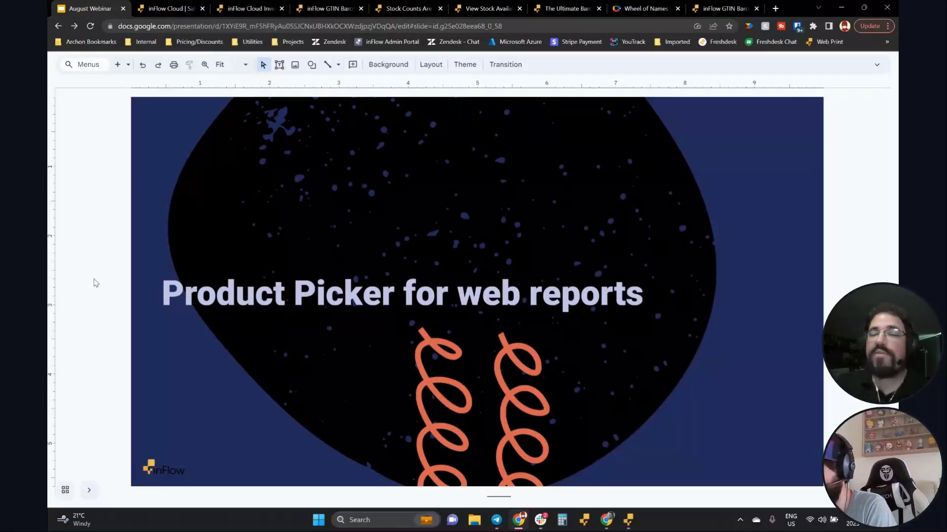
key("Down")
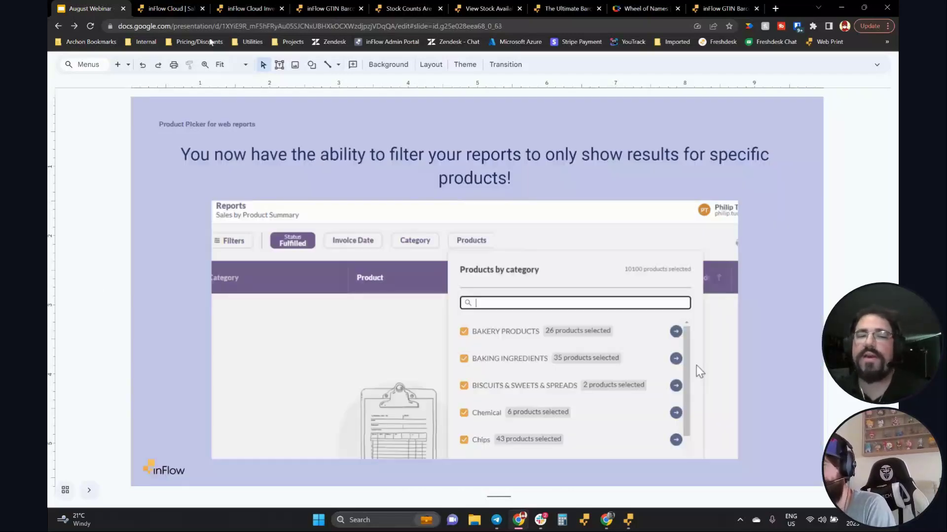
Return to inFlow and generate the Summary version of the Product sales report from the Sales reports.
left_click(142, 6)
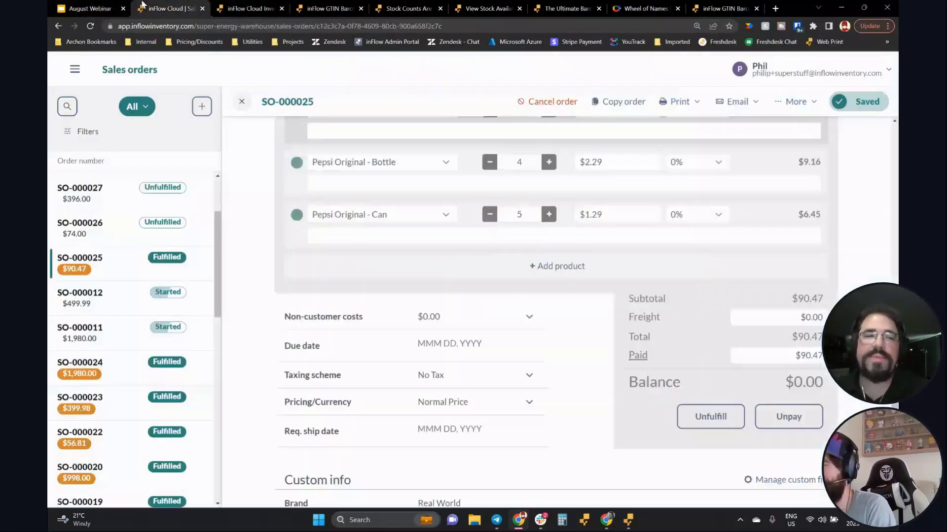
left_click(75, 69)
scroll(145, 394, "down", 10)
left_click(146, 323)
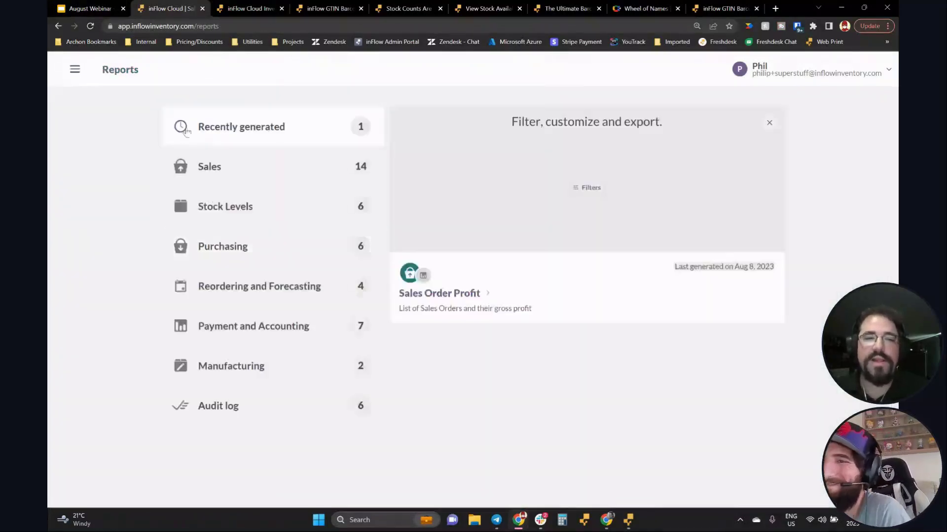
left_click(190, 169)
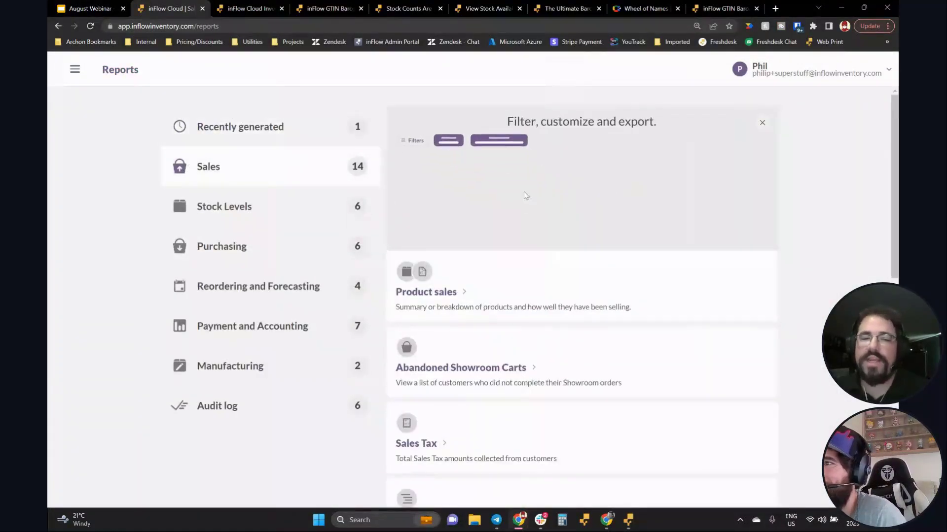
left_click(509, 276)
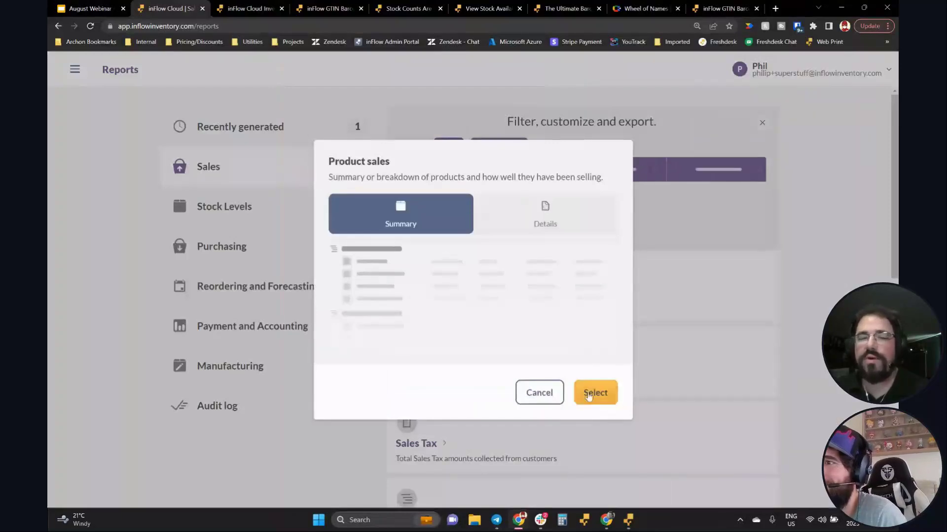
left_click(606, 396)
left_click(497, 378)
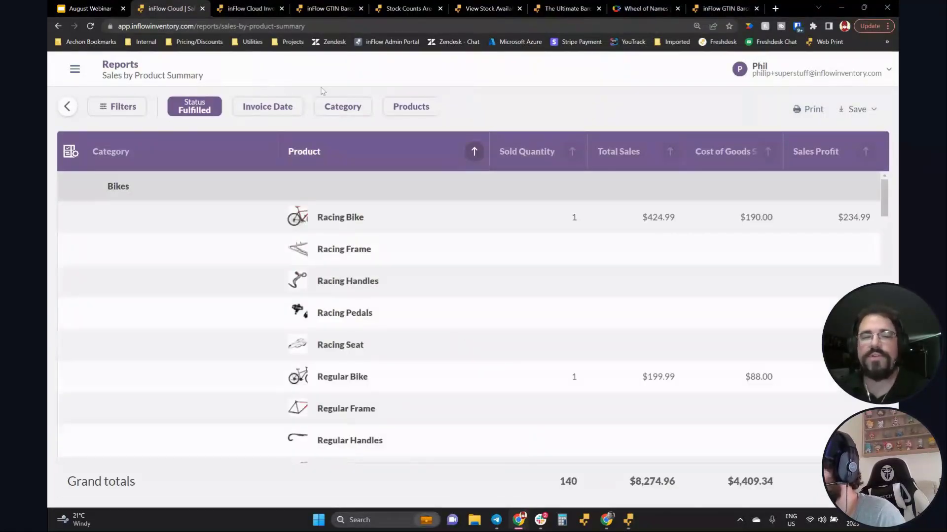
Deselect the Bikes, Chips, Energy Drinks and Equipment categories in the product filter of the Sales by Product Summary report.
scroll(366, 249, "down", 5)
scroll(378, 261, "down", 10)
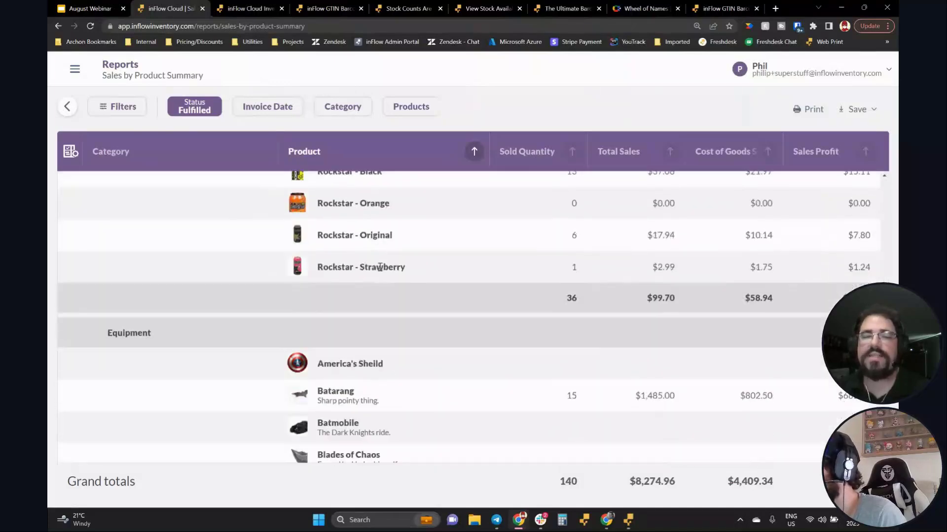
scroll(379, 268, "up", 20)
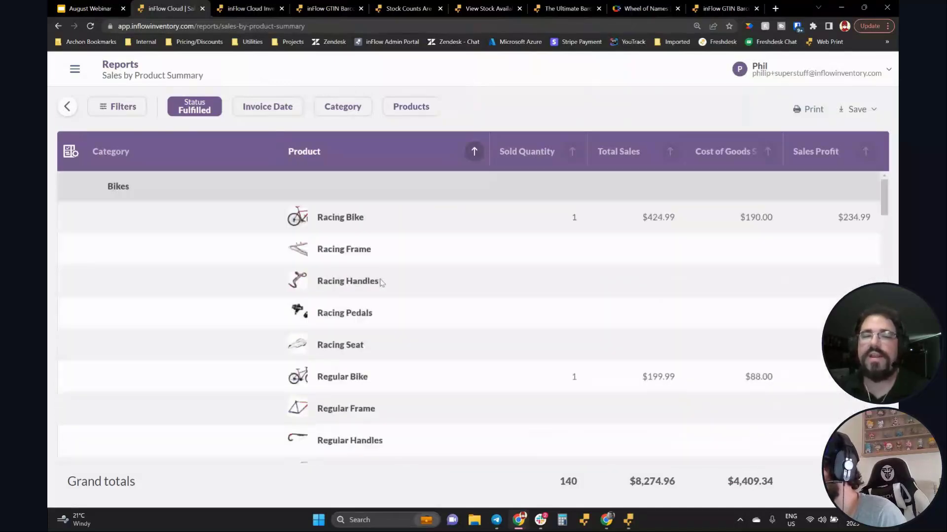
left_click(404, 112)
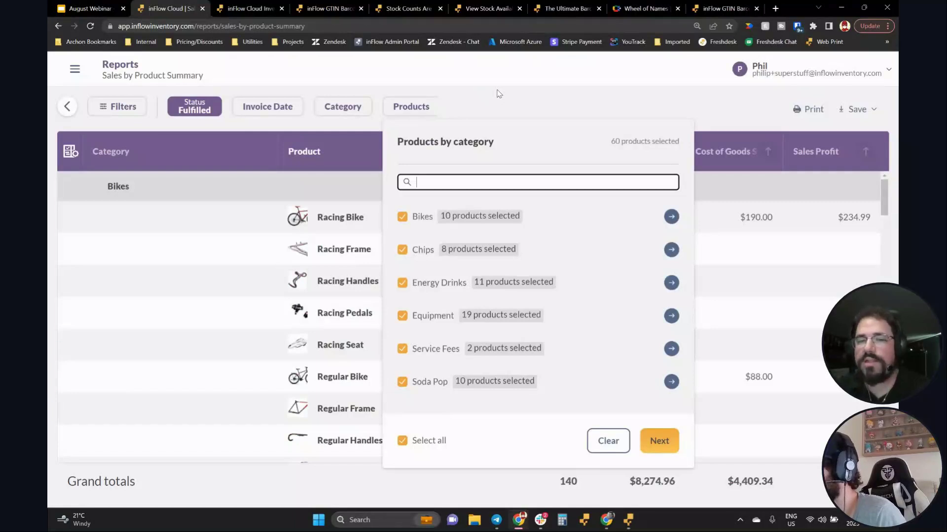
left_click(403, 217)
left_click(403, 250)
left_click(403, 283)
left_click(403, 316)
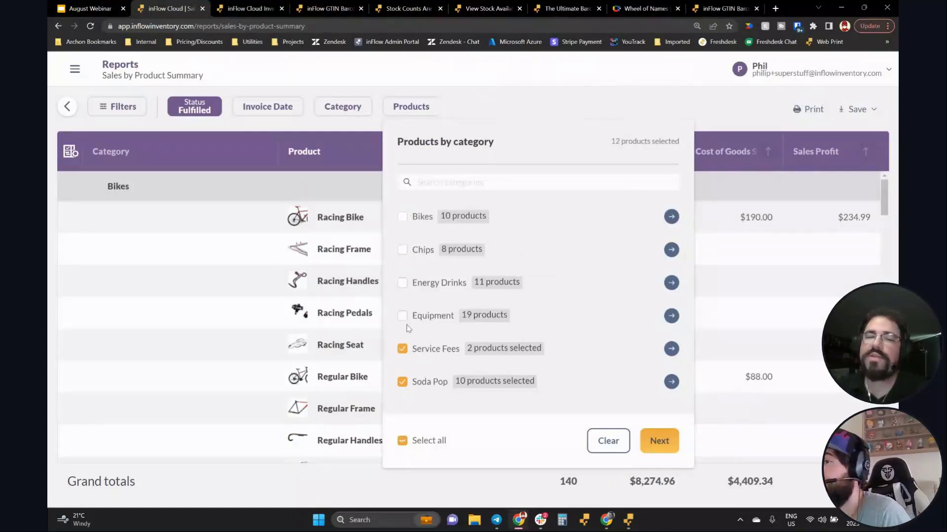
Within the Chips category, select only Doritos - Bold BBQ, Doritos - Cool Ranch and Doritos - Flamin' Hot.
left_click(672, 250)
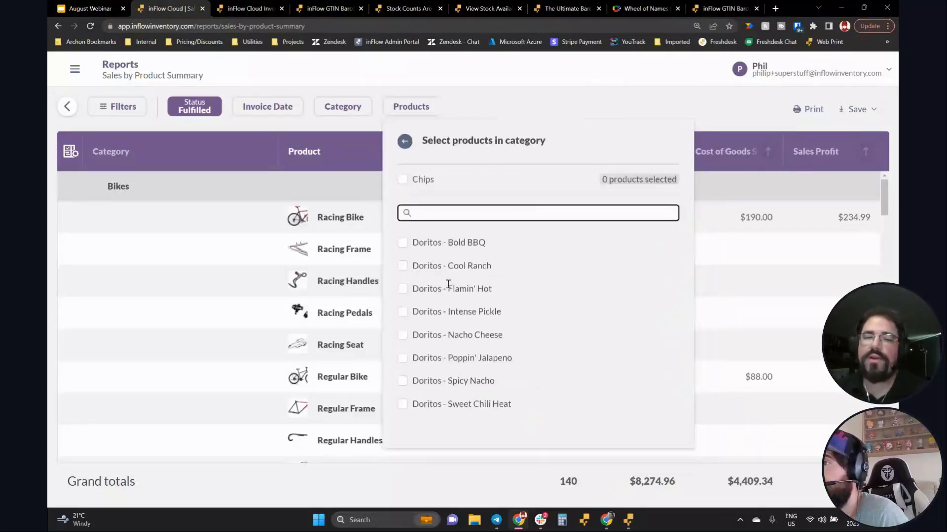
left_click(403, 244)
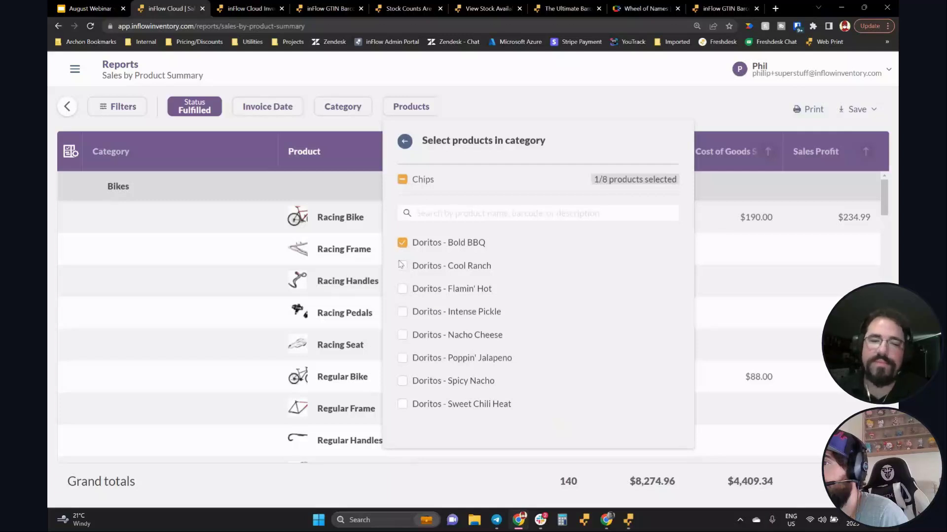
left_click(403, 267)
left_click(403, 290)
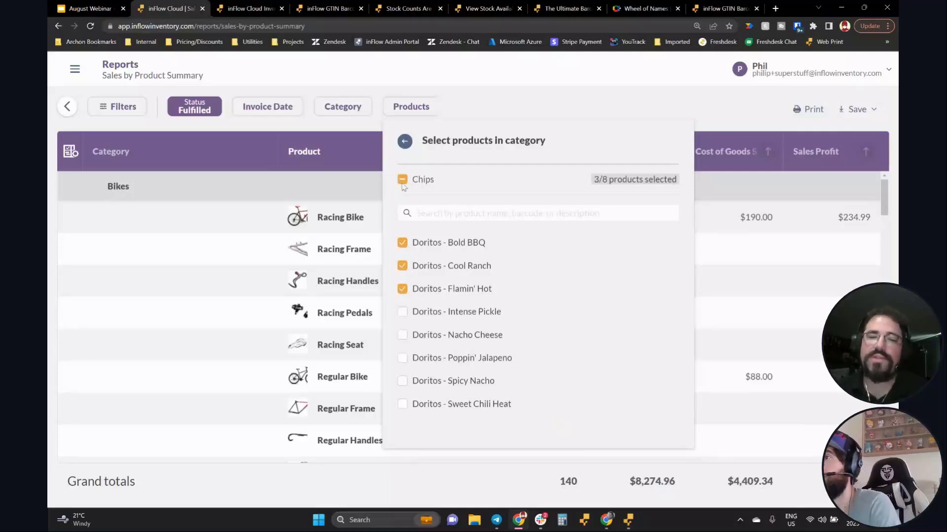
left_click(405, 142)
Deselect the Service Fees and Soda Pop categories, apply the product filter, and regenerate the report for the chosen chips.
left_click(403, 349)
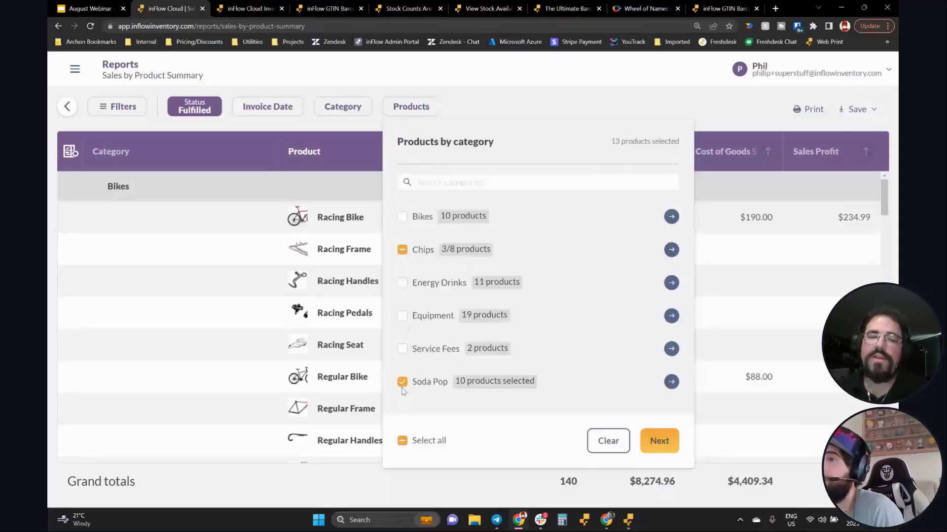
left_click(403, 382)
left_click(659, 441)
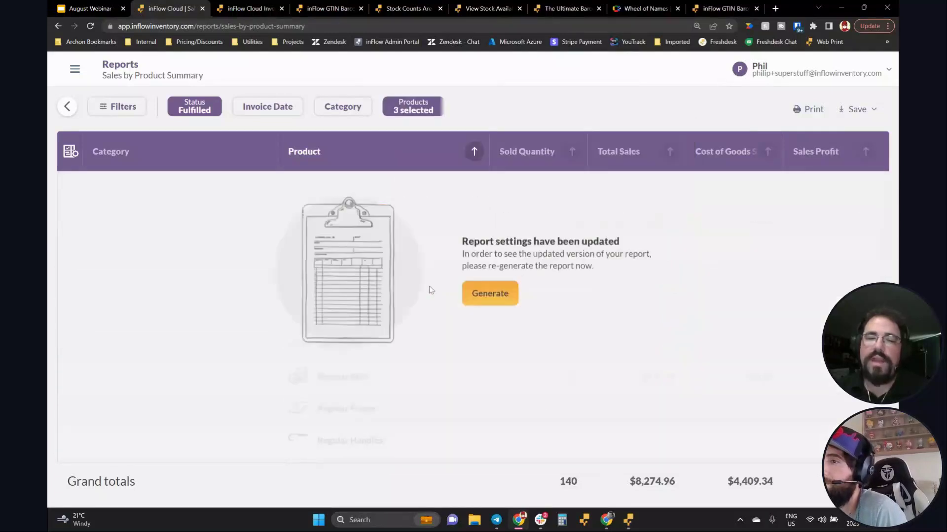
left_click(500, 295)
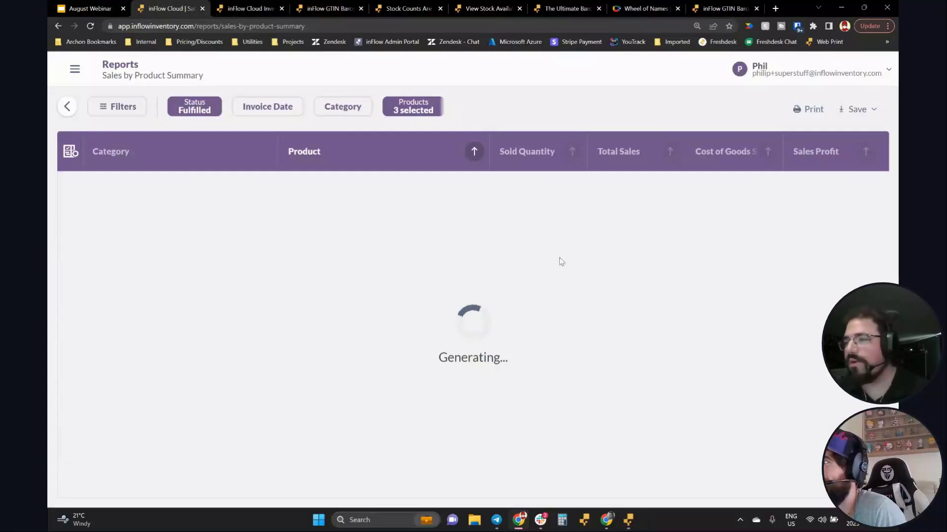
left_click_drag(283, 217, 492, 303)
left_click(626, 331)
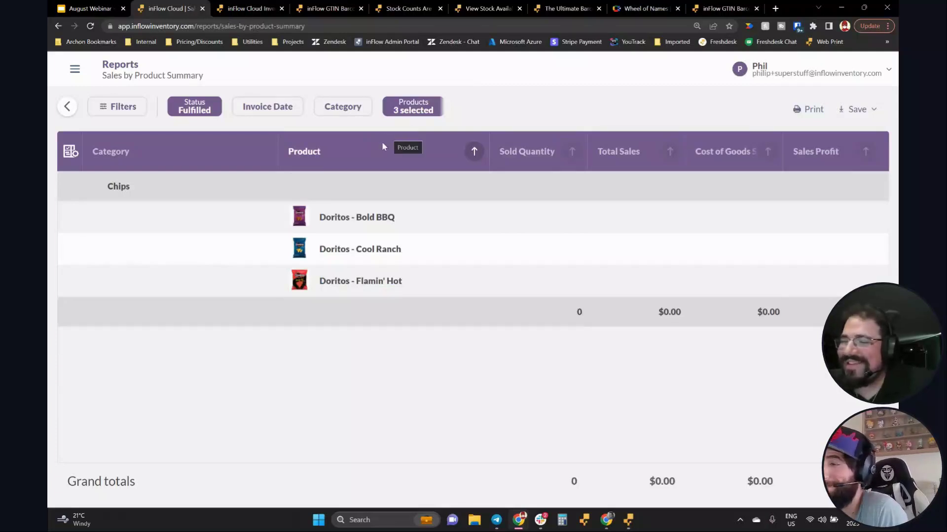
Select all products in the report's product filter and regenerate the report.
left_click(413, 110)
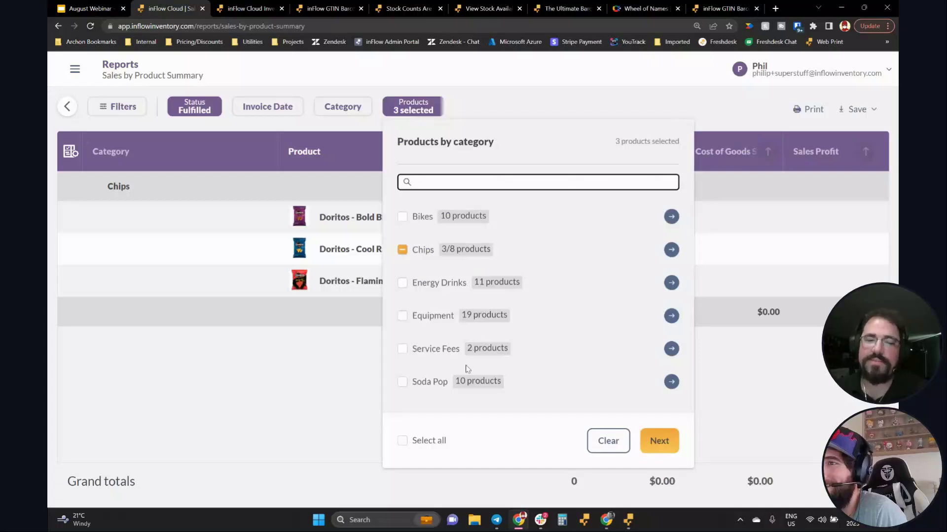
left_click(402, 441)
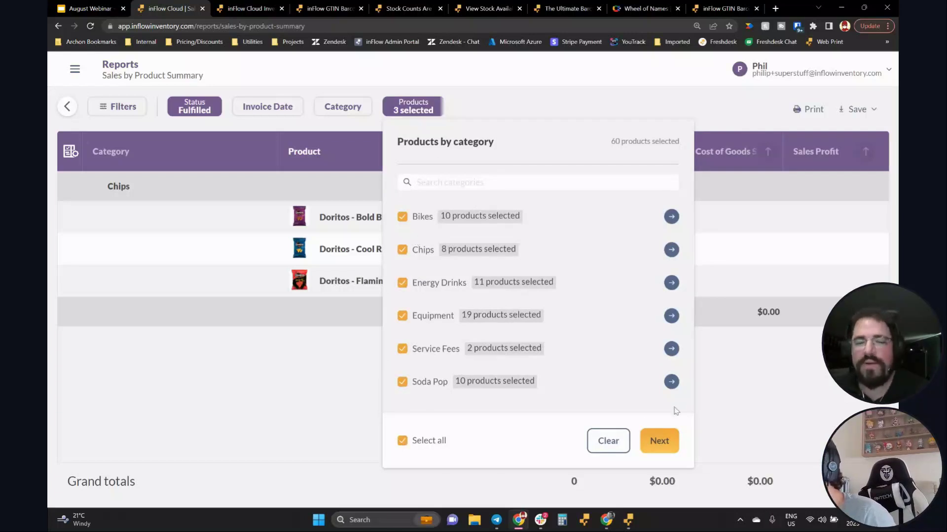
left_click(657, 440)
left_click(488, 294)
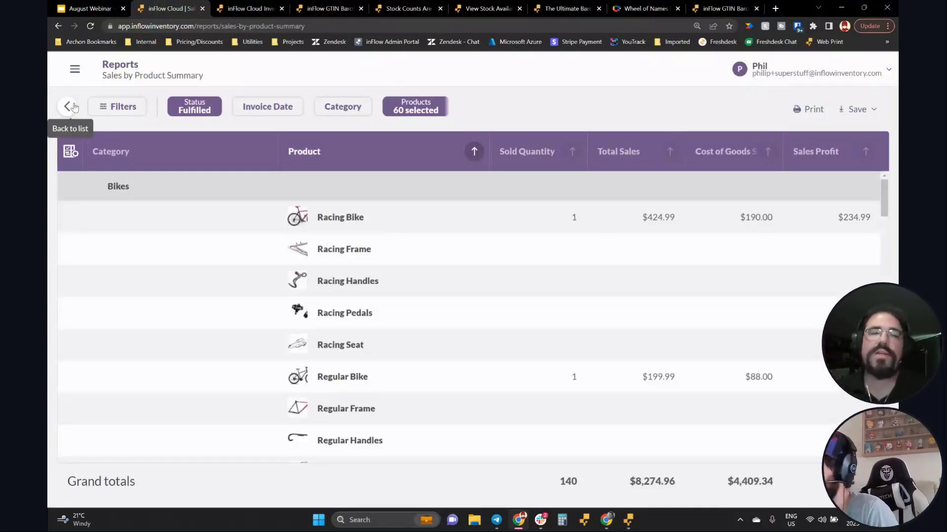
Return to the reports list and look through the Purchasing and Sales report categories.
left_click(69, 107)
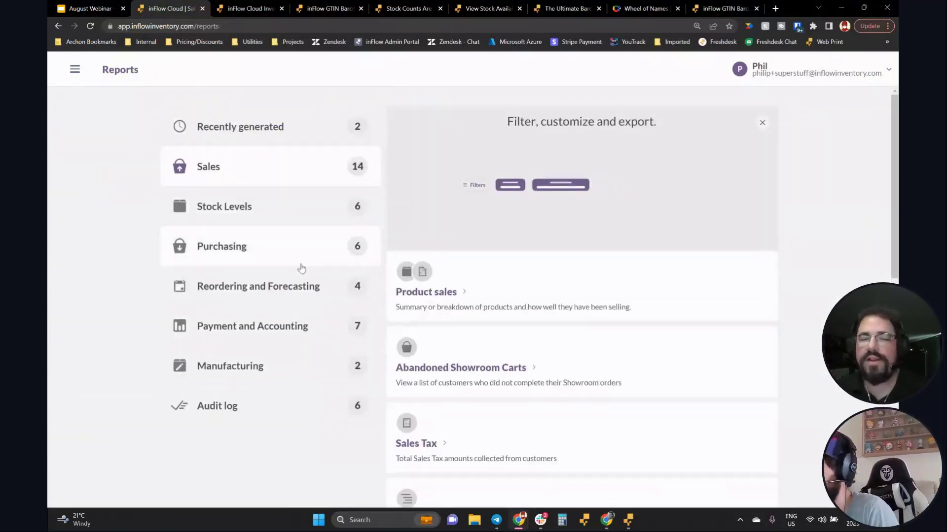
left_click(246, 256)
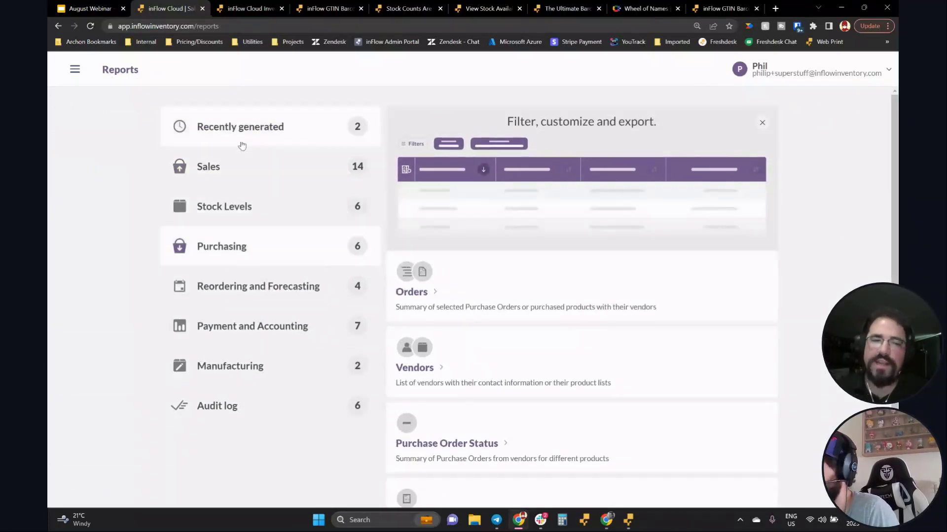
left_click(233, 173)
scroll(500, 389, "down", 4)
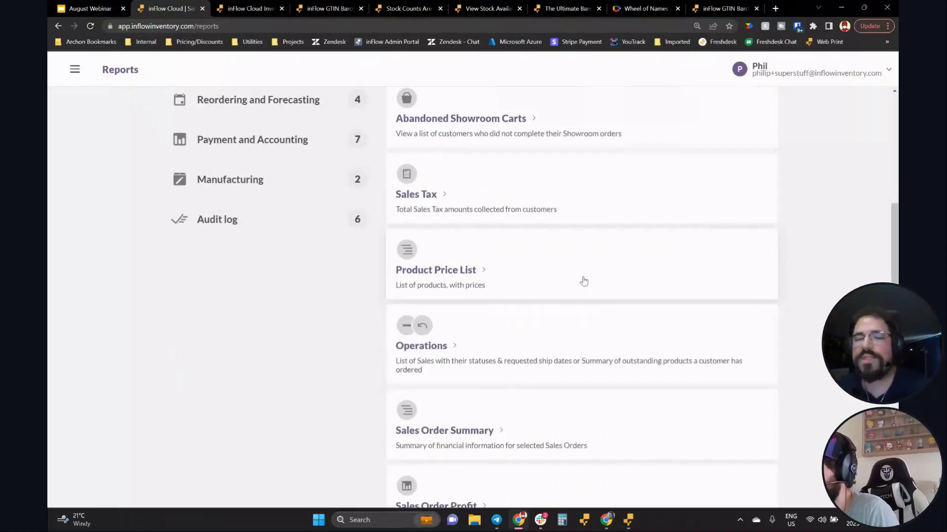
scroll(513, 254, "down", 4)
scroll(508, 256, "up", 3)
scroll(507, 262, "up", 5)
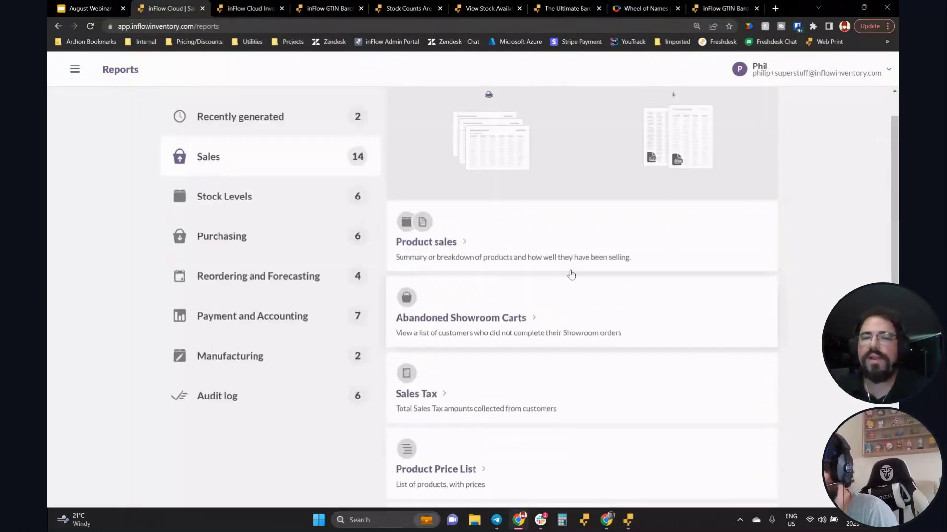
scroll(682, 306, "down", 5)
scroll(674, 302, "up", 5)
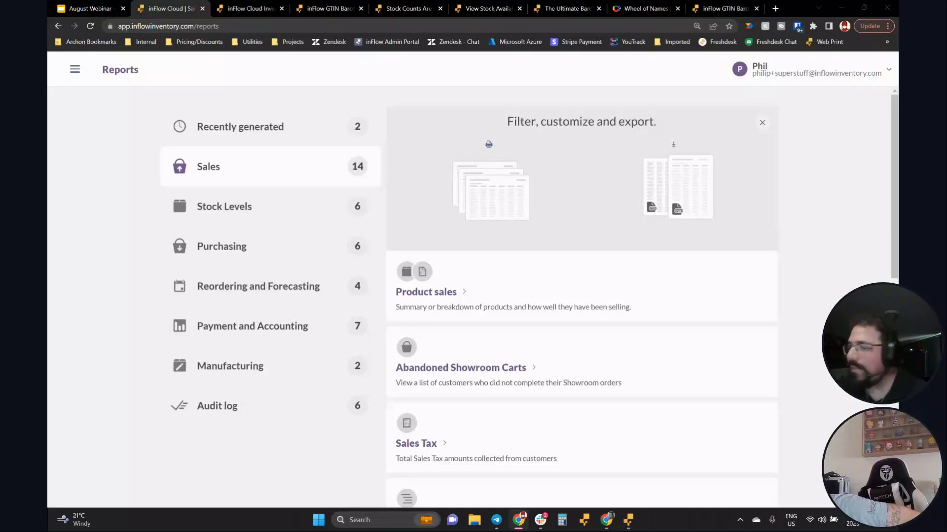
Glance at the inFlow Cloud desktop app, and open inflowinventory.com/download in a new browser tab.
left_click(627, 520)
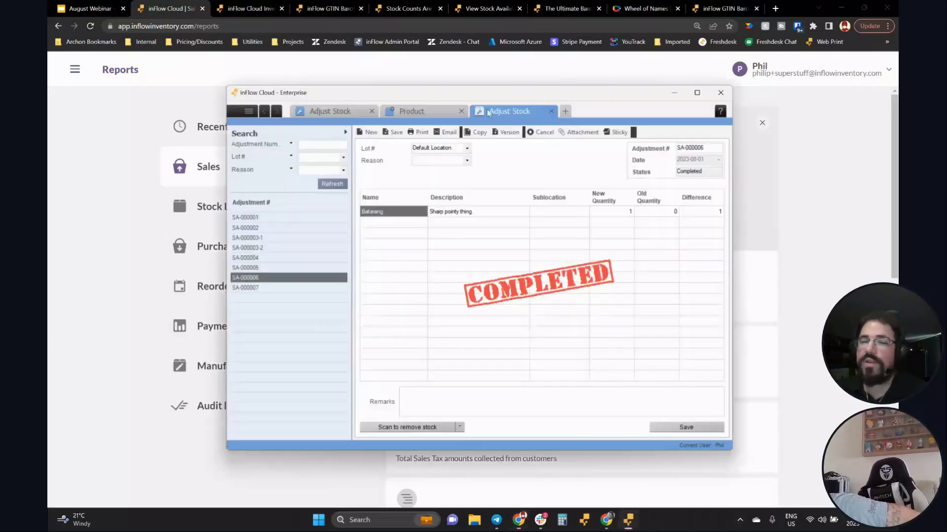
left_click(790, 10)
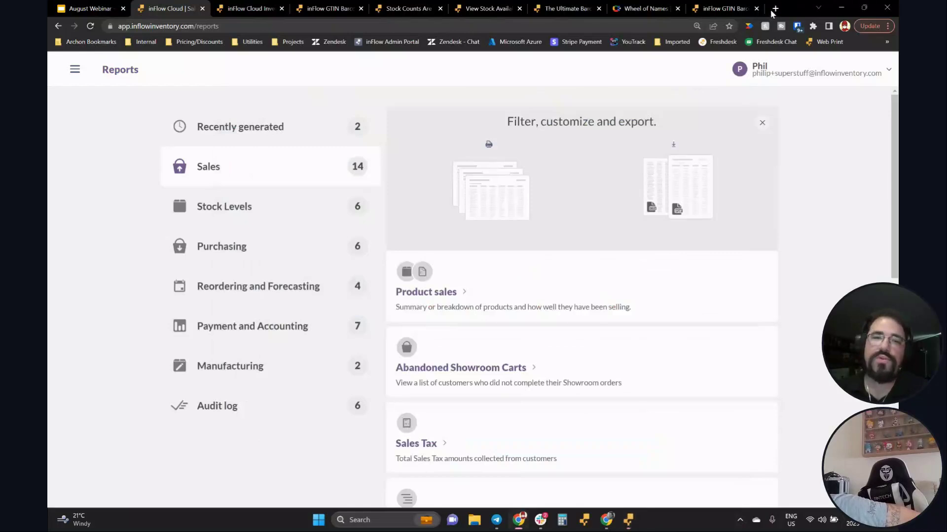
left_click(774, 9)
type("inflowinventory.com/do")
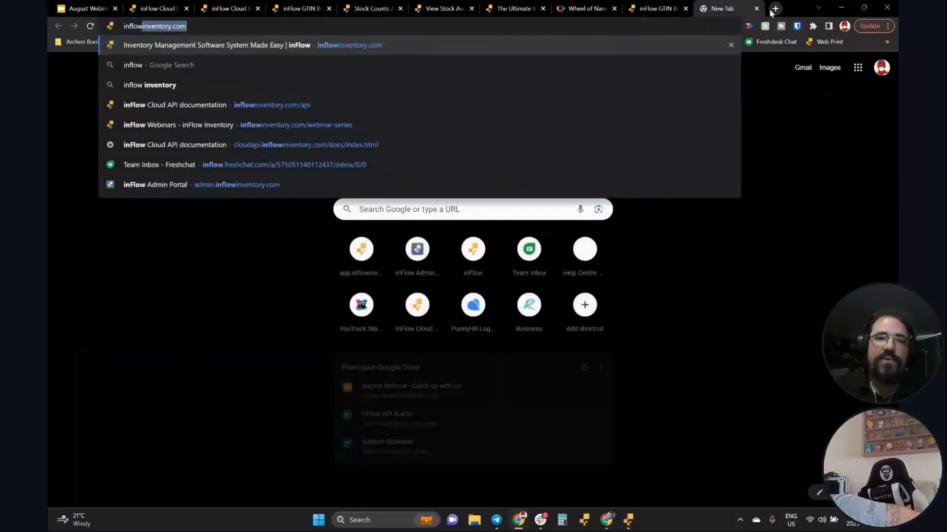
type("wnload")
key("Return")
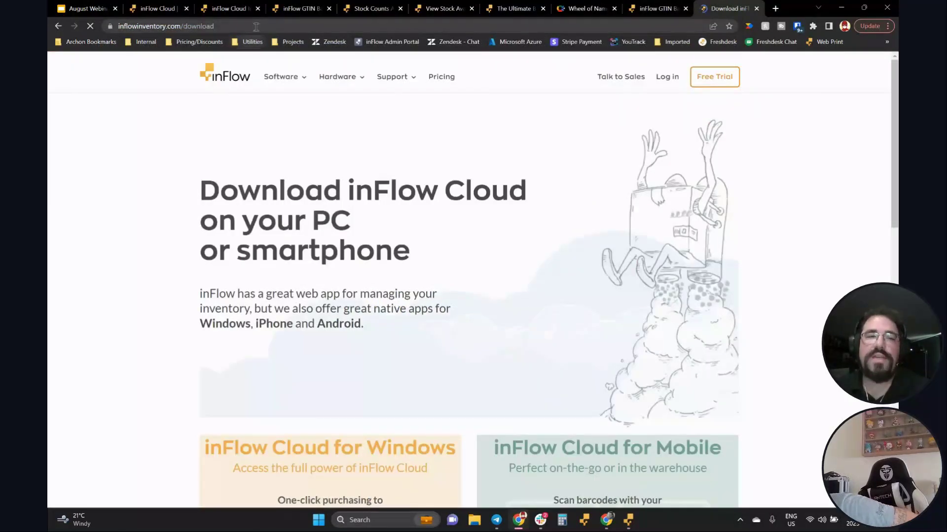
left_click(246, 26)
key("alt+Tab")
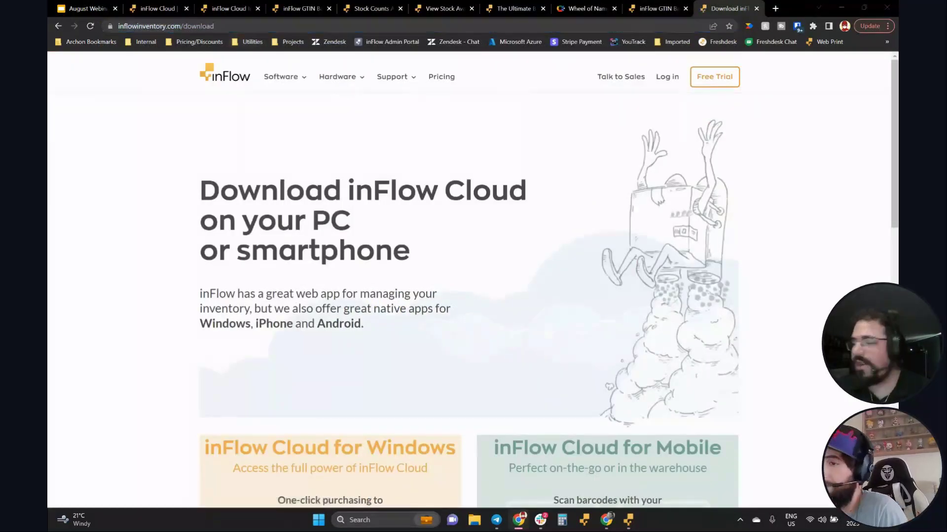
Examine the inFlow Cloud for Windows and inFlow Cloud for Mobile sections of the download page.
scroll(408, 221, "down", 7)
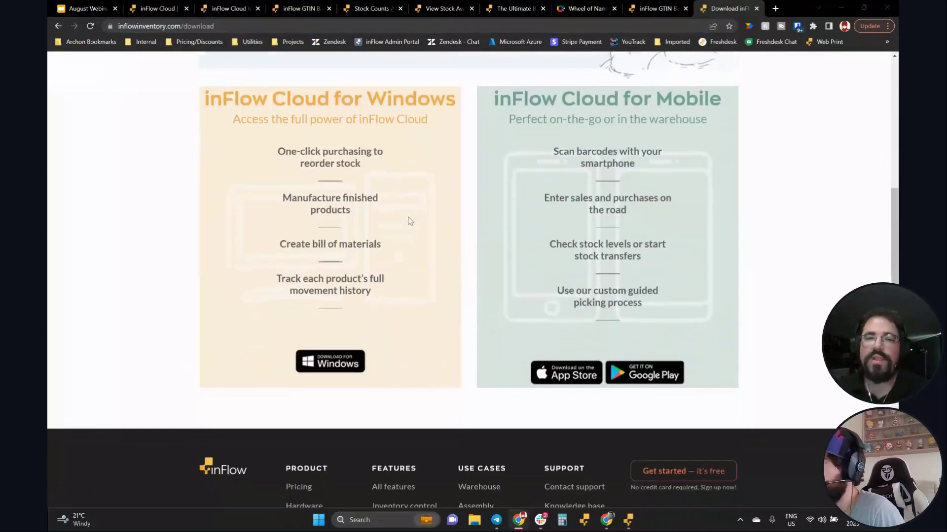
scroll(408, 221, "up", 1)
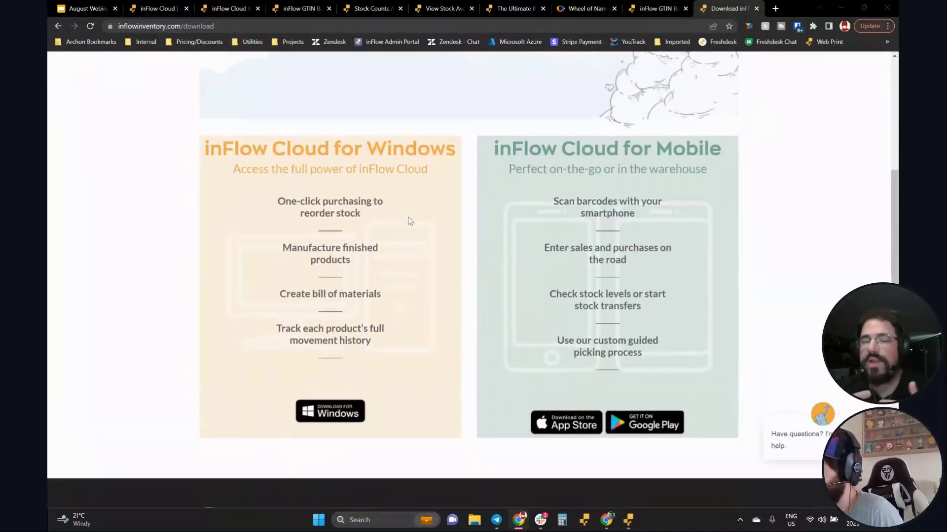
left_click_drag(229, 147, 418, 170)
left_click(511, 265)
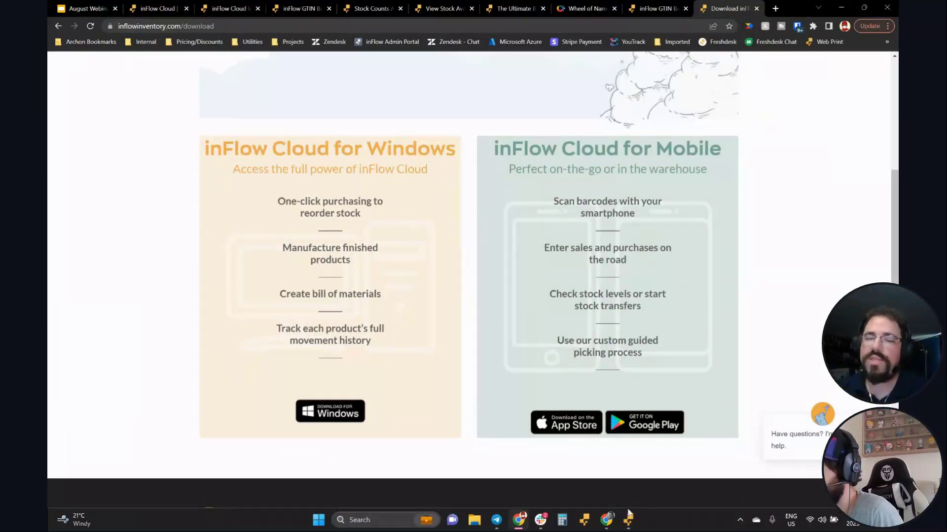
Switch to the inFlow Cloud desktop app for Windows and show the Sales Order List of unfulfilled orders.
left_click(628, 520)
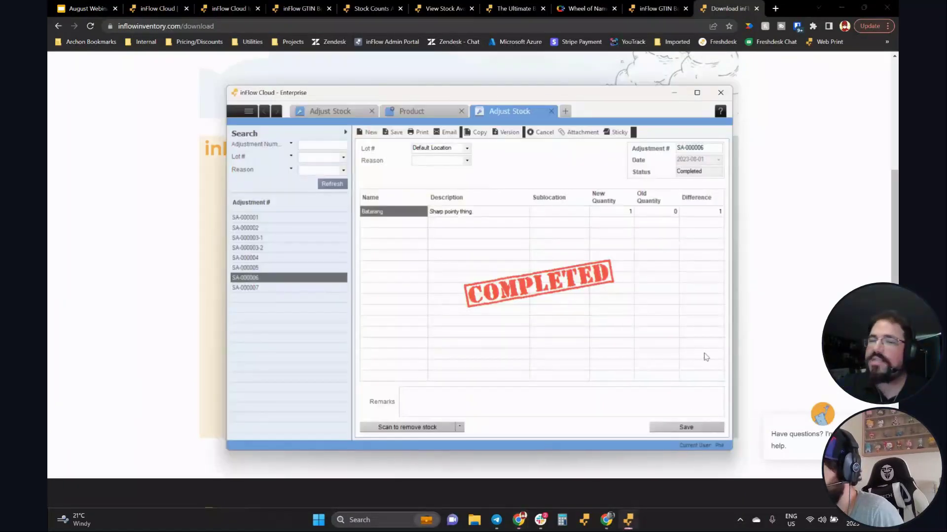
left_click(330, 111)
mouse_move(439, 97)
left_mouse_down()
mouse_move(323, 43)
mouse_move(440, 83)
left_mouse_up()
left_click(250, 96)
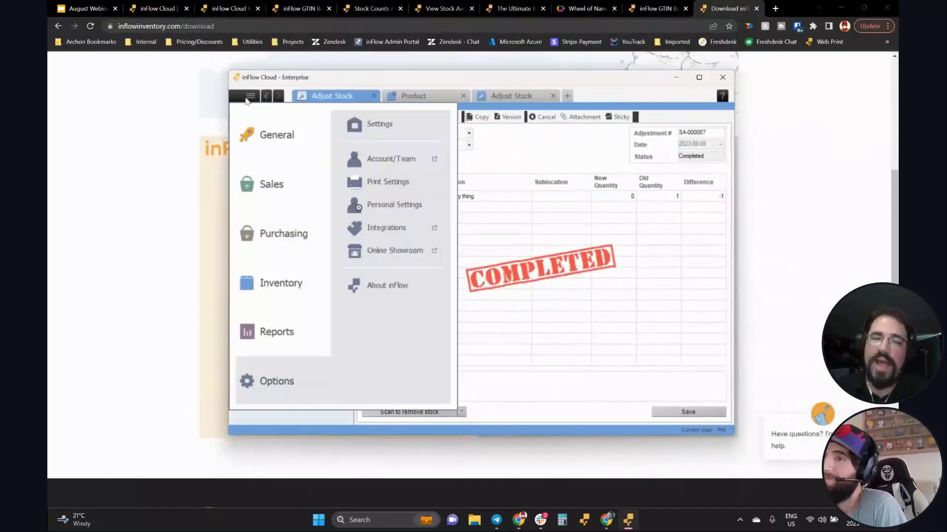
left_click(272, 183)
left_click(395, 188)
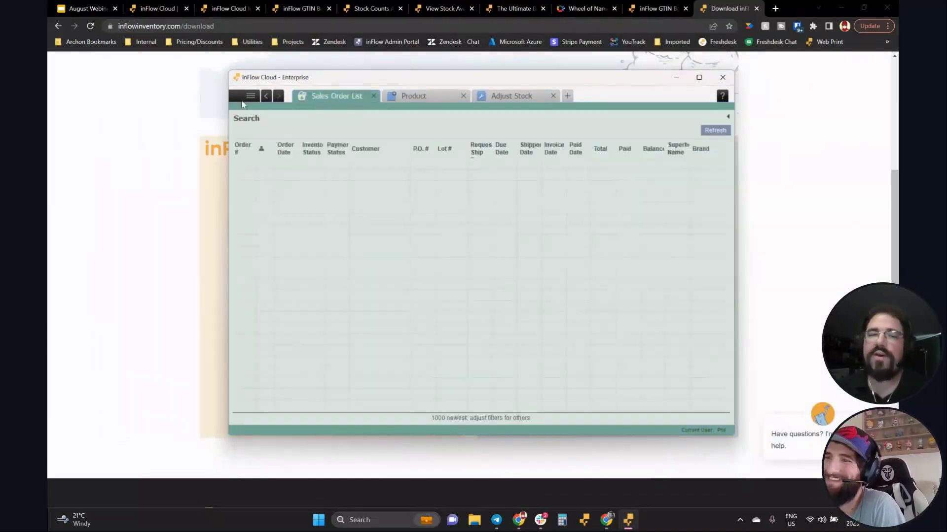
left_click(251, 96)
left_click(432, 168)
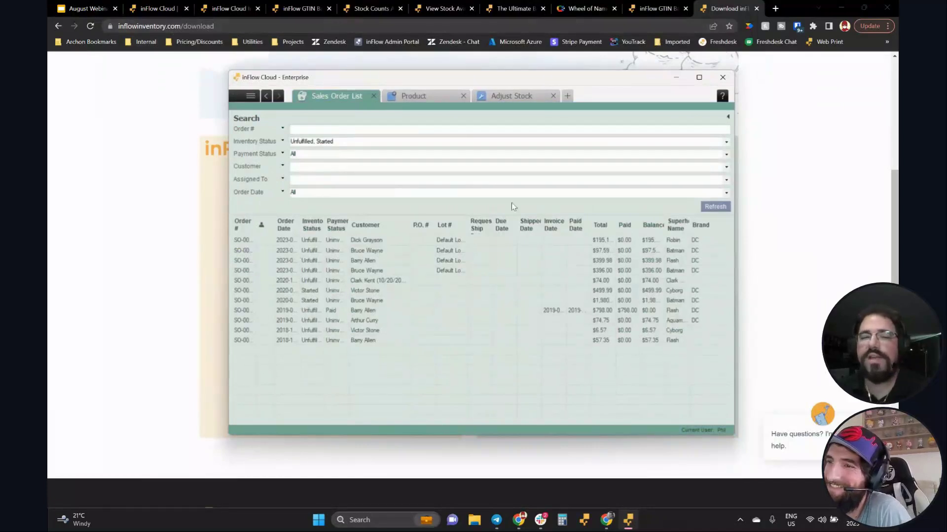
Open the Work Order screen from the inventory functions and load the work order whose status is Open.
left_click(251, 97)
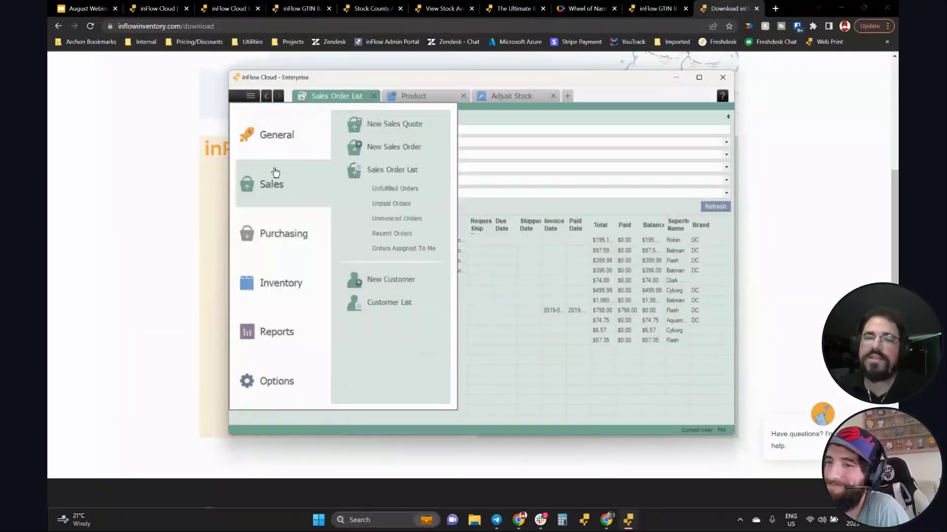
mouse_move(289, 294)
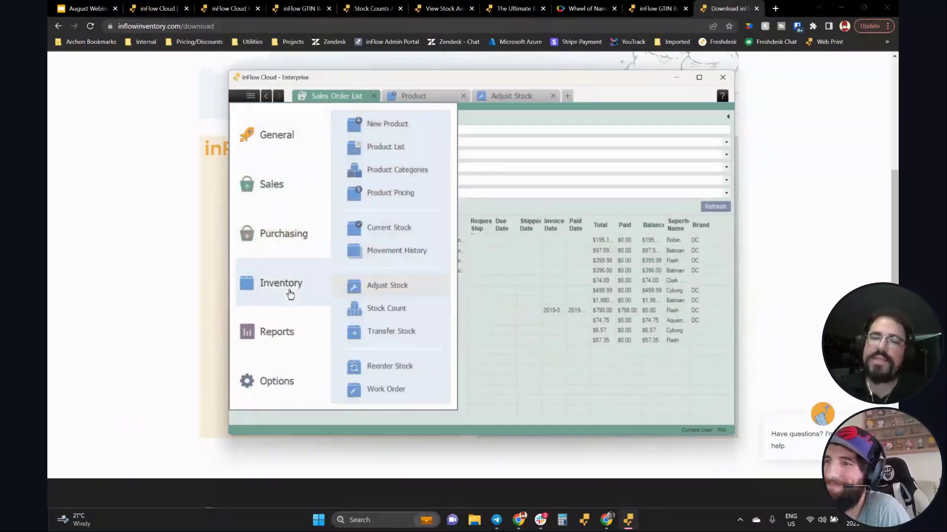
left_click(397, 392)
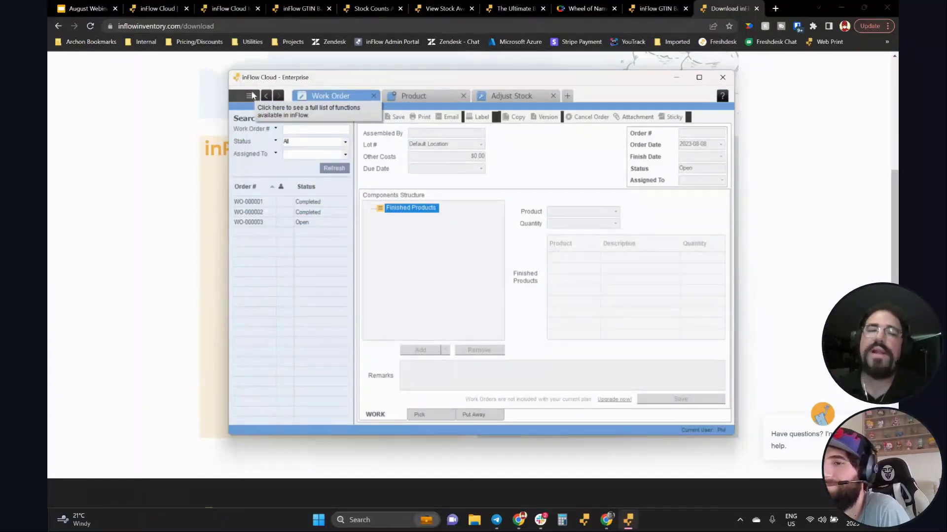
left_click(309, 222)
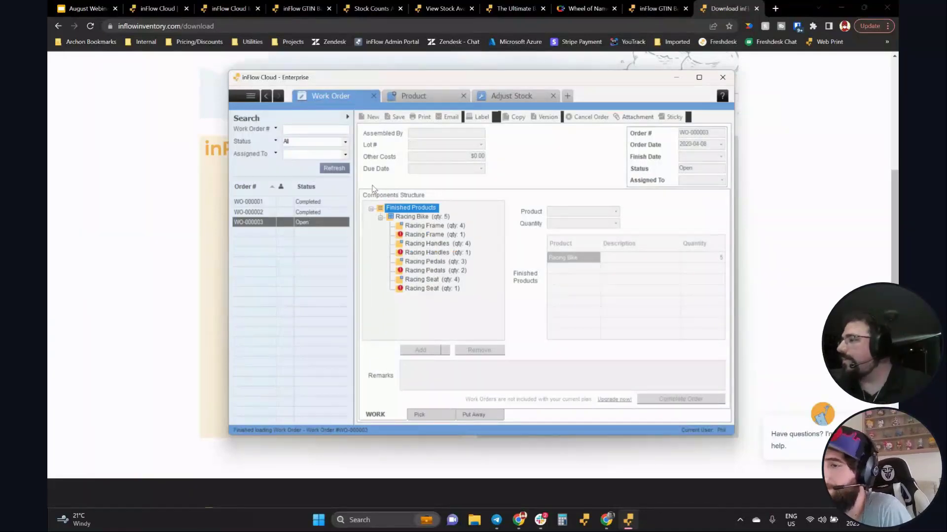
Switch from the inFlow desktop app to the inFlow Cloud web app in the browser and open the sales order list.
left_click(164, 239)
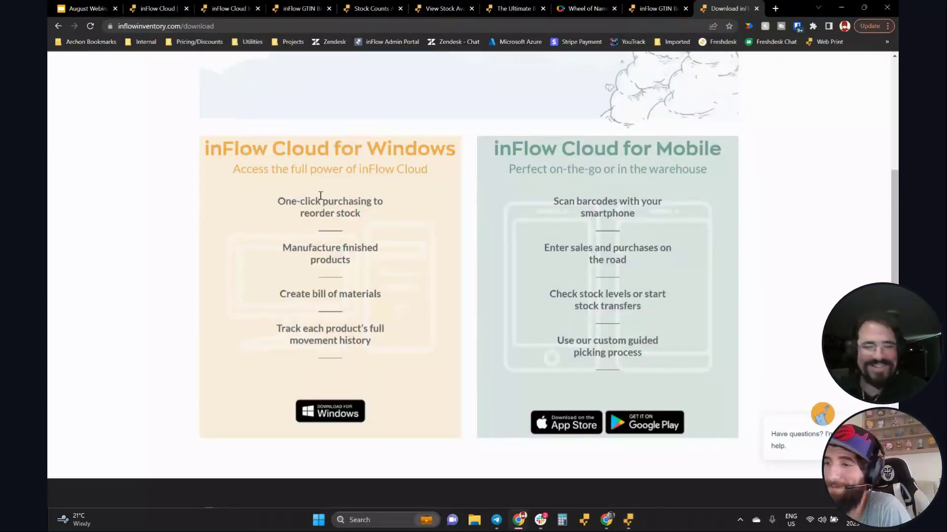
left_click(628, 522)
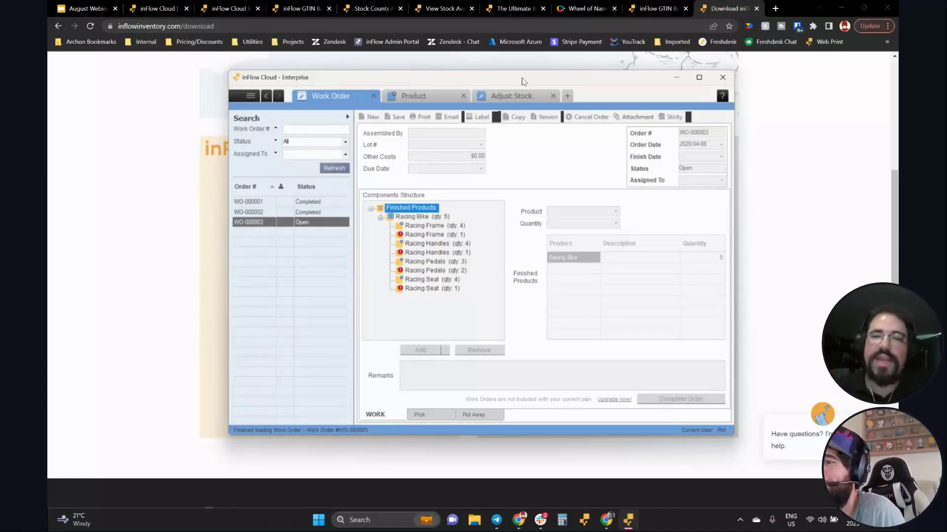
left_click(143, 198)
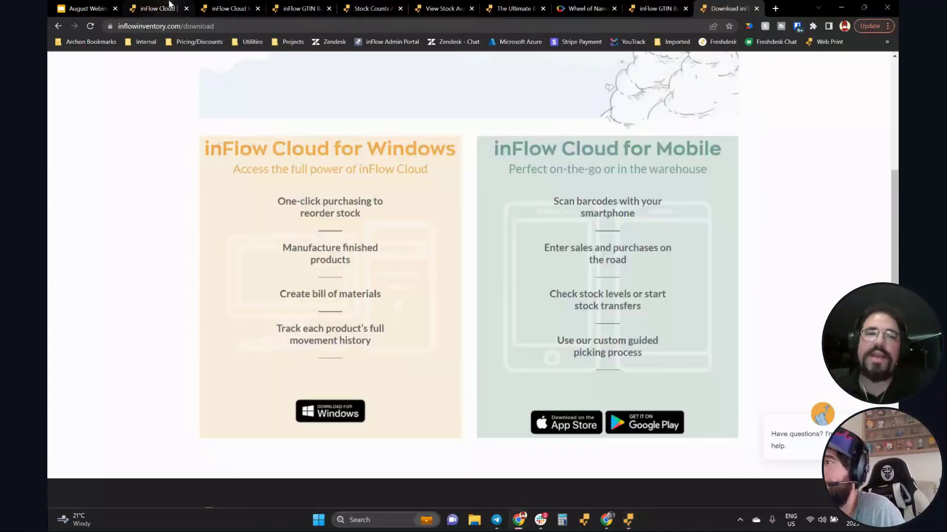
left_click(169, 6)
left_click(74, 69)
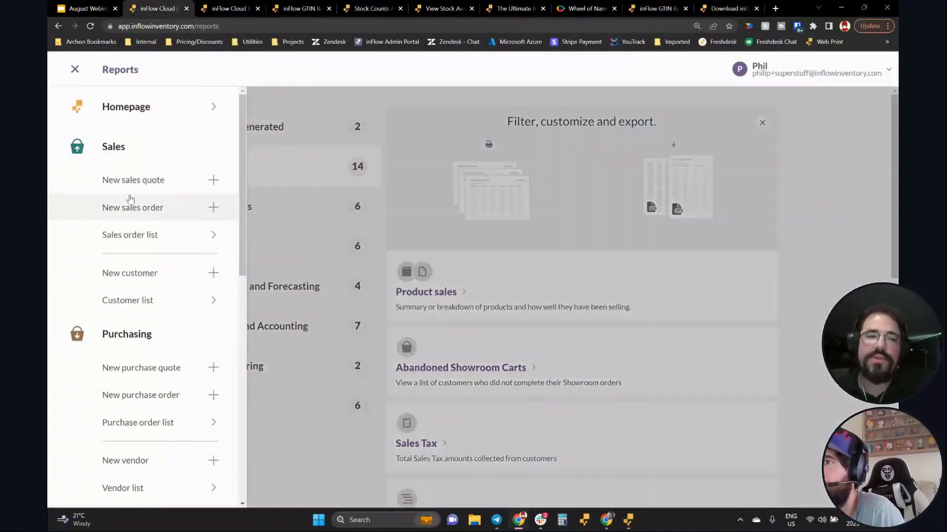
left_click(124, 236)
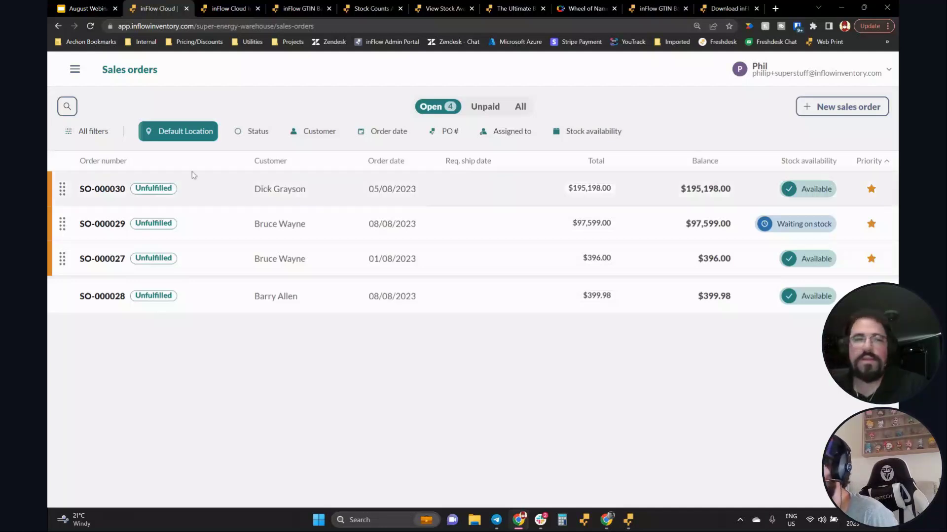
Go to the Reports page and show the Audit log reports.
left_click(74, 69)
scroll(164, 414, "down", 10)
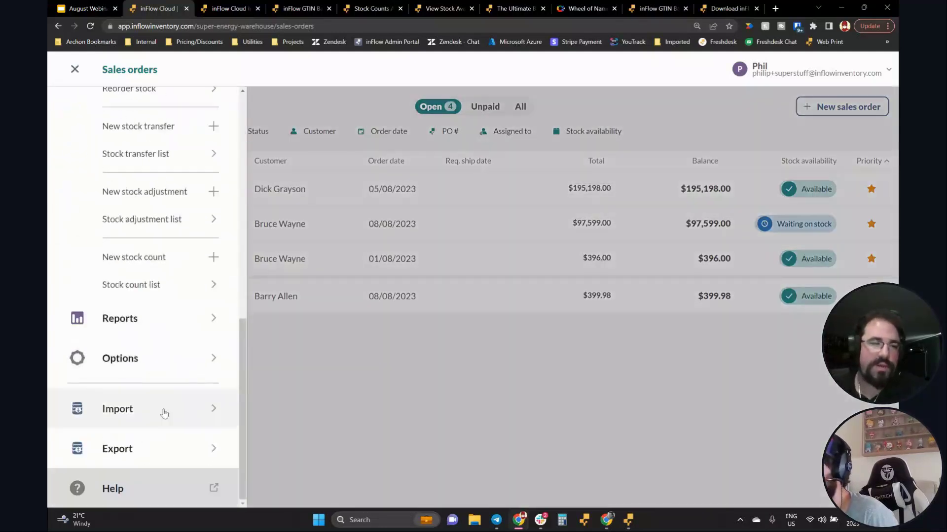
left_click(144, 329)
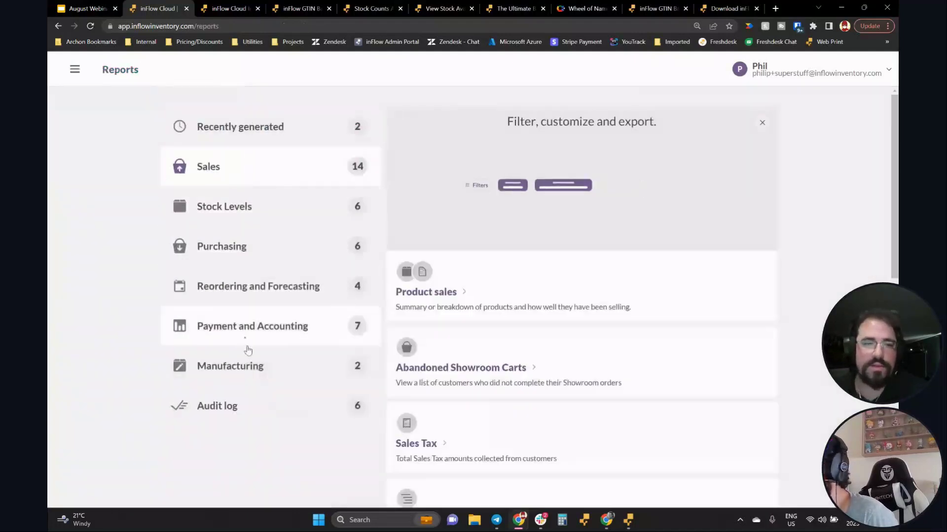
left_click(221, 220)
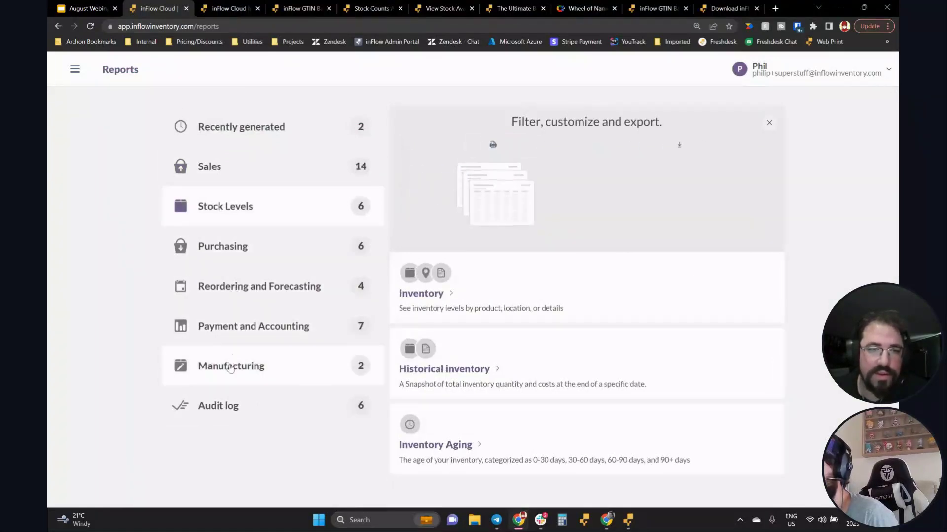
left_click(233, 408)
scroll(738, 248, "down", 2)
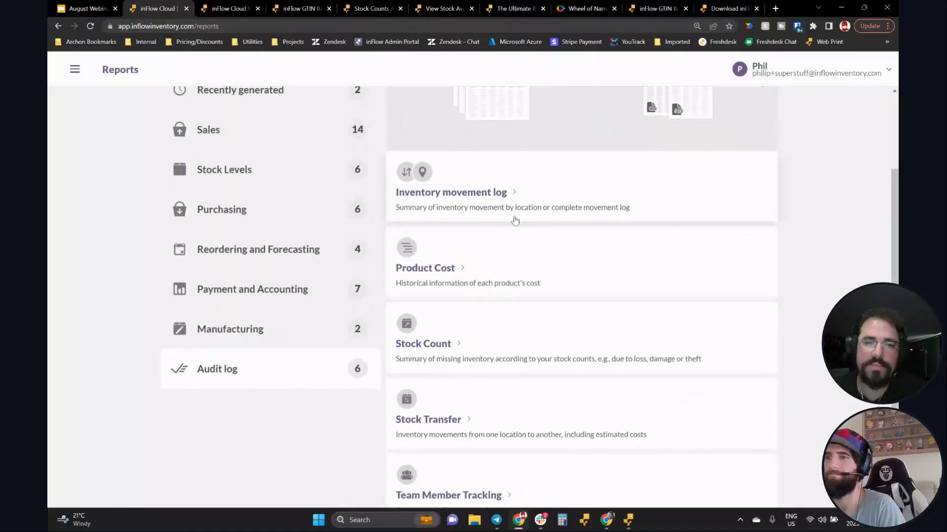
Open the Inventory movement log report in its Details version.
left_click(478, 204)
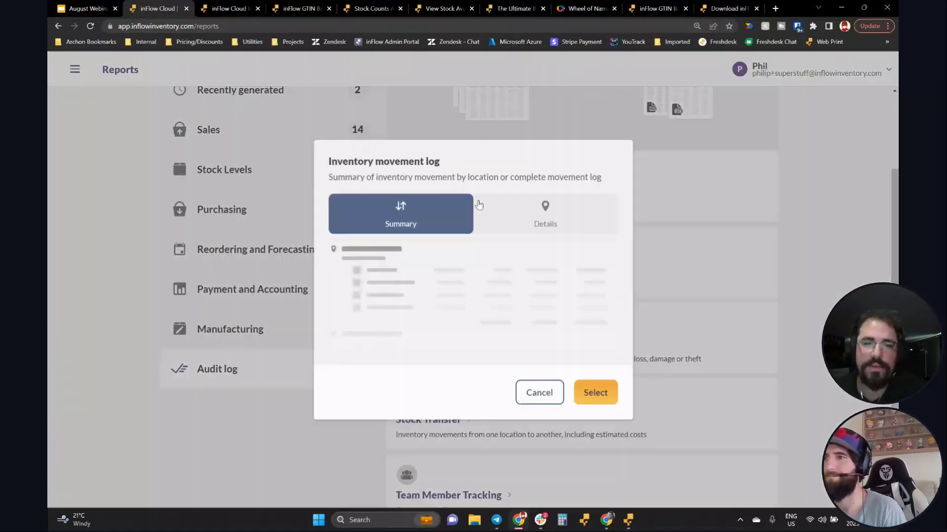
left_click(540, 209)
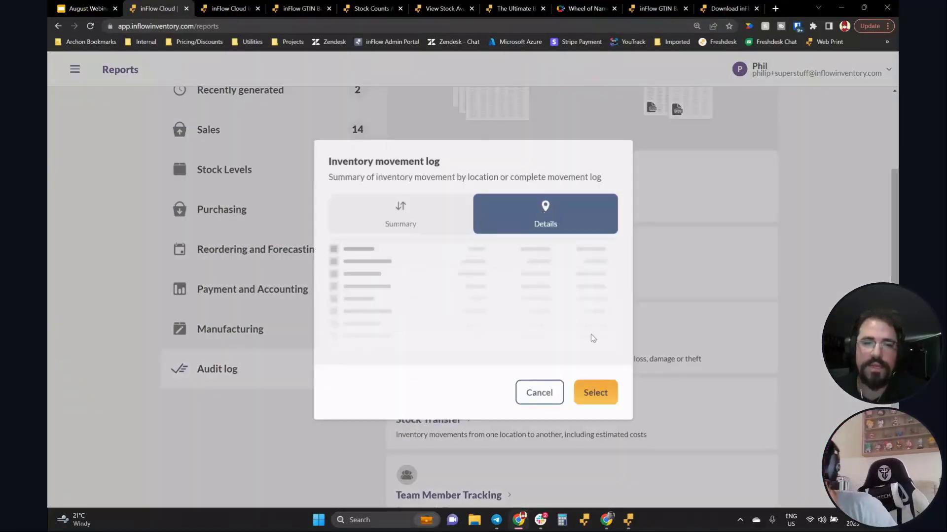
left_click(593, 396)
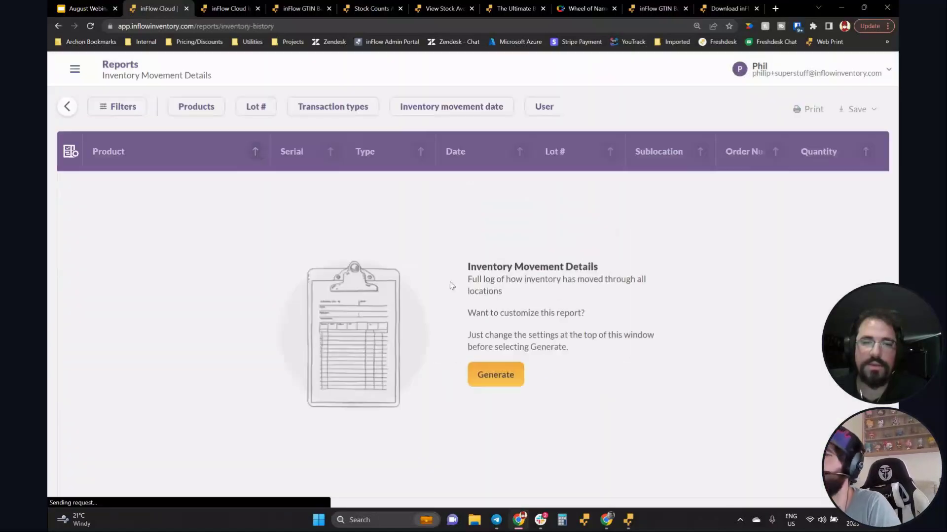
Add the Sublocation filter to the Inventory Movement Details report.
left_click(100, 109)
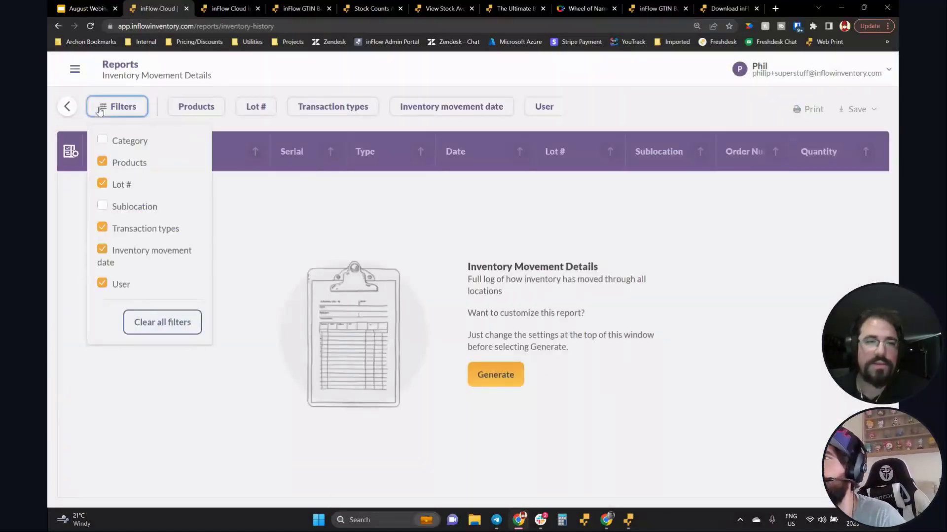
left_click(104, 212)
double_click(131, 207)
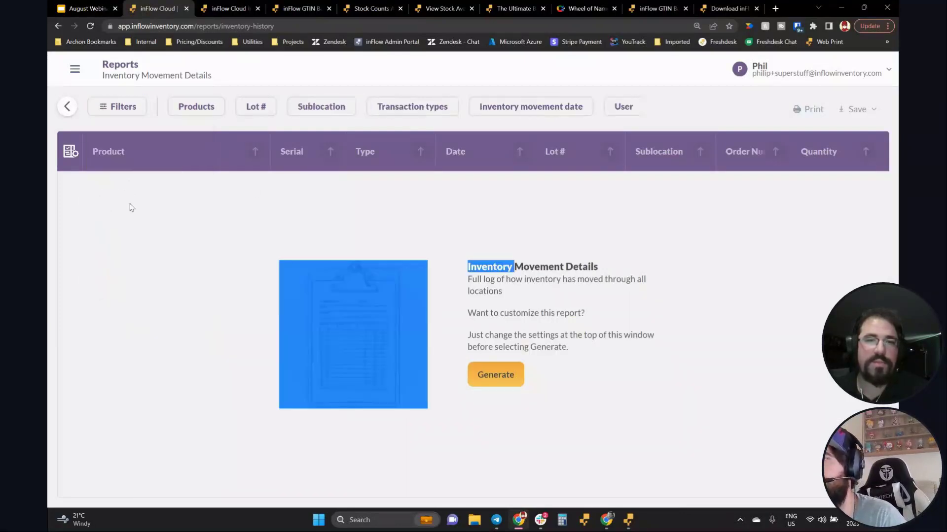
left_click(359, 210)
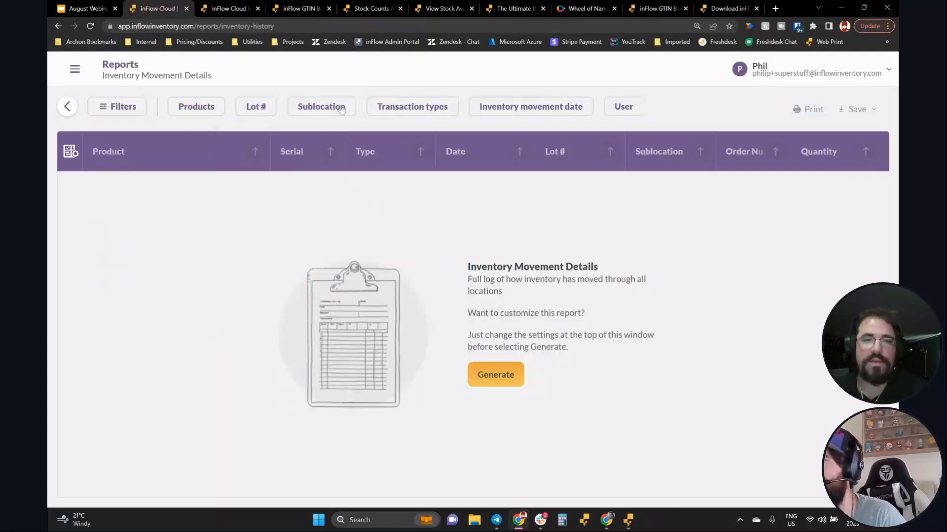
Examine the Lot # and Products filter options of the Inventory Movement Details report.
left_click(266, 105)
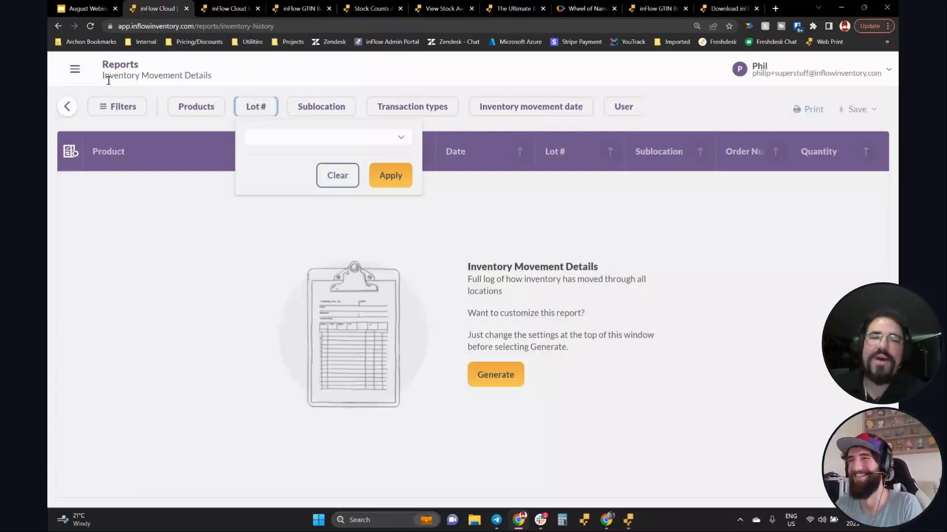
left_click_drag(102, 83, 207, 78)
left_click(204, 110)
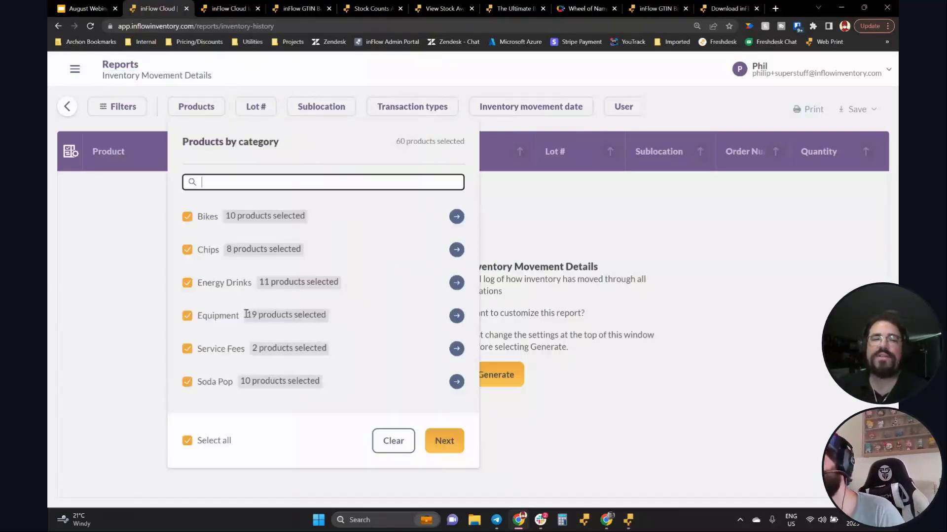
left_click(191, 110)
left_click(249, 105)
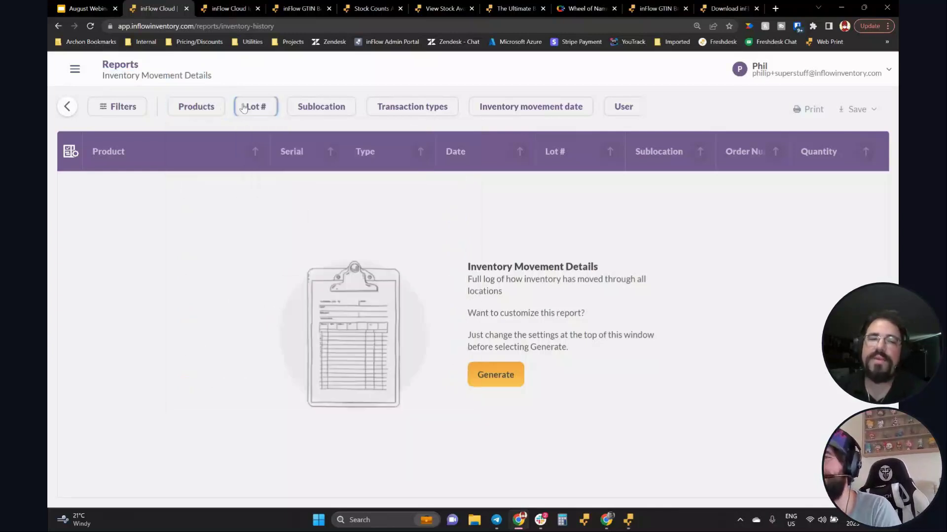
left_click(241, 107)
left_click(266, 108)
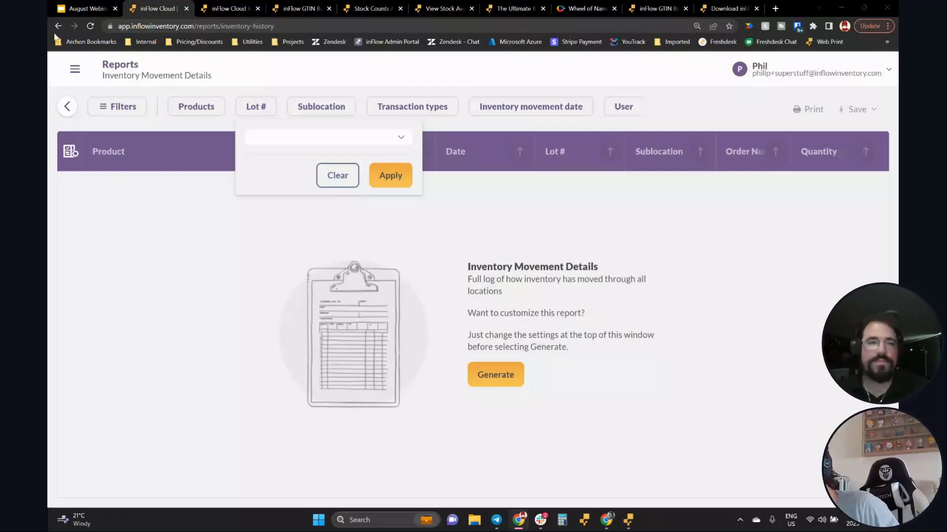
Switch to the August webinar presentation in Google Slides and advance to the slide explaining the Sales Return Report.
left_click(86, 8)
key("Down")
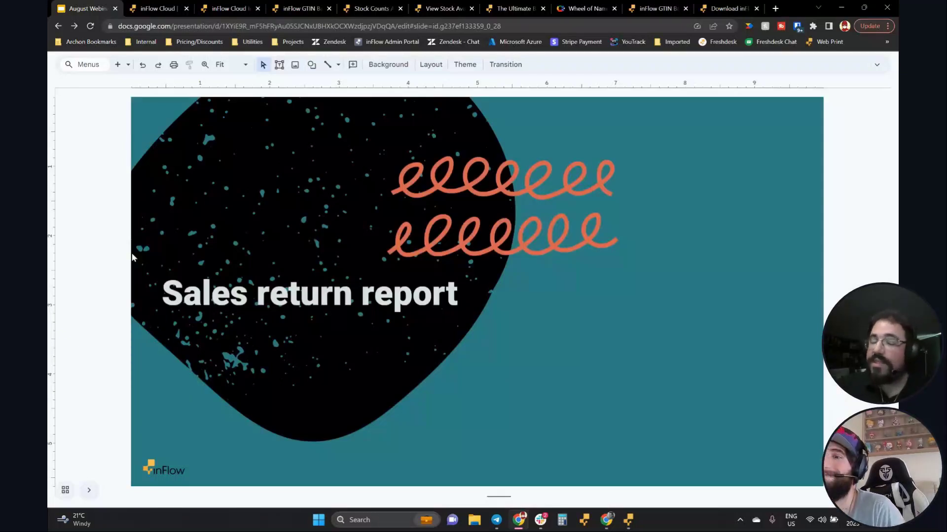
key("Down")
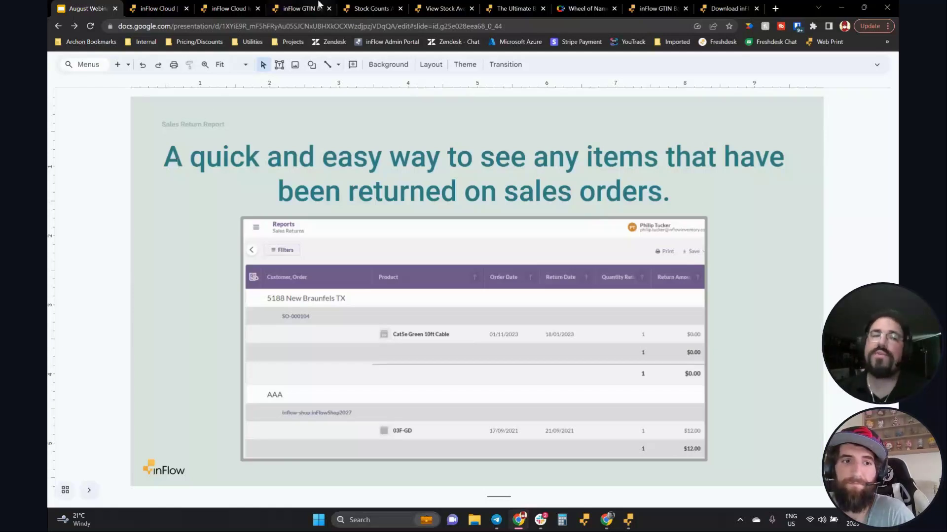
Return to the inFlow Cloud web app, open the Sales Returns report from the Sales reports, and generate it.
left_click(157, 8)
left_click(67, 107)
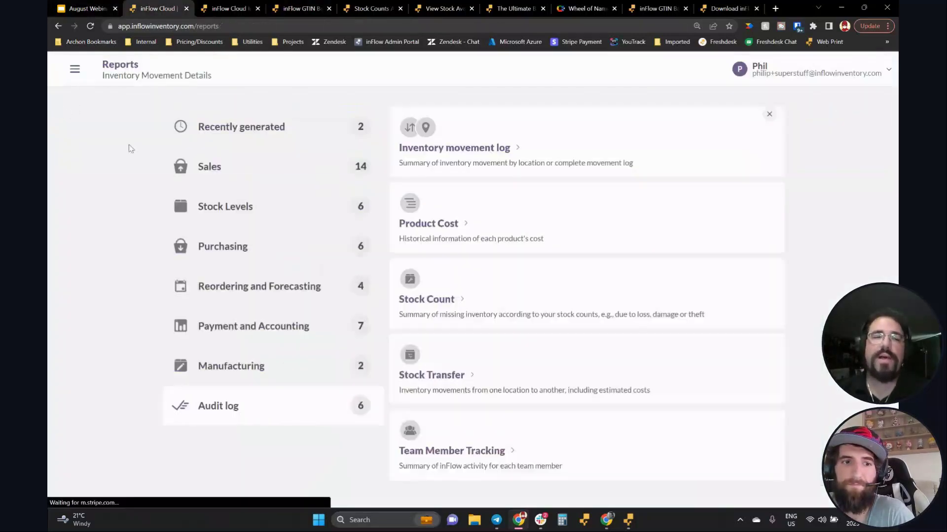
left_click(241, 166)
scroll(761, 240, "down", 10)
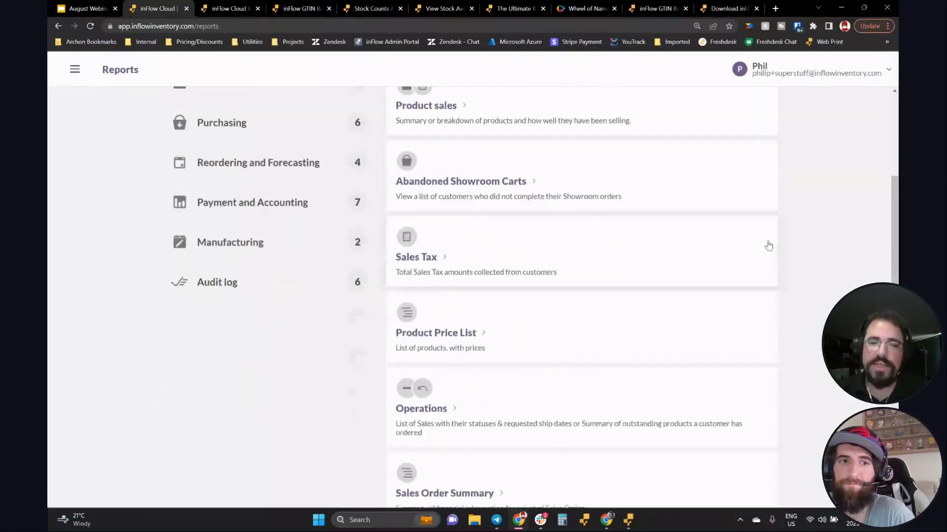
left_click(436, 325)
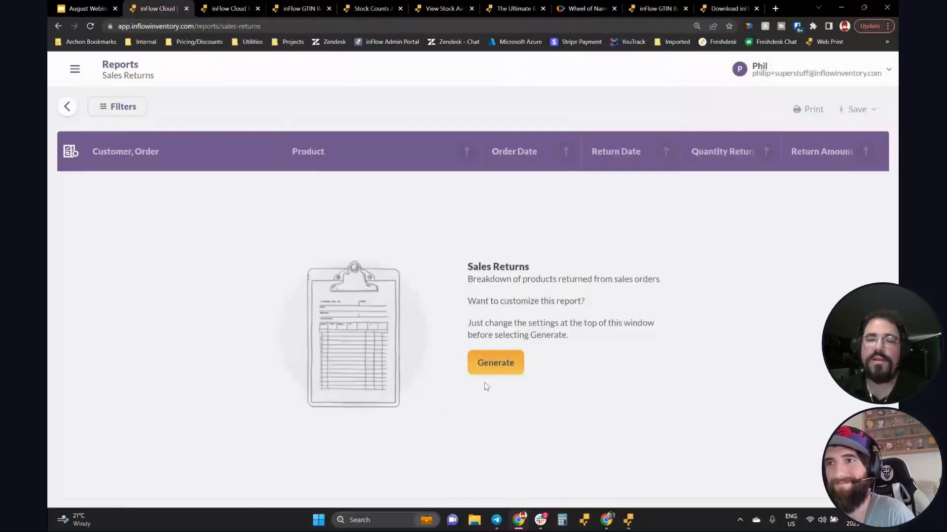
left_click(488, 369)
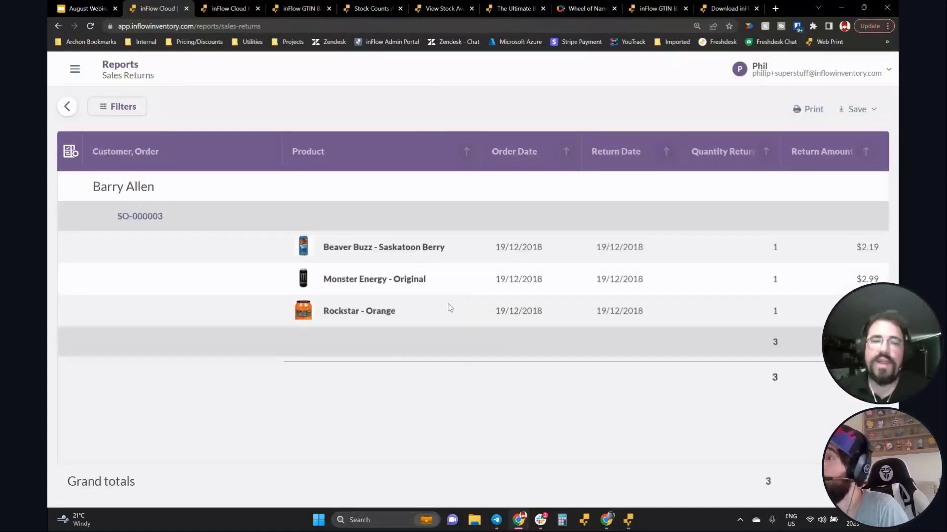
left_click_drag(303, 244, 471, 313)
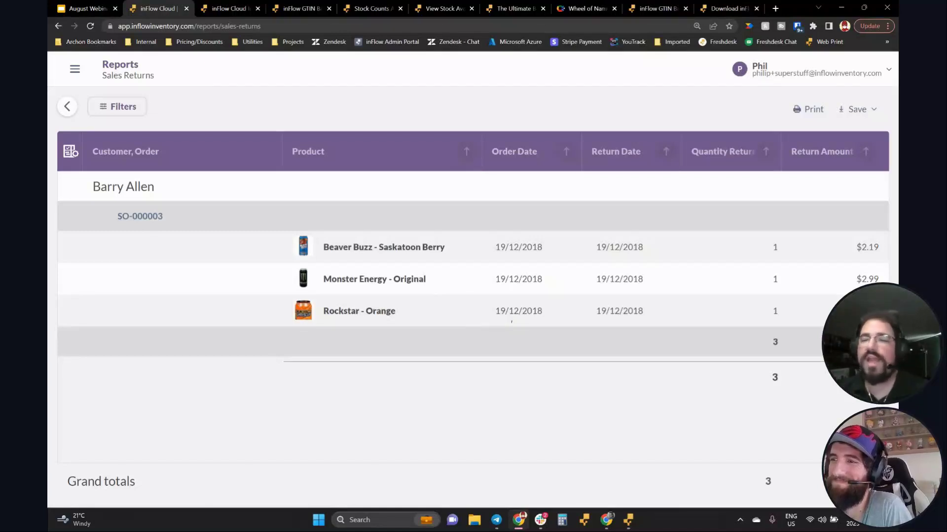
Examine the full list of available filters for the Sales Returns report, from Status to Products.
left_click(117, 109)
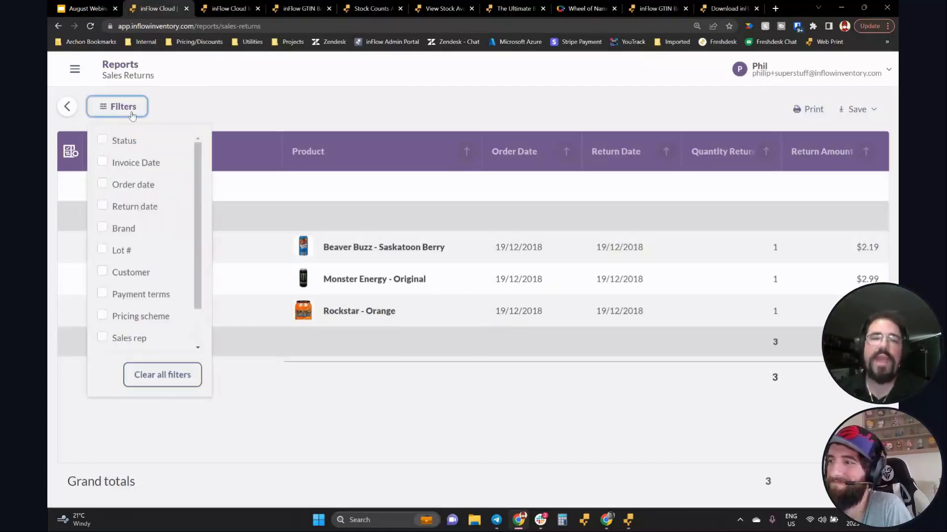
scroll(193, 237, "down", 2)
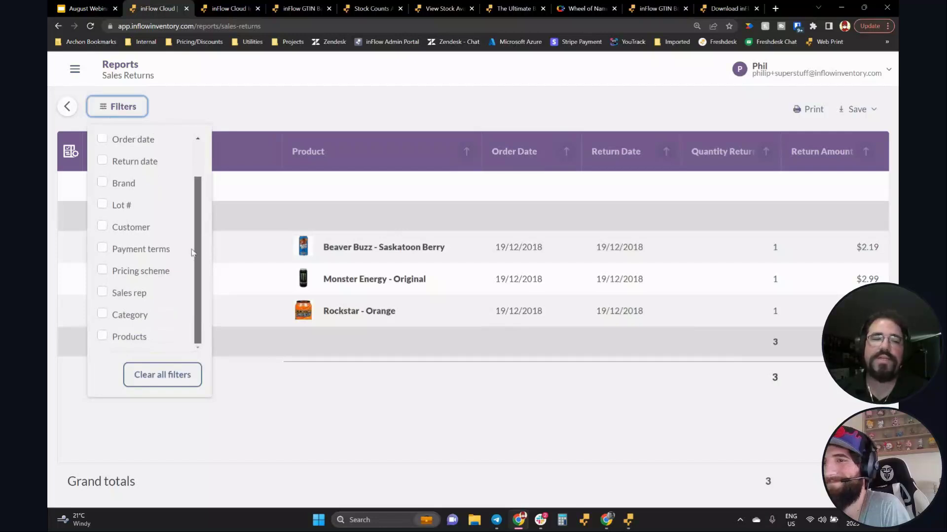
scroll(193, 232, "up", 2)
scroll(148, 276, "down", 3)
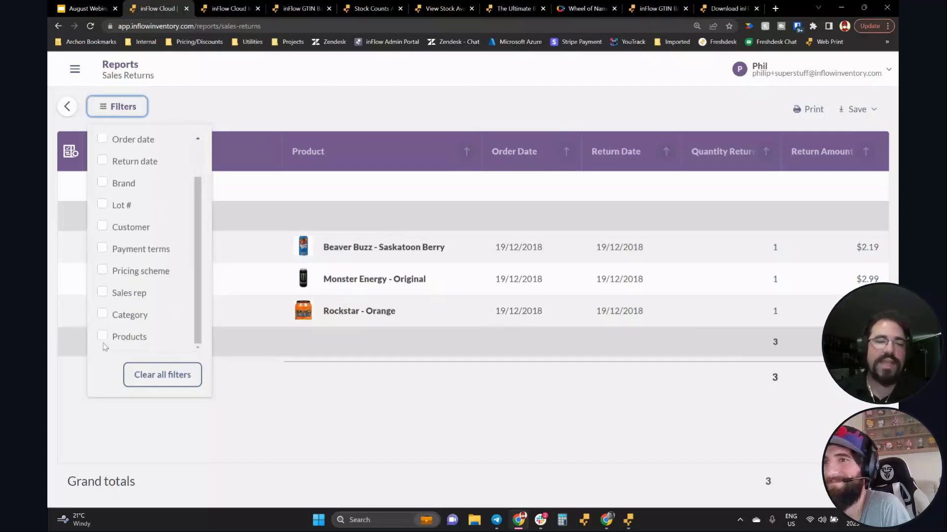
scroll(193, 244, "up", 2)
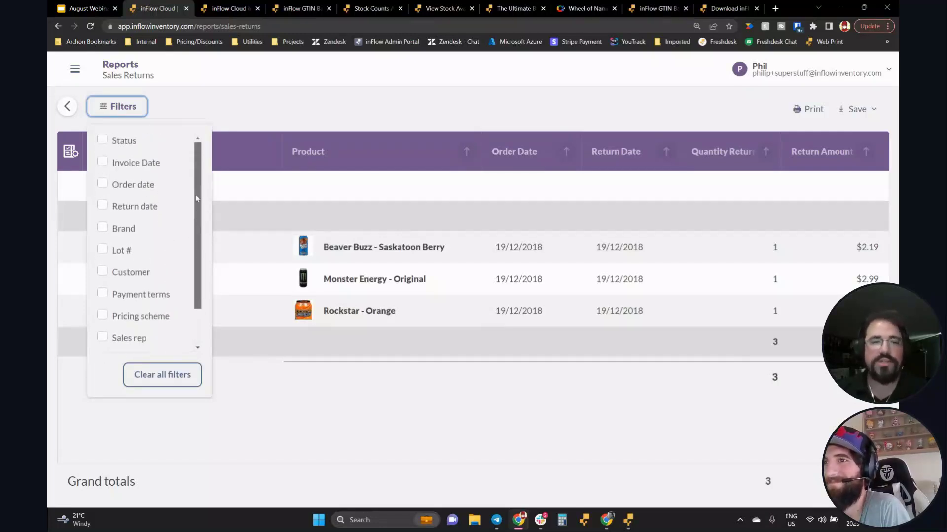
scroll(190, 296, "down", 2)
scroll(190, 295, "up", 2)
scroll(192, 271, "down", 2)
scroll(195, 247, "up", 2)
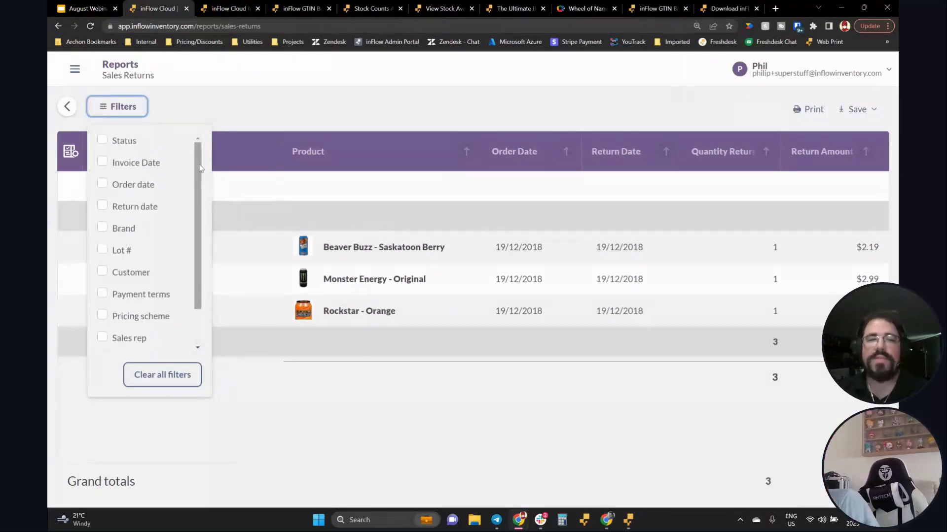
left_click(200, 114)
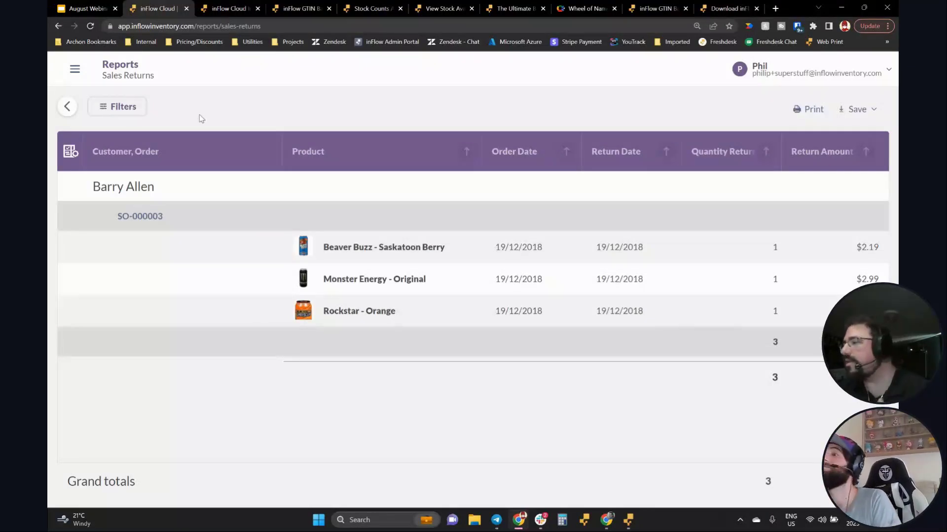
Leave the Sales Returns report and advance the Google Slides presentation to the "What is a custom report?" slide.
left_click(67, 107)
left_click(77, 6)
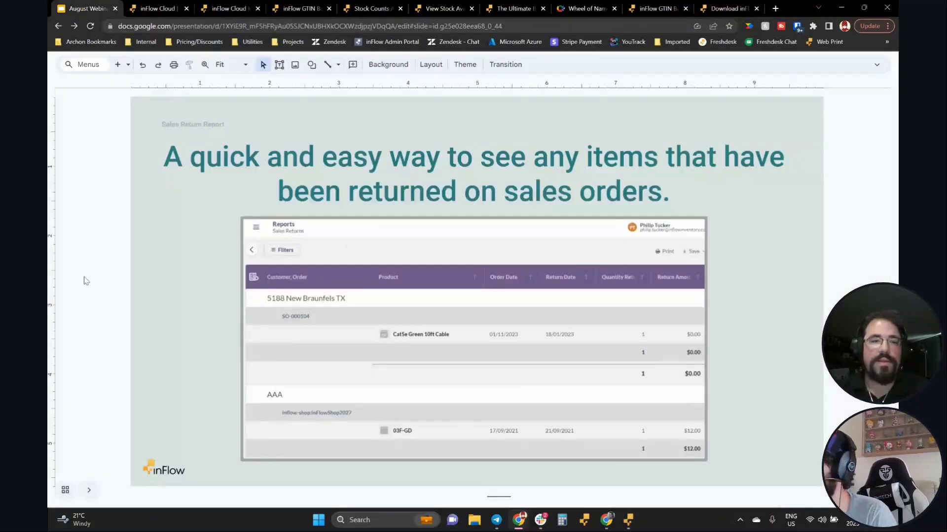
key("Down")
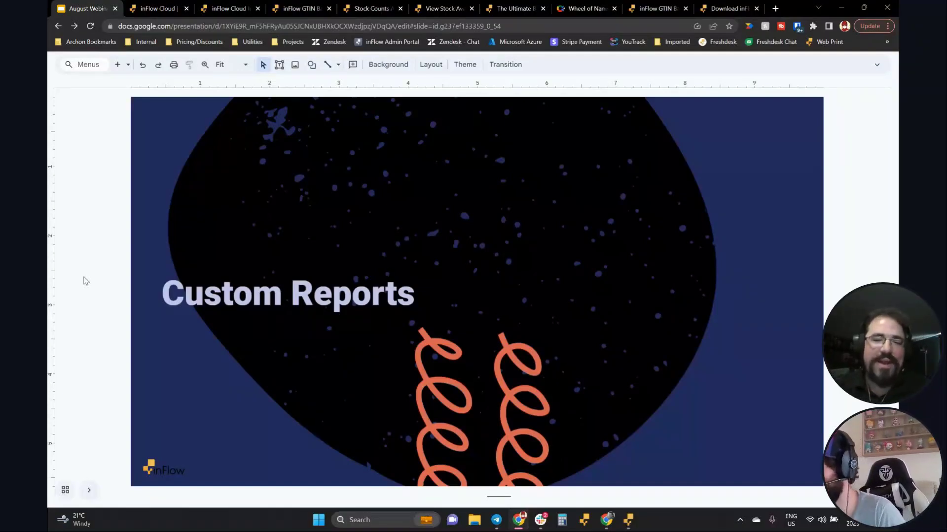
key("Down")
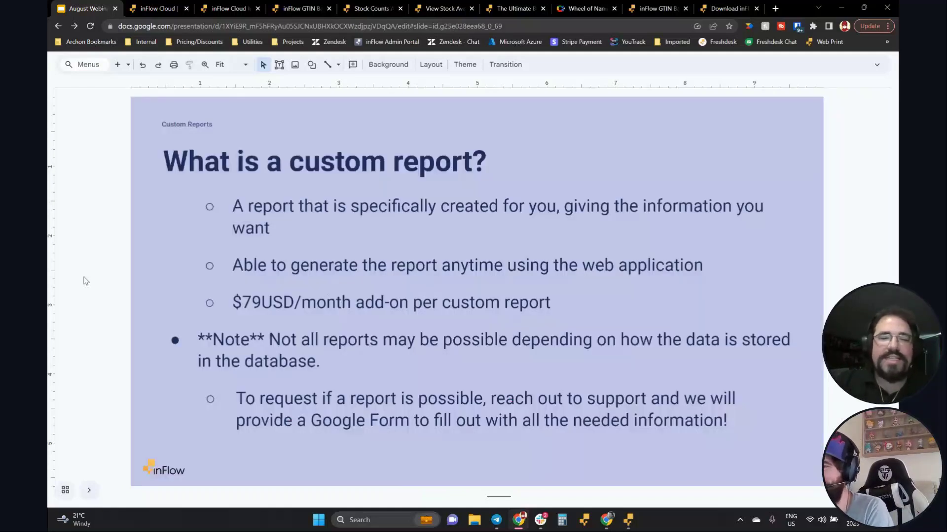